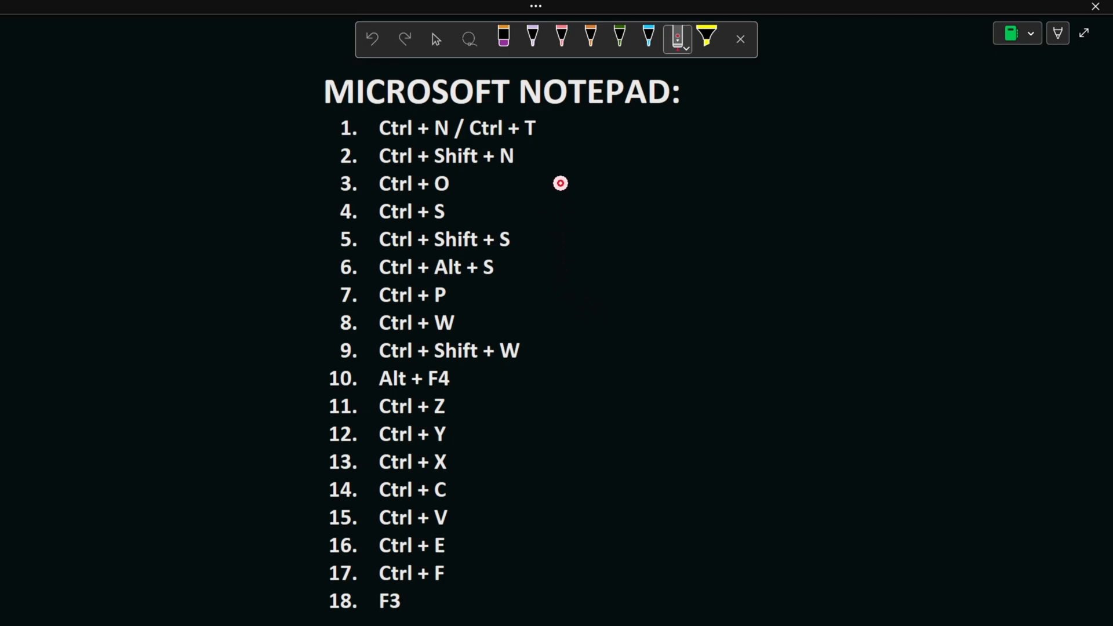
scroll(313, 249, "up", 2)
left_click_drag(265, 250, 531, 232)
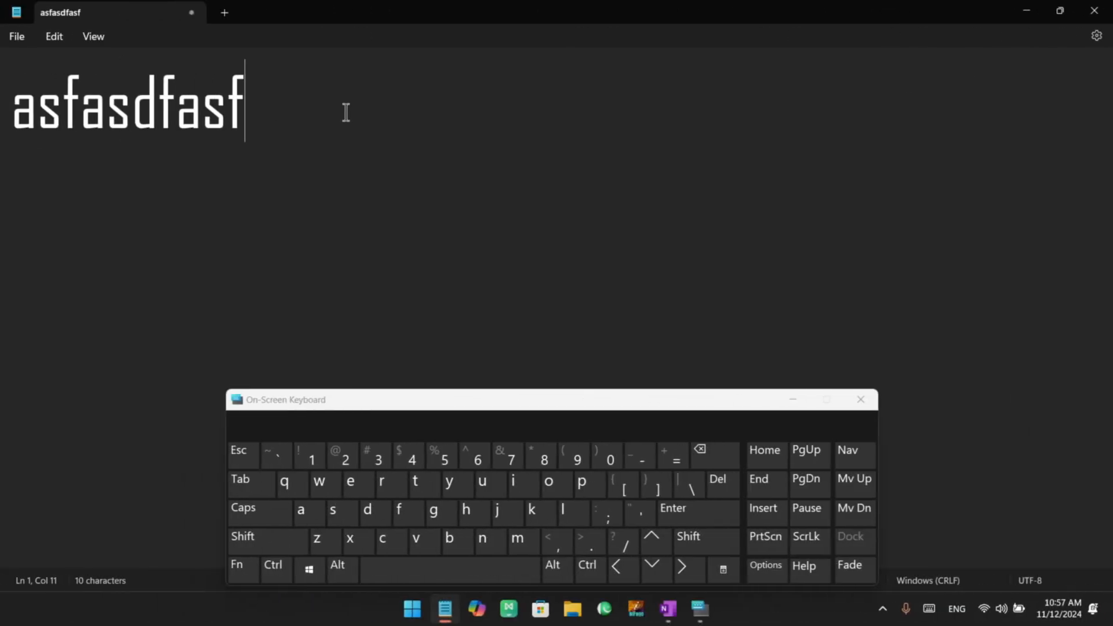
key("ctrl+a")
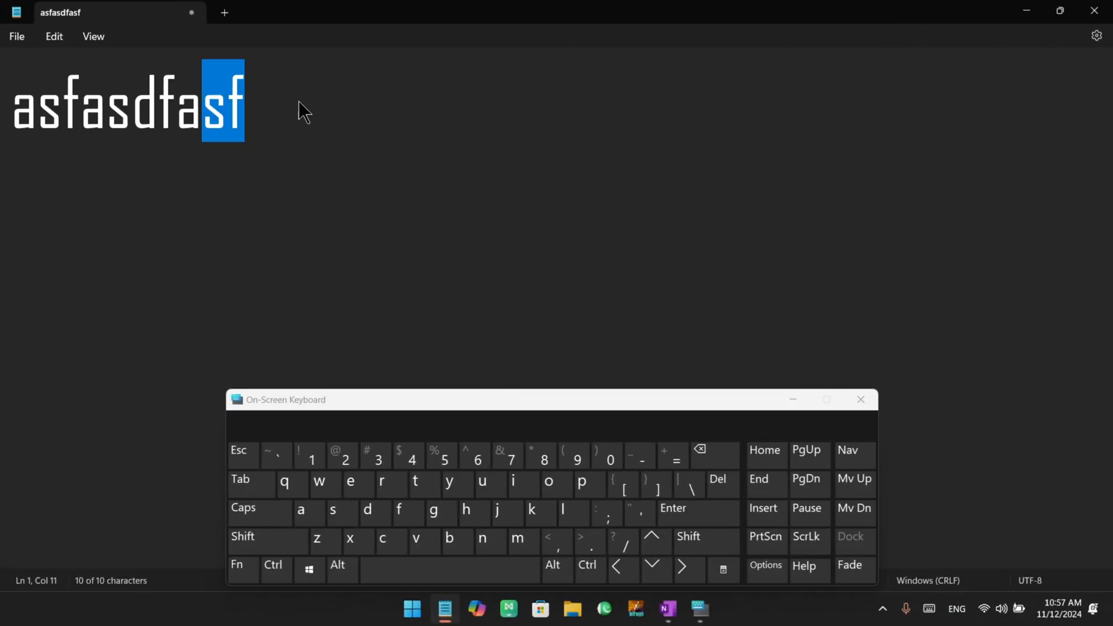
key("ctrl+a")
left_click(327, 131)
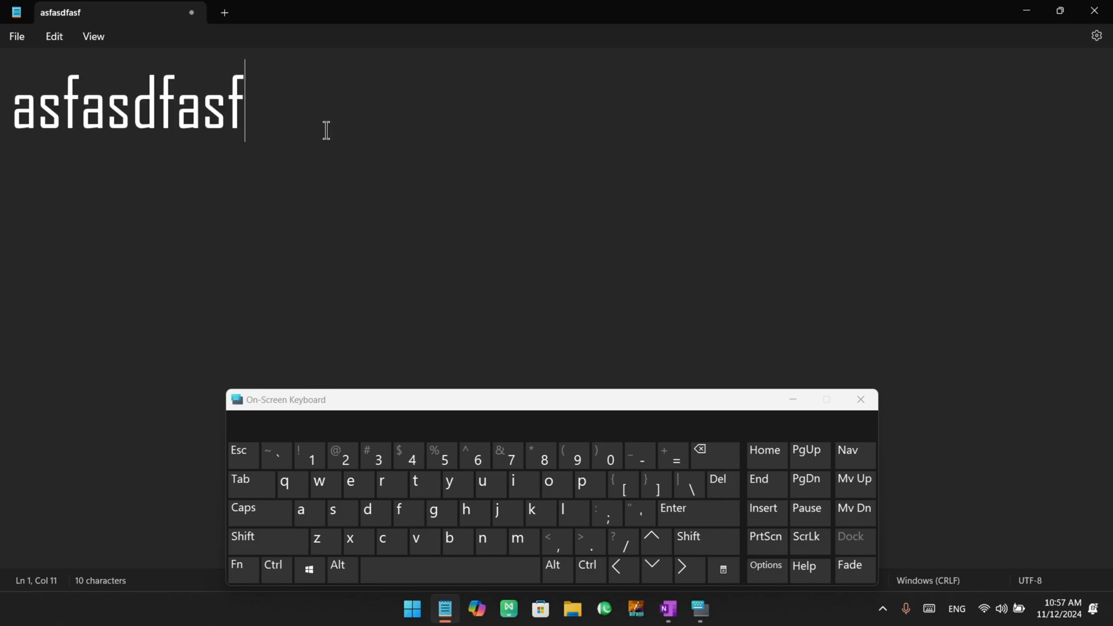
key("ctrl+a")
left_click(363, 113)
- Add two new blank tabs to the current window using the on-screen keyboard, and close both of them
left_click(273, 569)
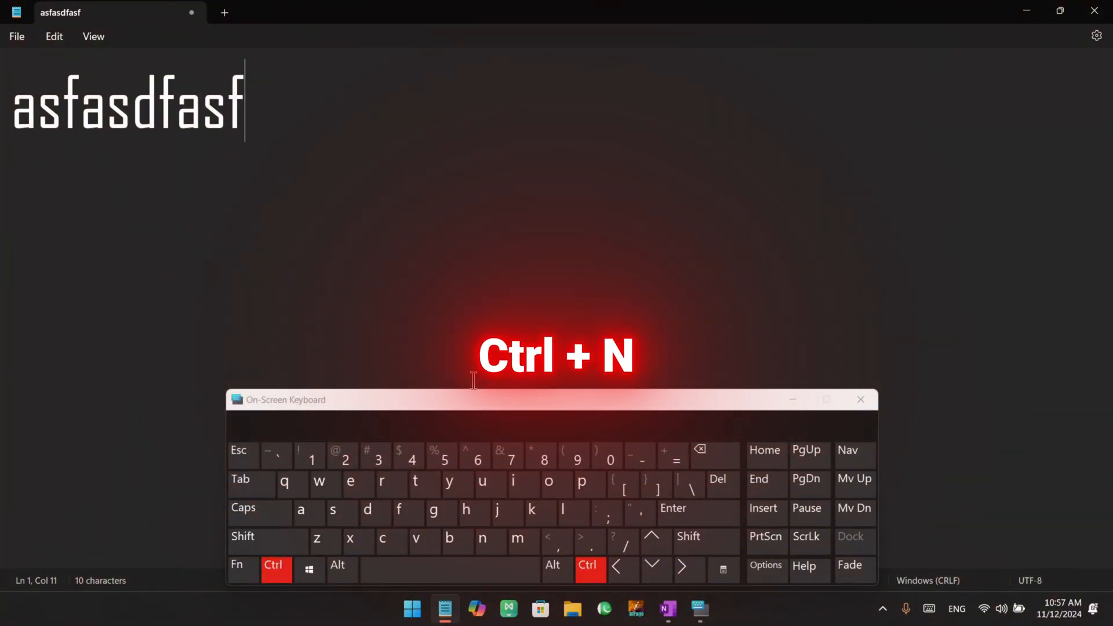
left_click(488, 538)
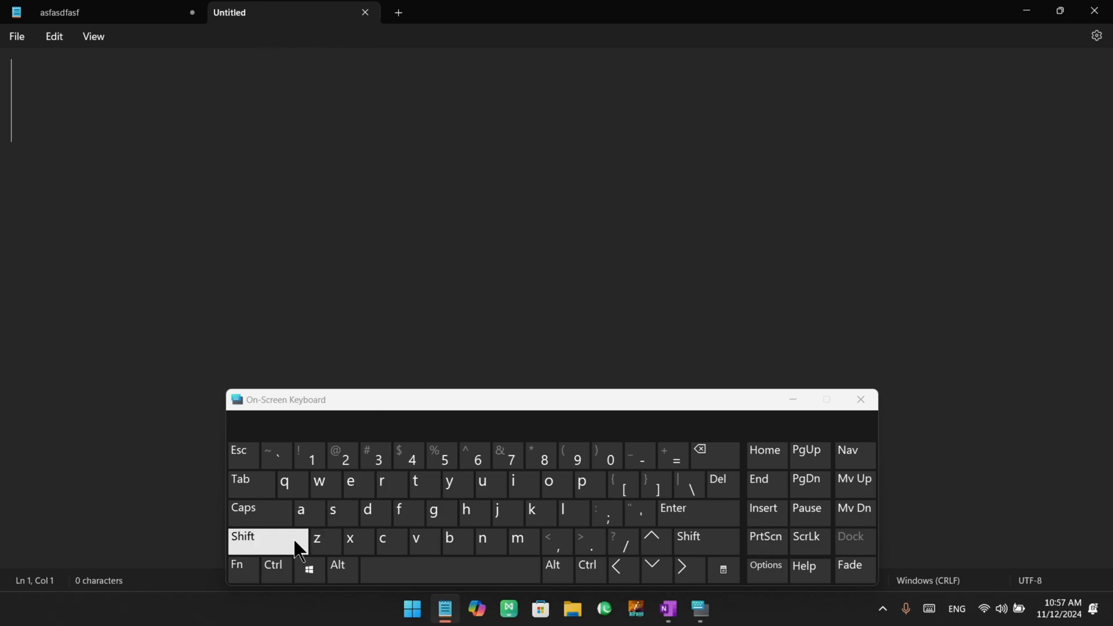
left_click(281, 567)
left_click(483, 545)
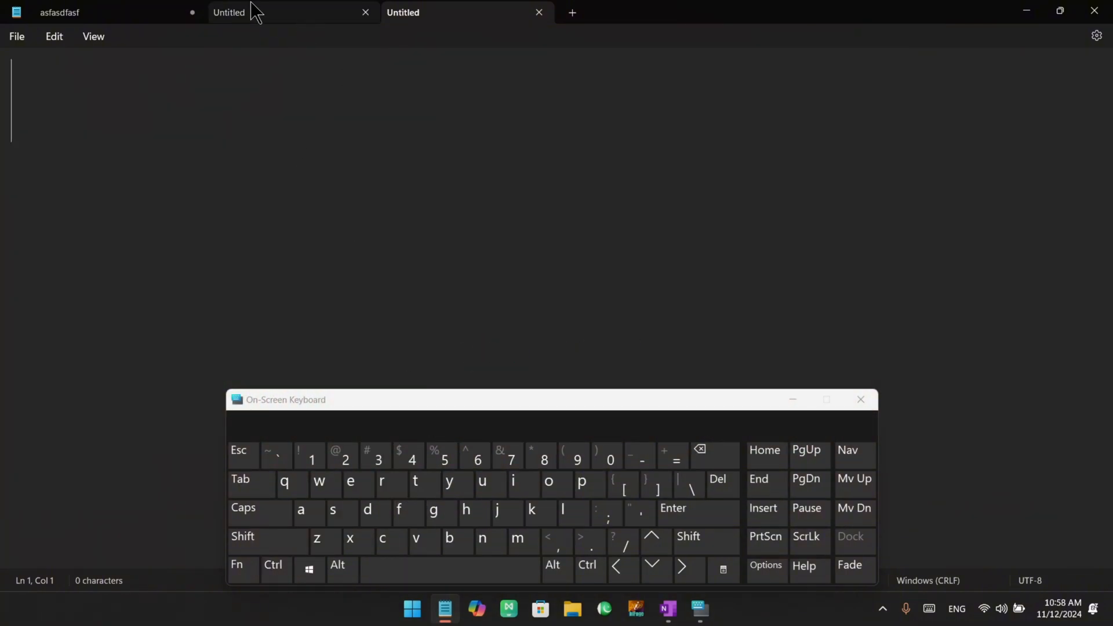
left_click(366, 13)
left_click(367, 12)
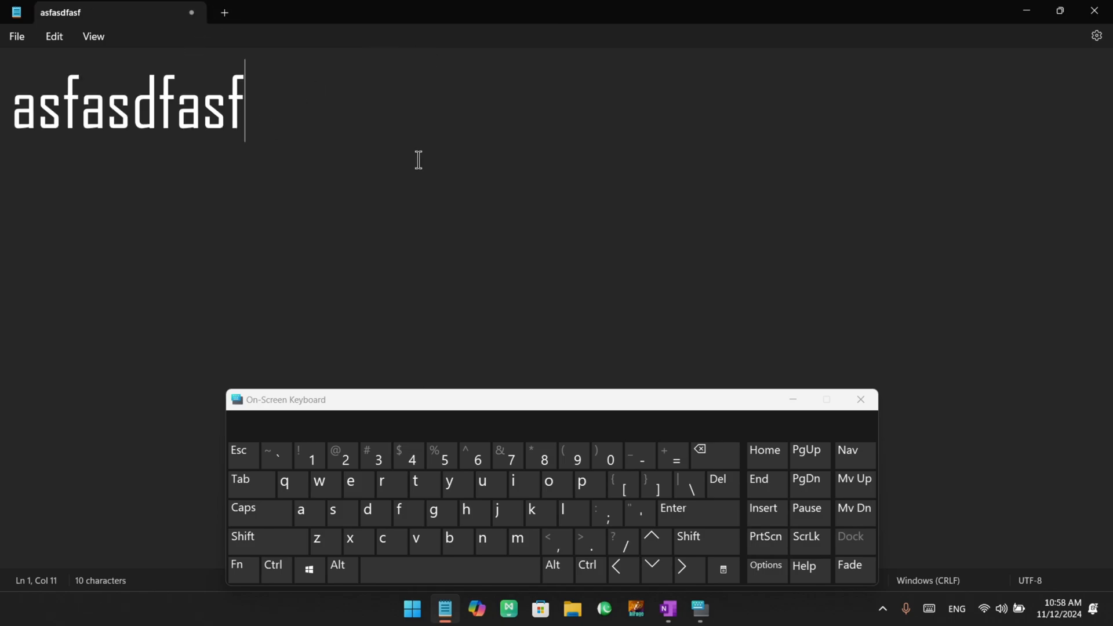
- Open a new blank Notepad window using the on-screen keyboard and close it
left_click(273, 569)
left_click(259, 542)
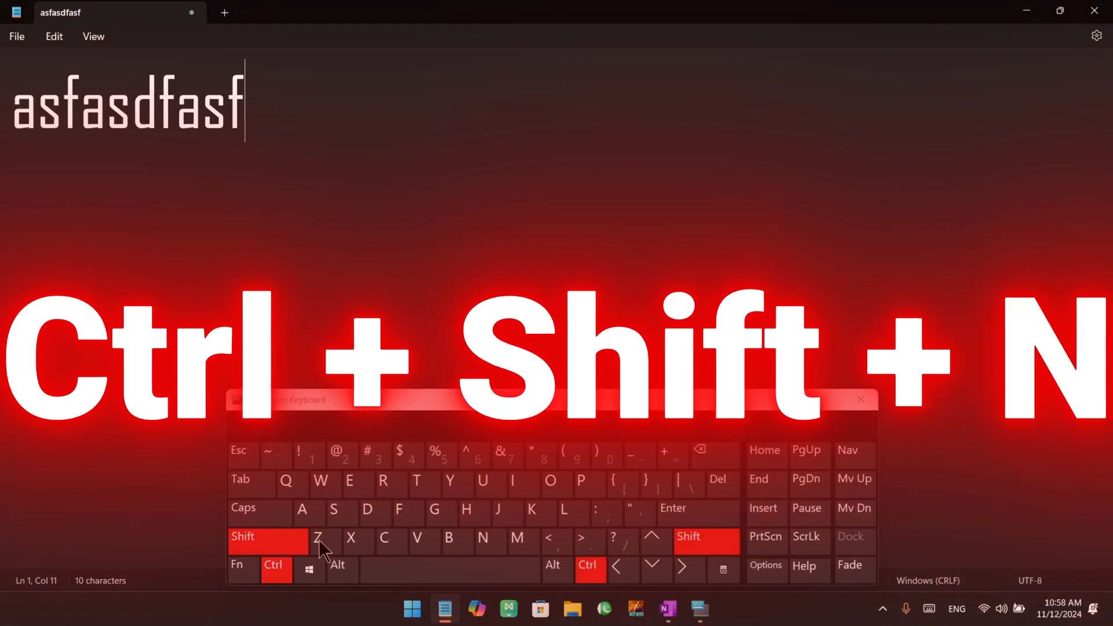
left_click(487, 538)
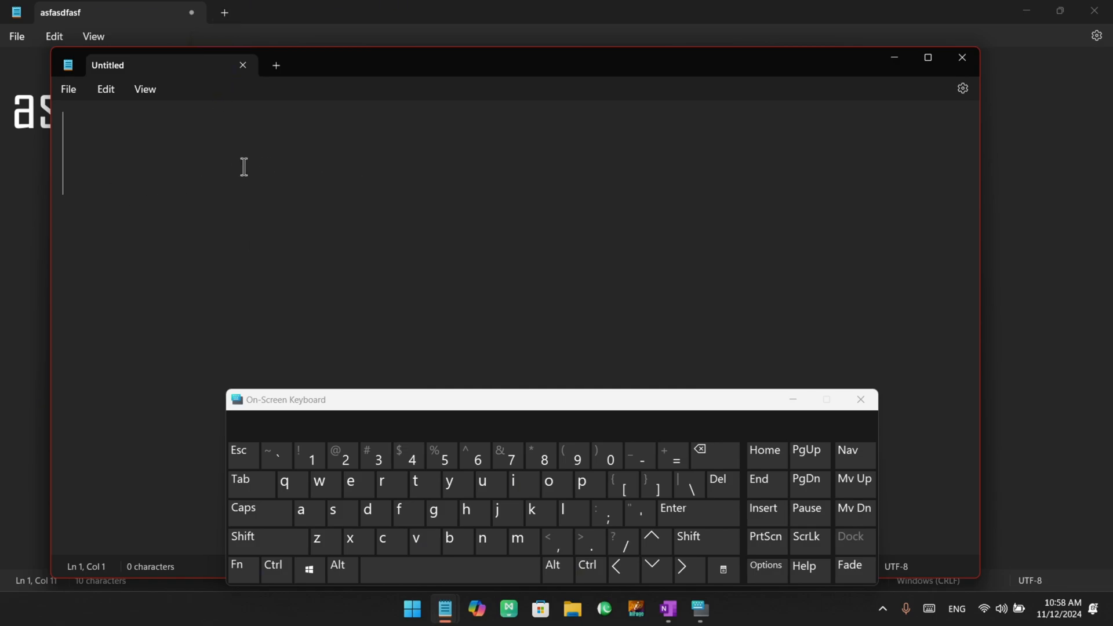
left_click(962, 57)
- Delete the text asfasdfasf from the document and open notepad shortcut keys.txt from the Desktop folder using the on-screen keyboard
double_click(140, 149)
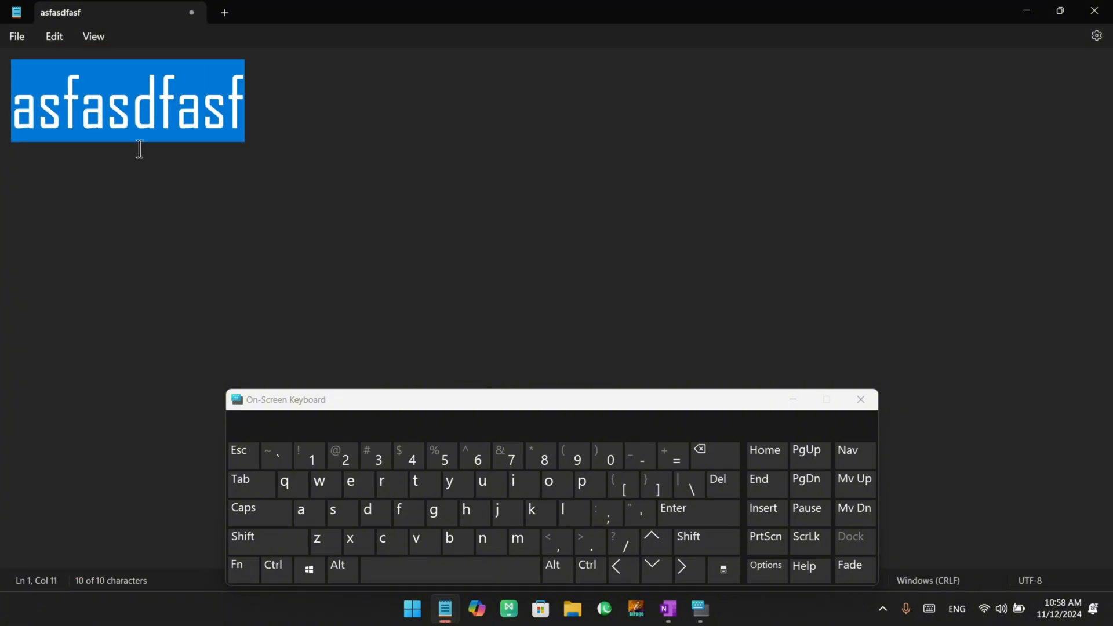
key("BackSpace")
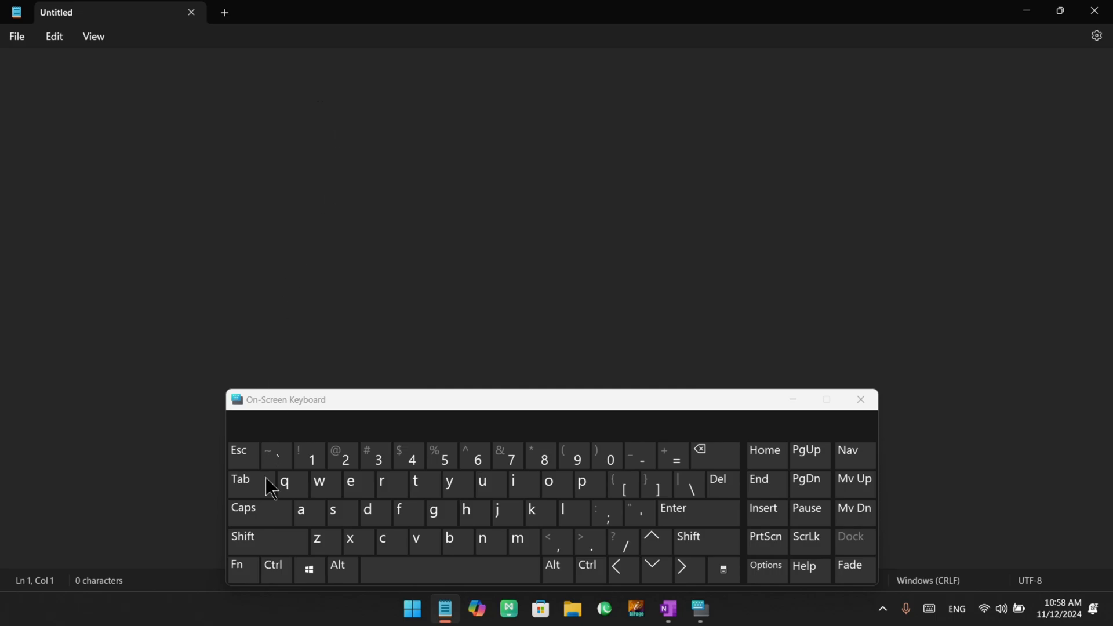
left_click(267, 573)
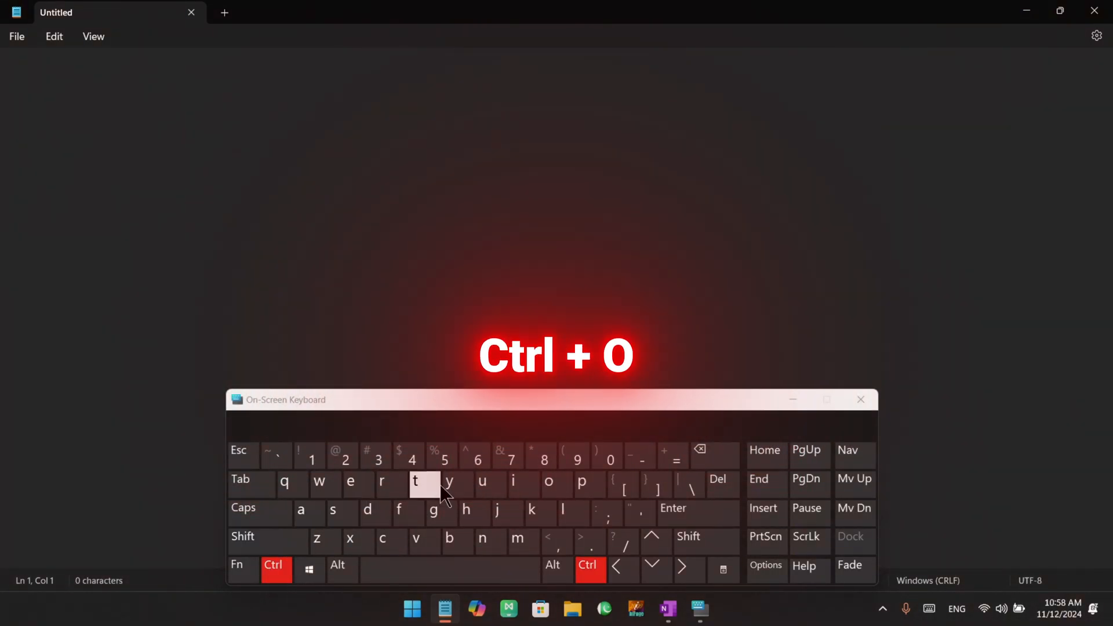
left_click(545, 486)
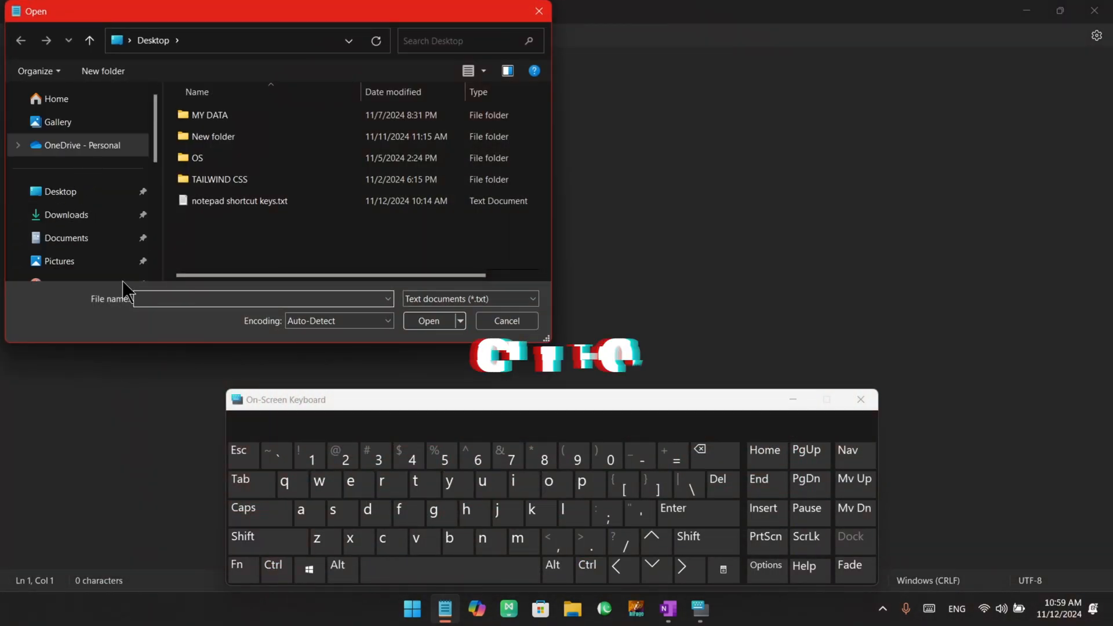
left_click(102, 203)
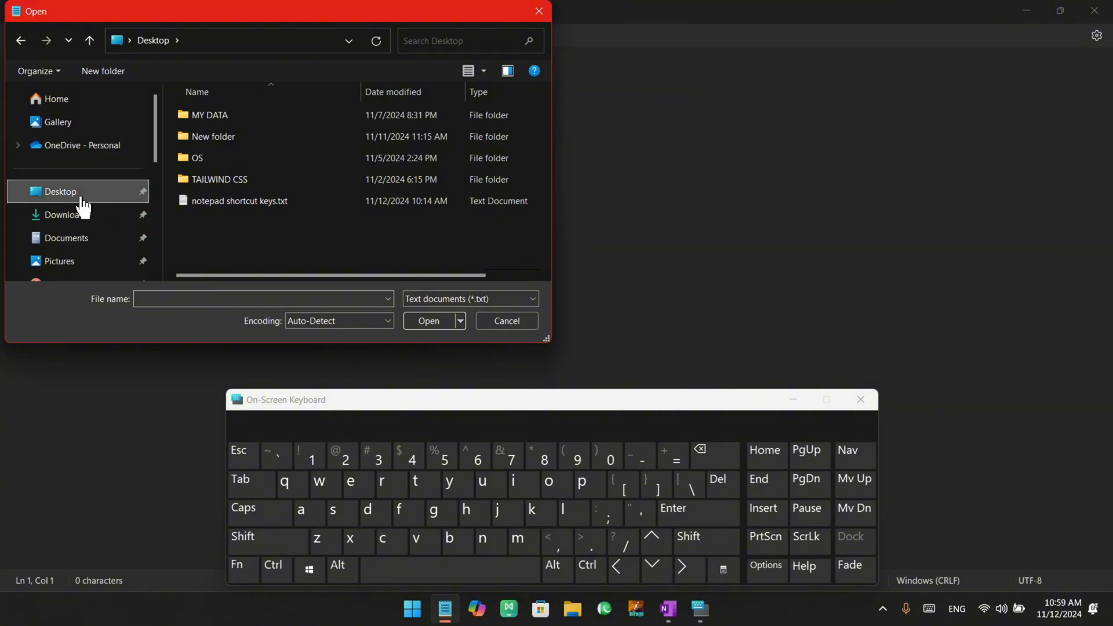
left_click(262, 200)
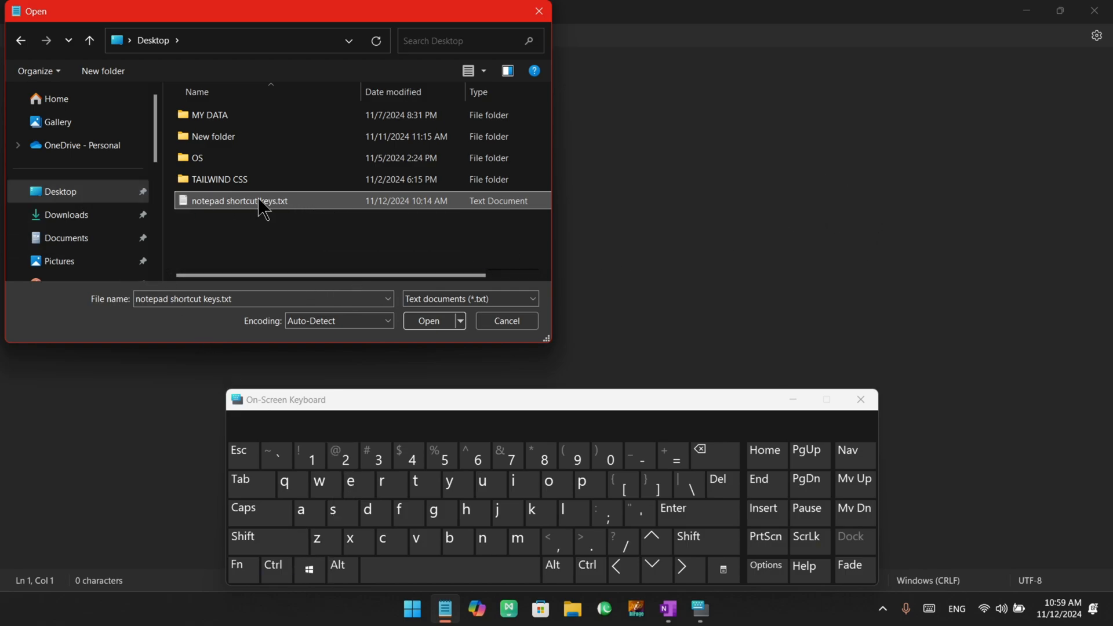
left_click(428, 322)
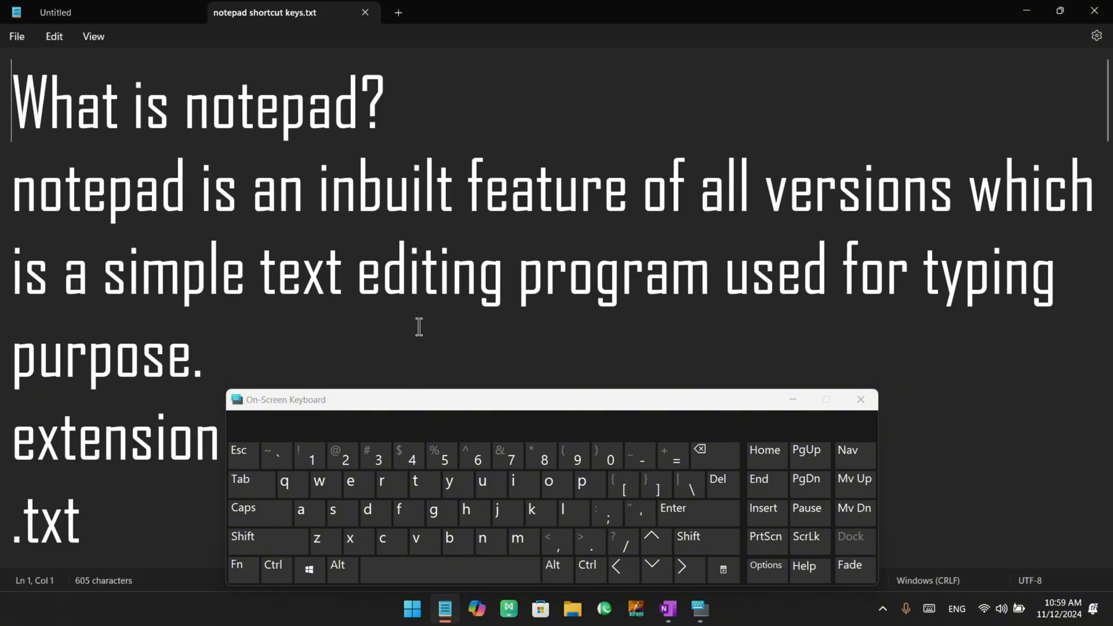
scroll(268, 255, "down", 10)
scroll(267, 252, "up", 10)
- Switch to the Untitled tab and enter the sample text sgsrtertsdfgbsergsdfgs
key("ctrl+Tab")
type("sgsrtertsdfg")
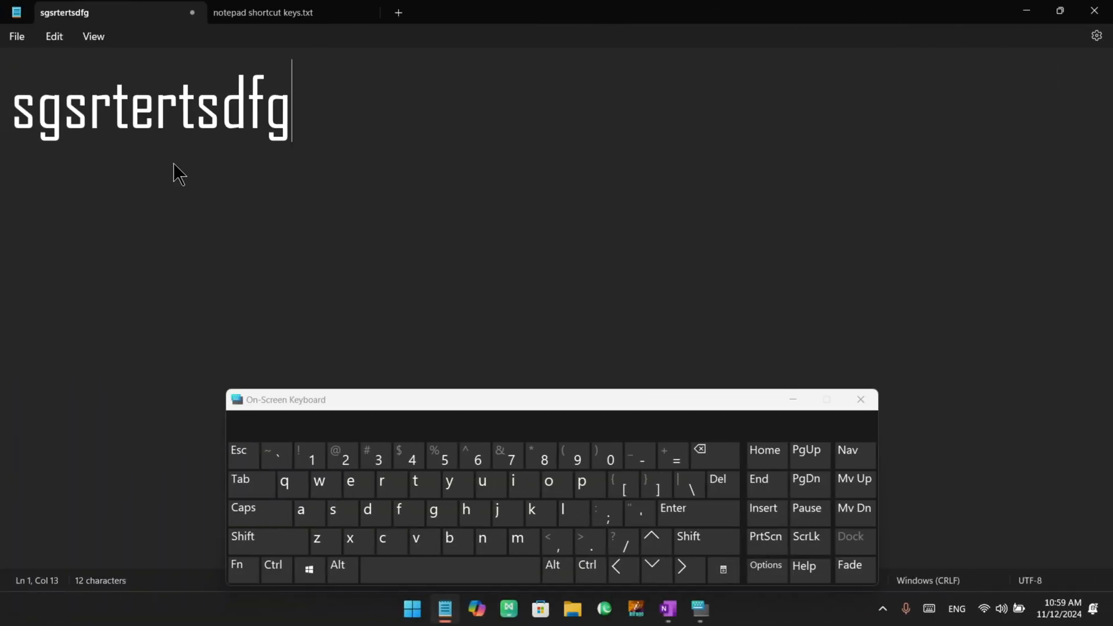
type("bsergsdfgs")
key("ctrl+a")
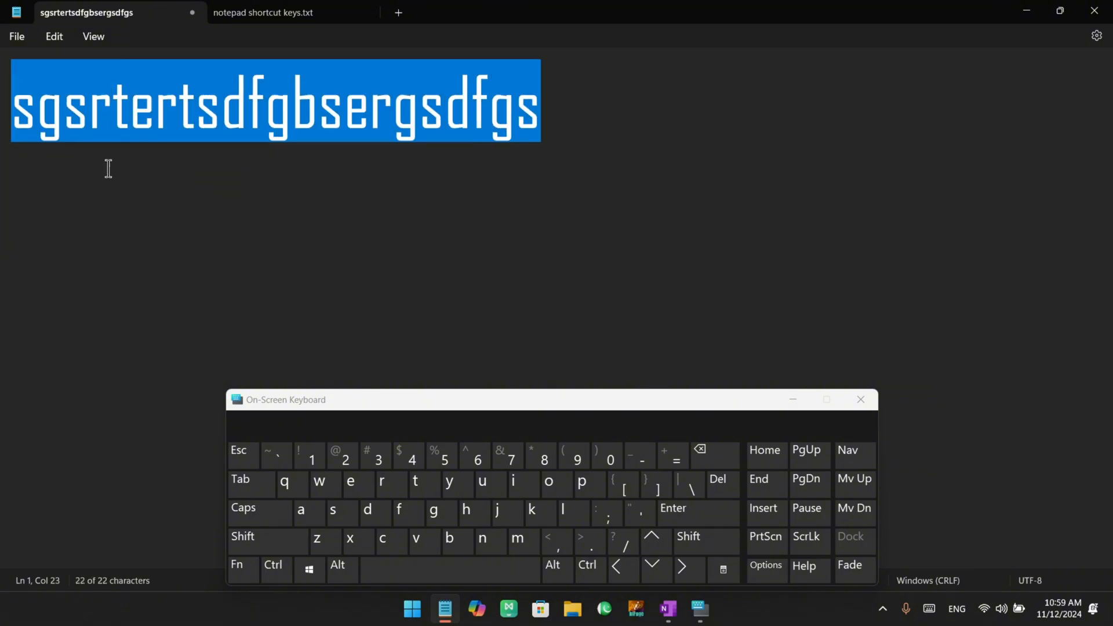
left_click(183, 177)
left_click_drag(36, 110, 644, 118)
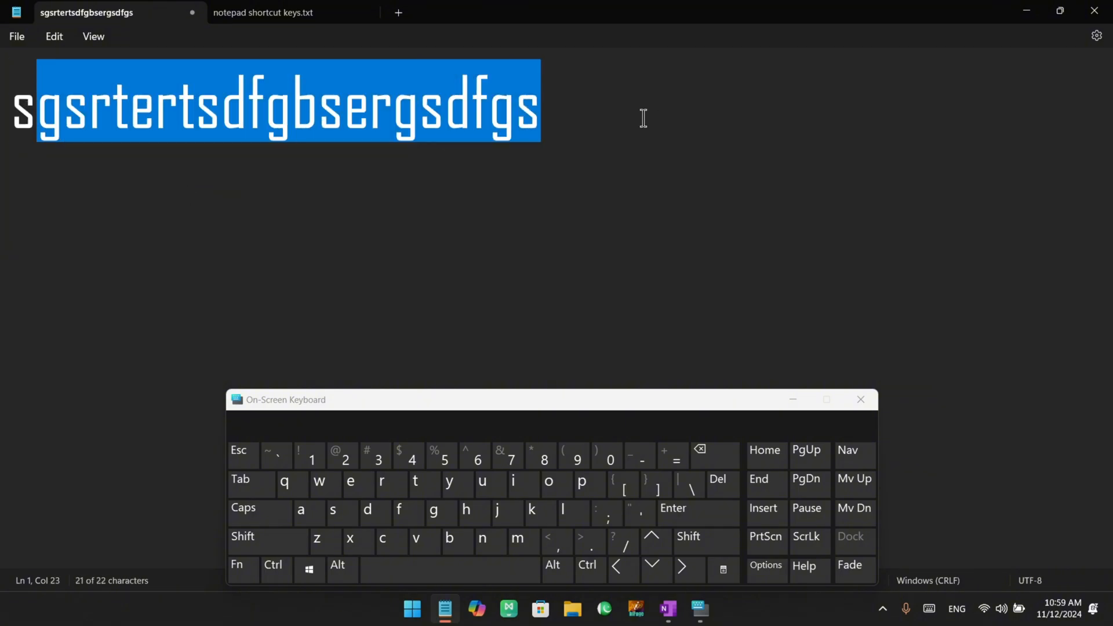
left_click(643, 118)
- Save the untitled document to the Desktop folder as 123 in text document format, invoking the save from the on-screen keyboard
left_click(281, 565)
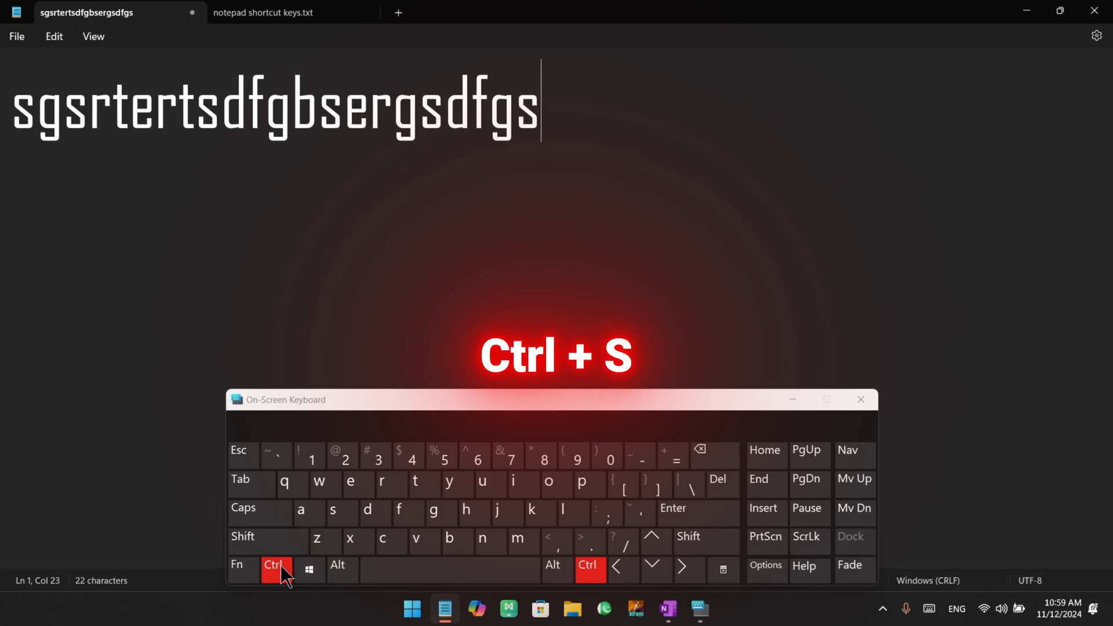
left_click(349, 512)
left_click(100, 198)
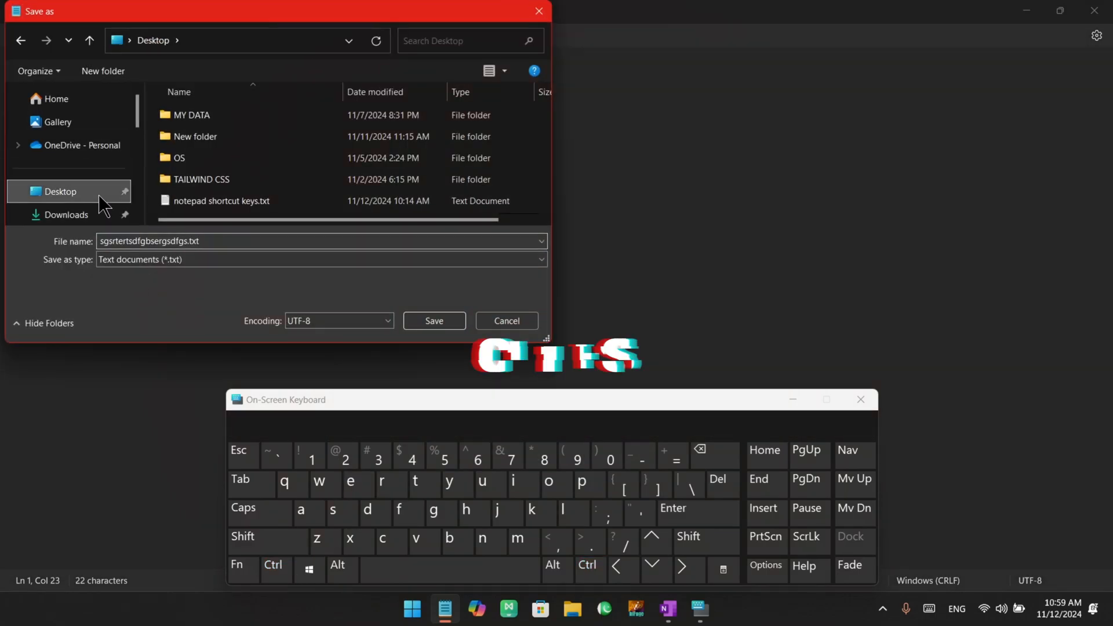
left_click(214, 241)
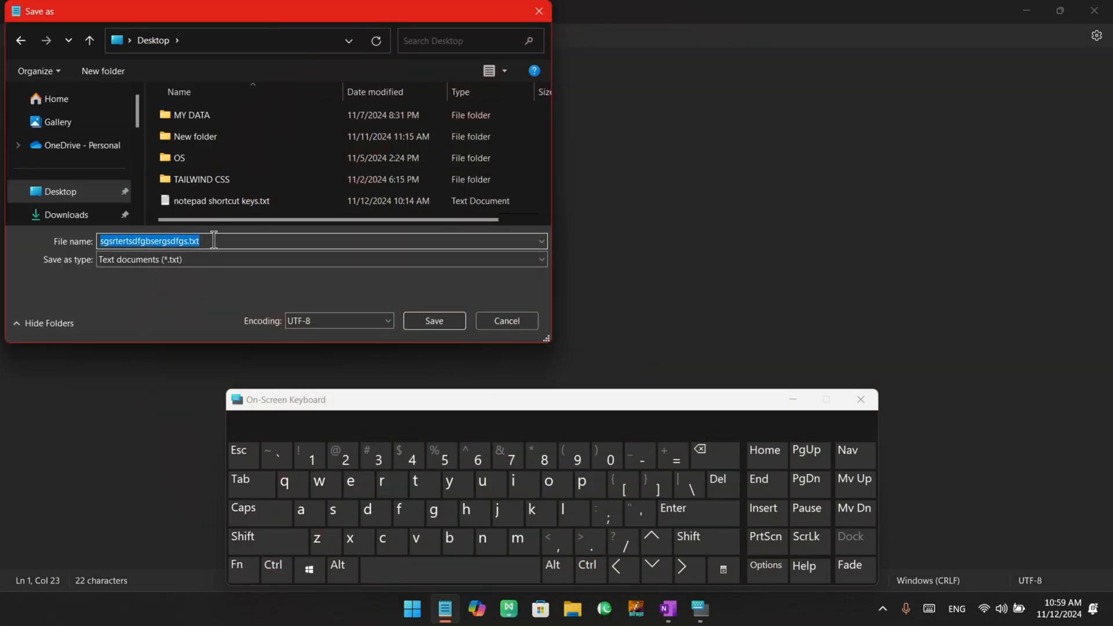
type("123")
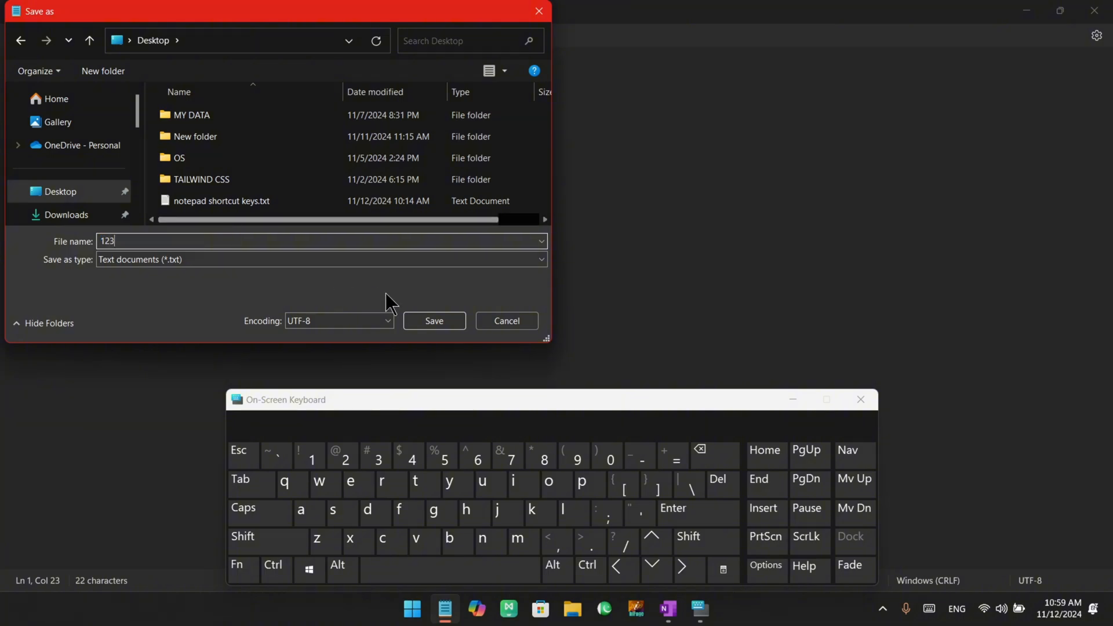
left_click(432, 320)
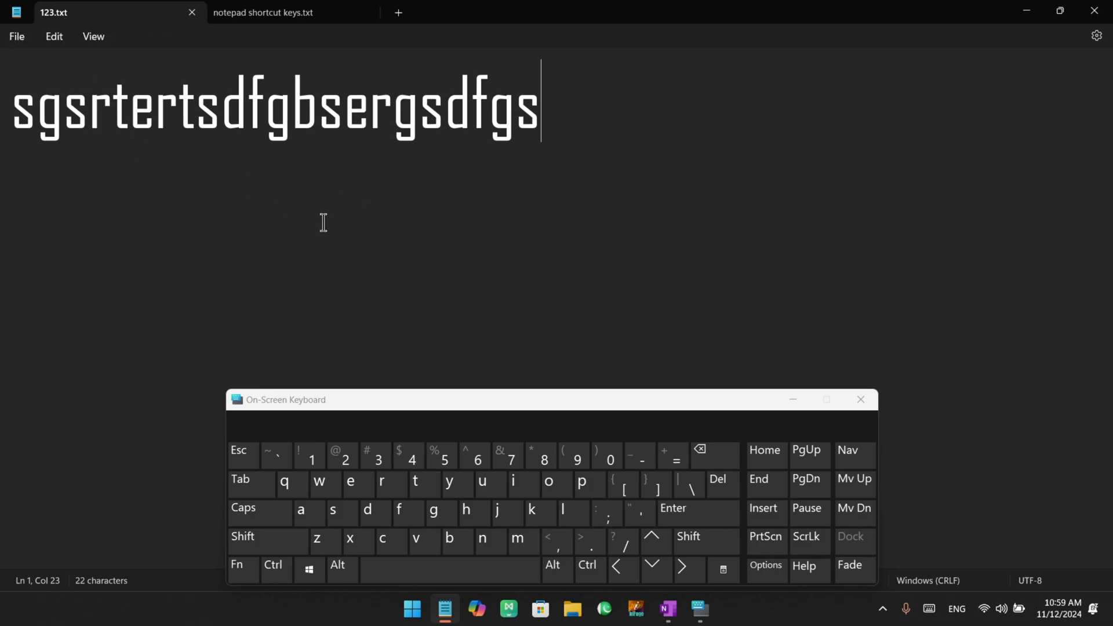
- Add the lines ergafasdf, asd and asdf below the first line of 123.txt, ending with a new line
key("Return")
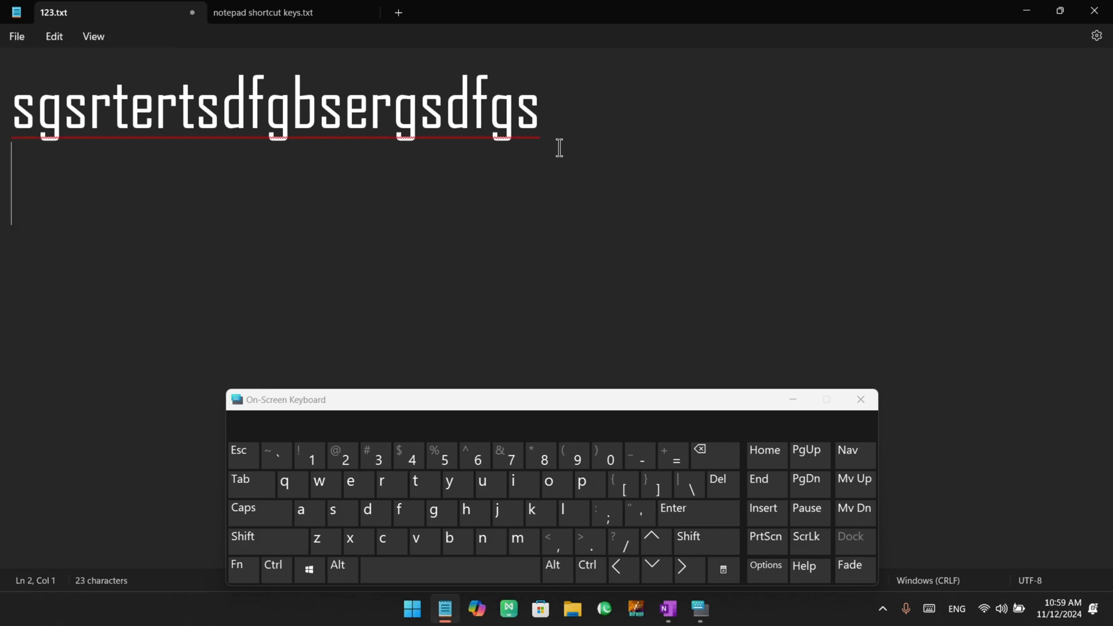
type("ergafasdf")
key("Return")
type("asd")
key("Return")
type("asdf")
key("Return")
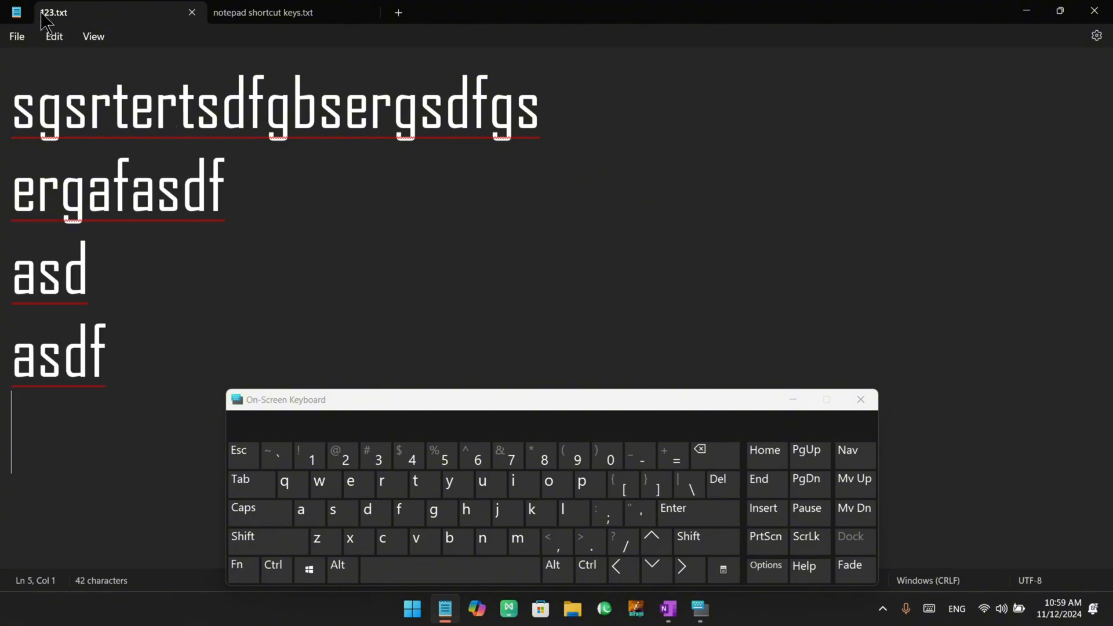
left_click_drag(116, 354, 6, 218)
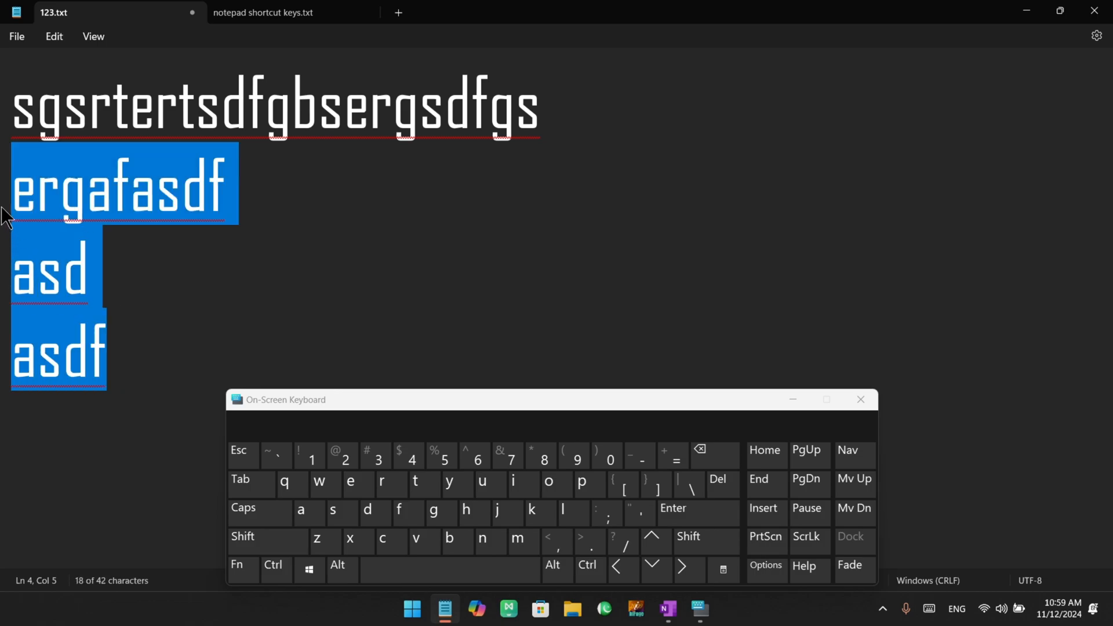
left_click(156, 192)
key("Right")
key("Right")
key("Right")
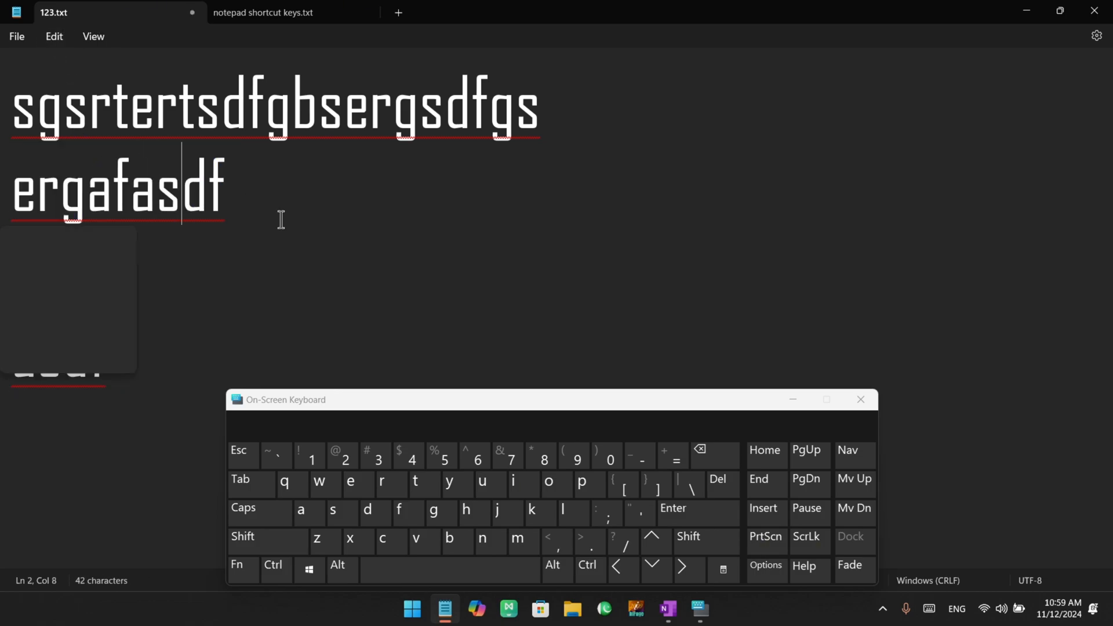
left_click_drag(157, 354, 5, 225)
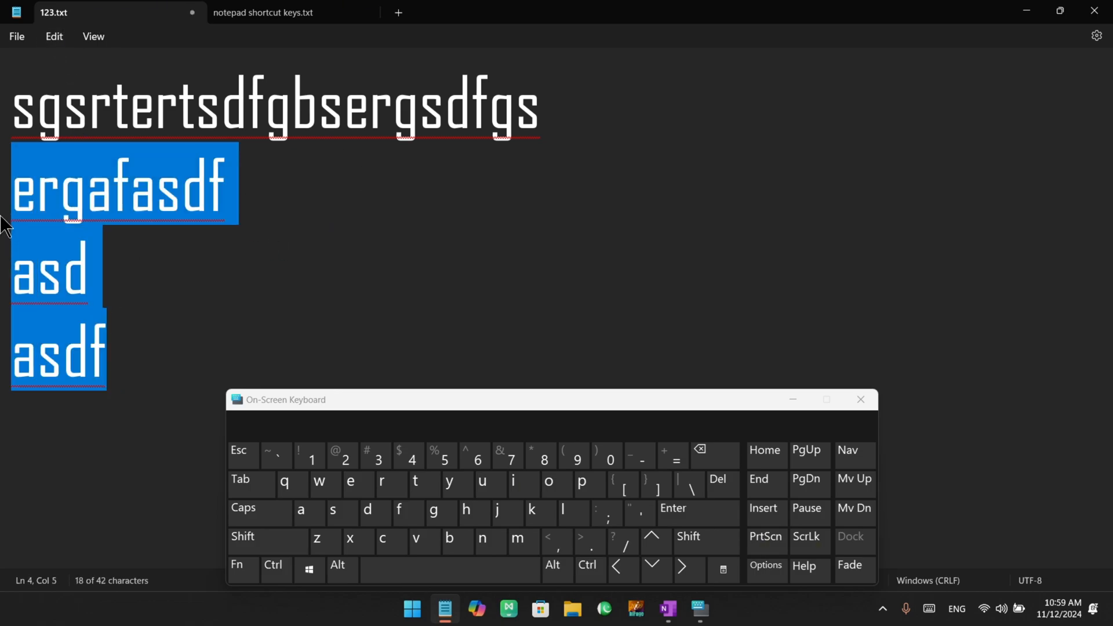
left_click(209, 295)
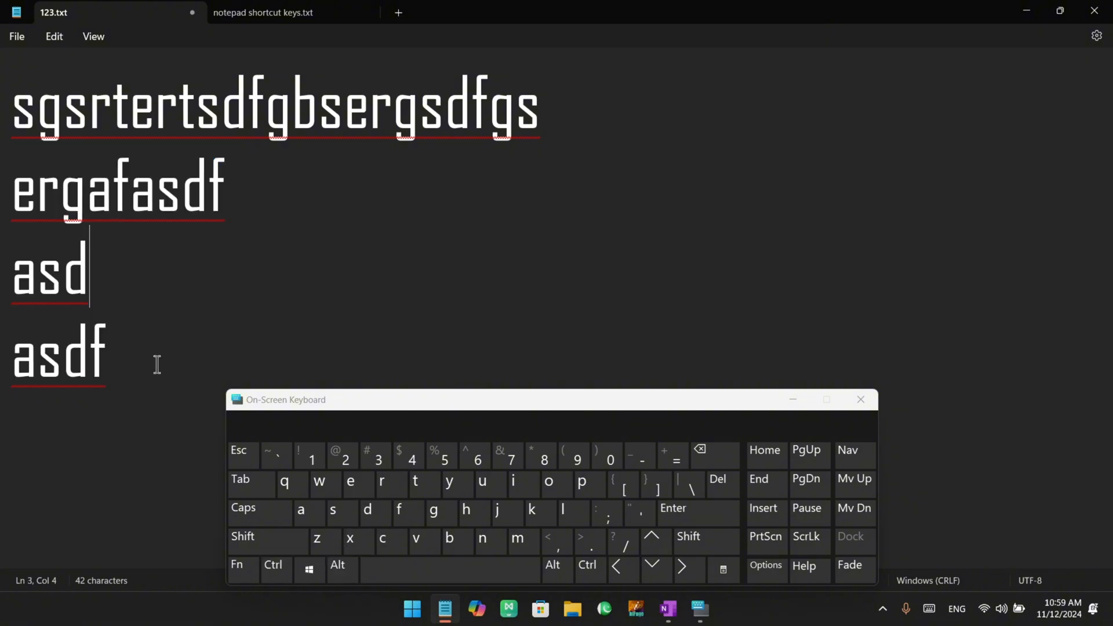
left_click_drag(157, 365, 4, 226)
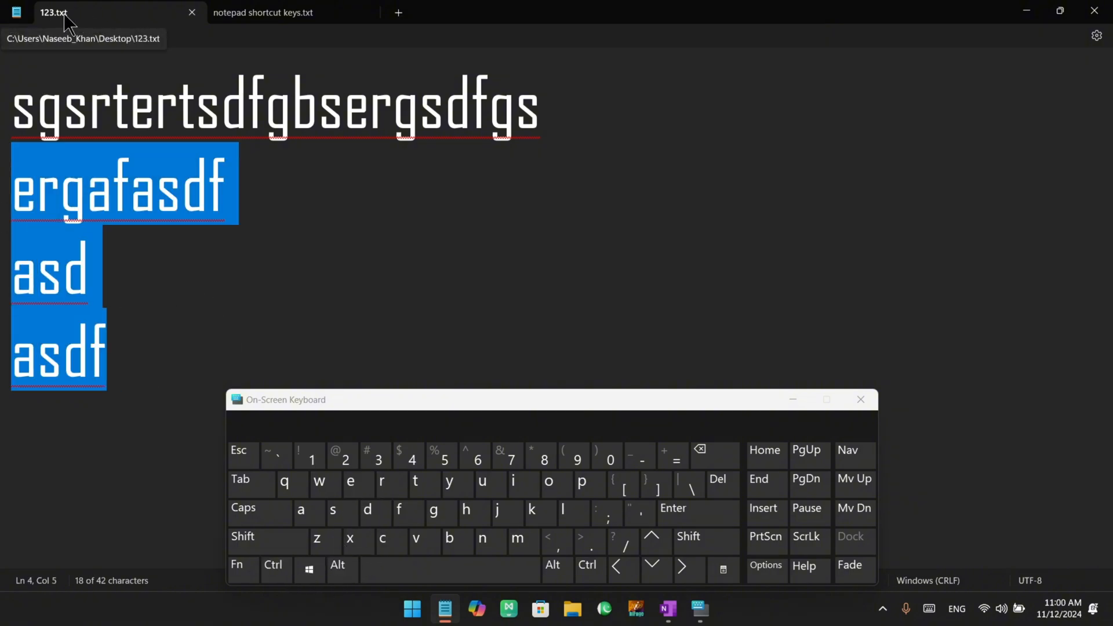
left_click(165, 280)
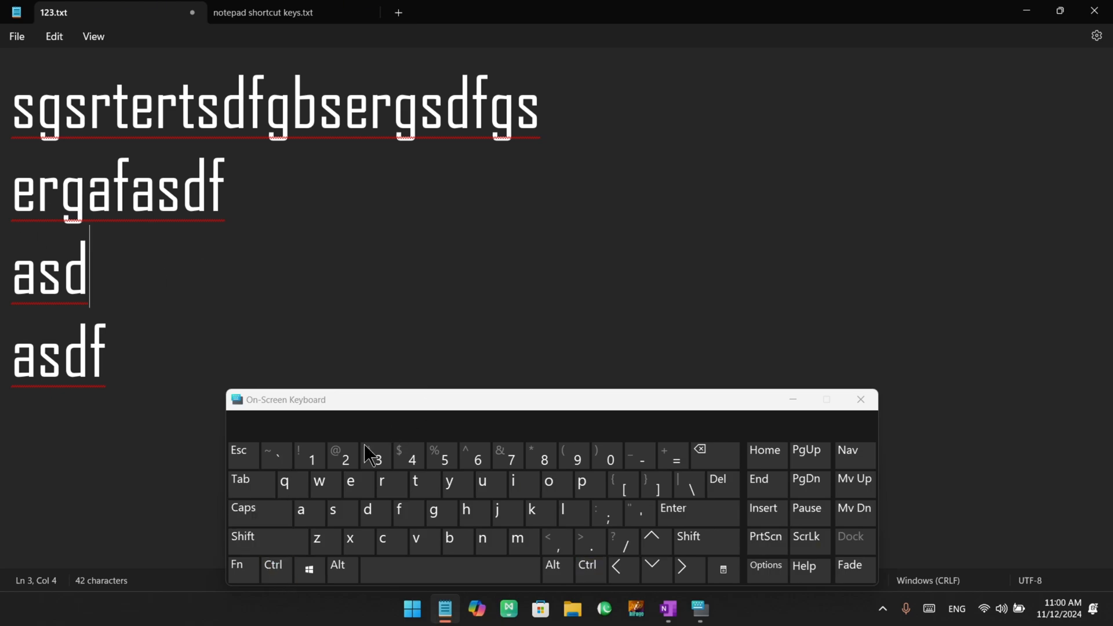
- Save a copy of the 123.txt document to the Desktop folder as 1234, invoking Save As from the on-screen keyboard
left_click(270, 576)
left_click(264, 542)
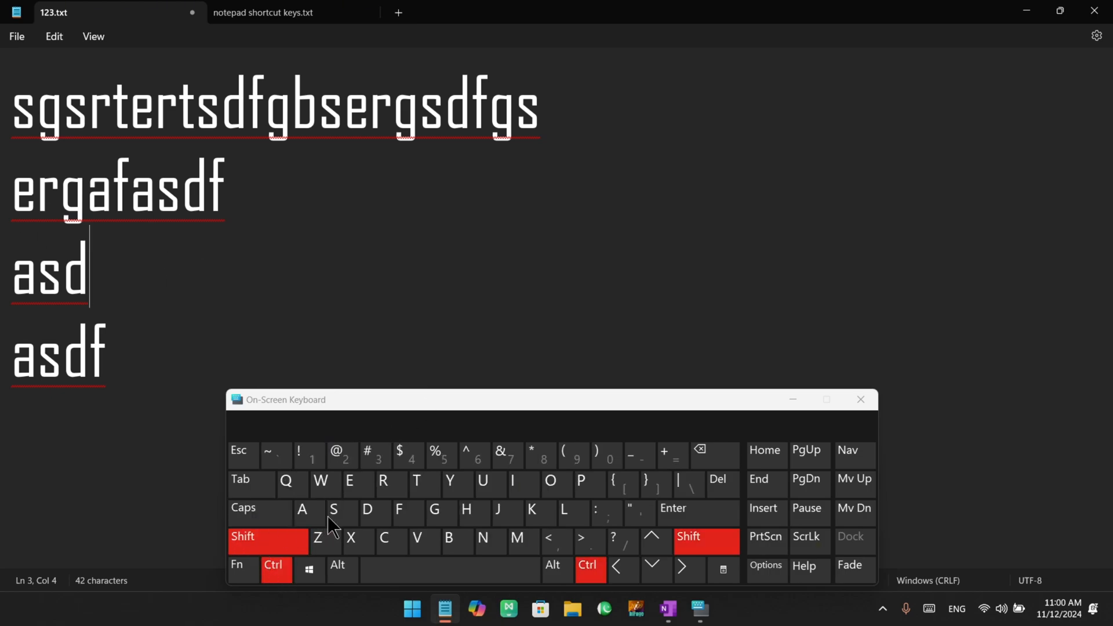
left_click(335, 518)
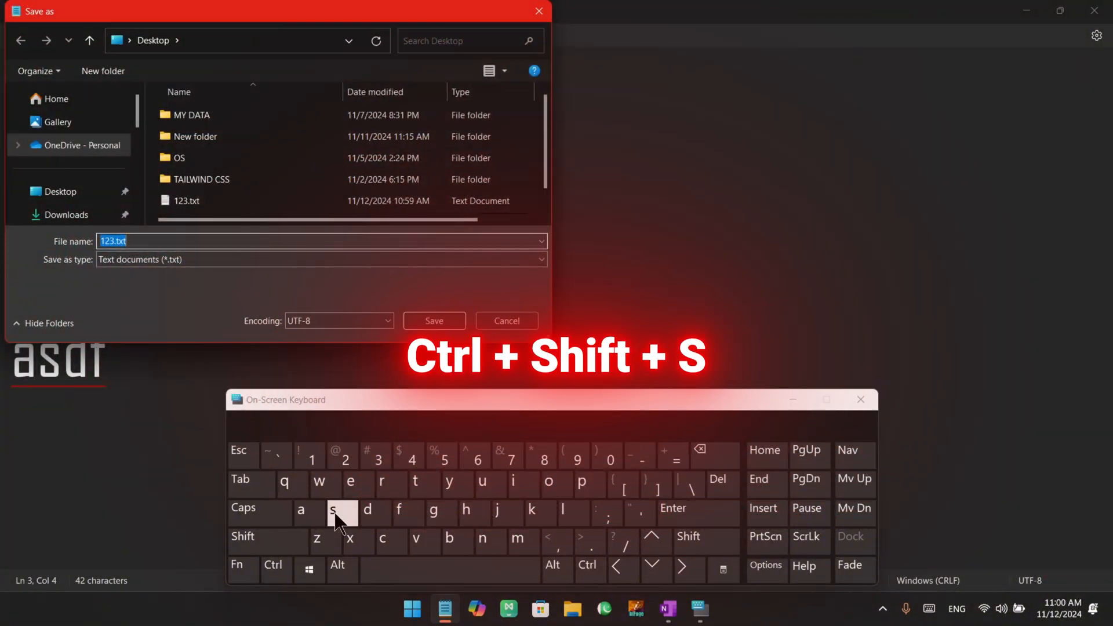
left_click(90, 195)
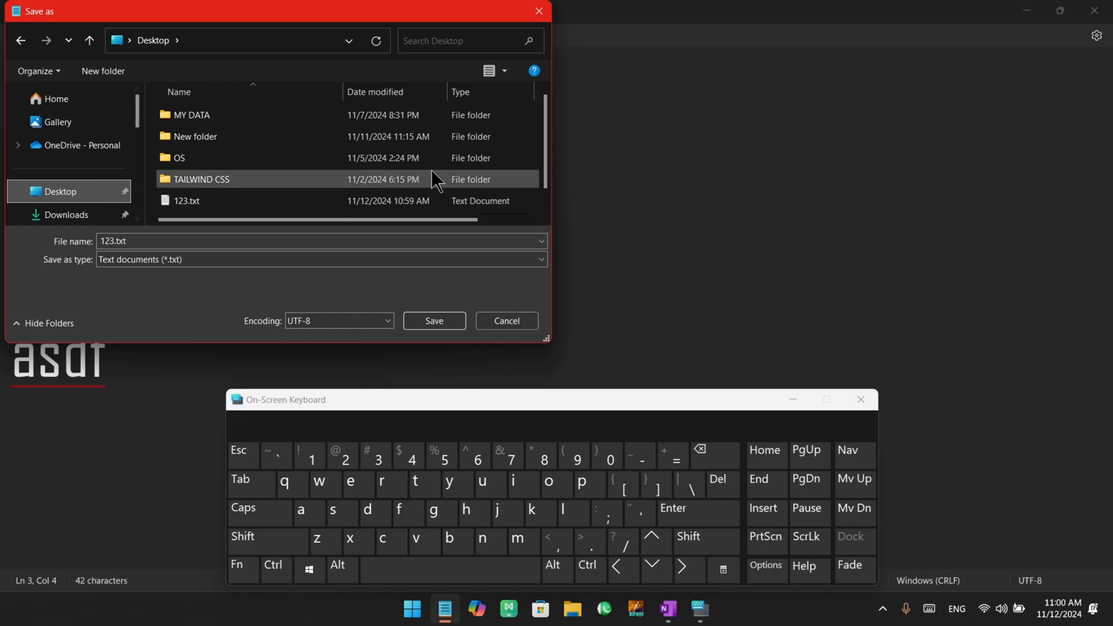
scroll(549, 139, "down", 1)
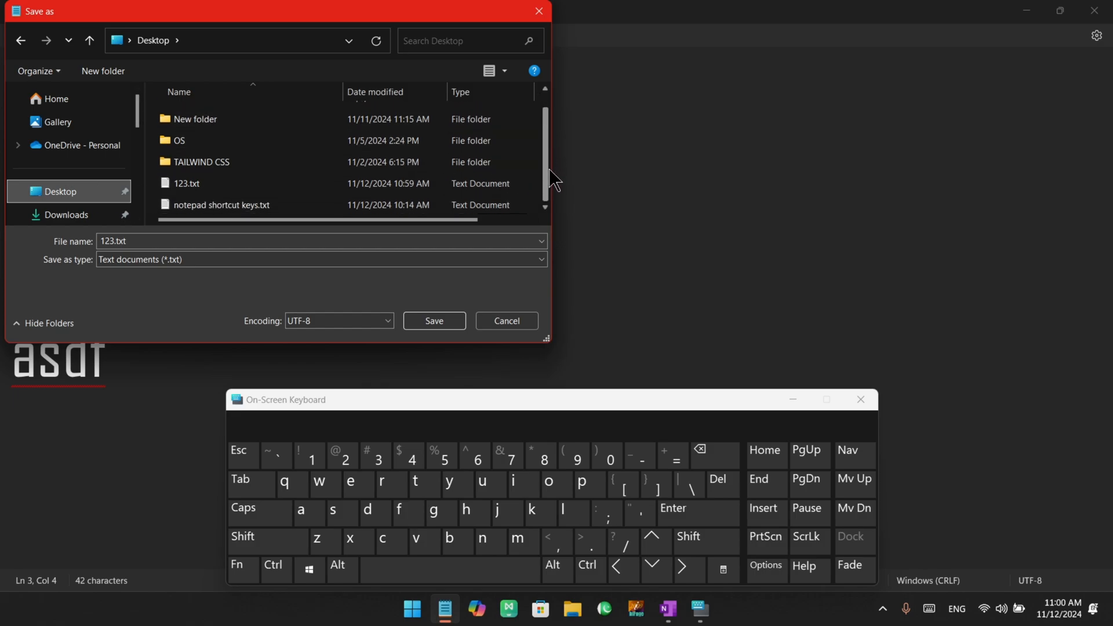
left_click(174, 240)
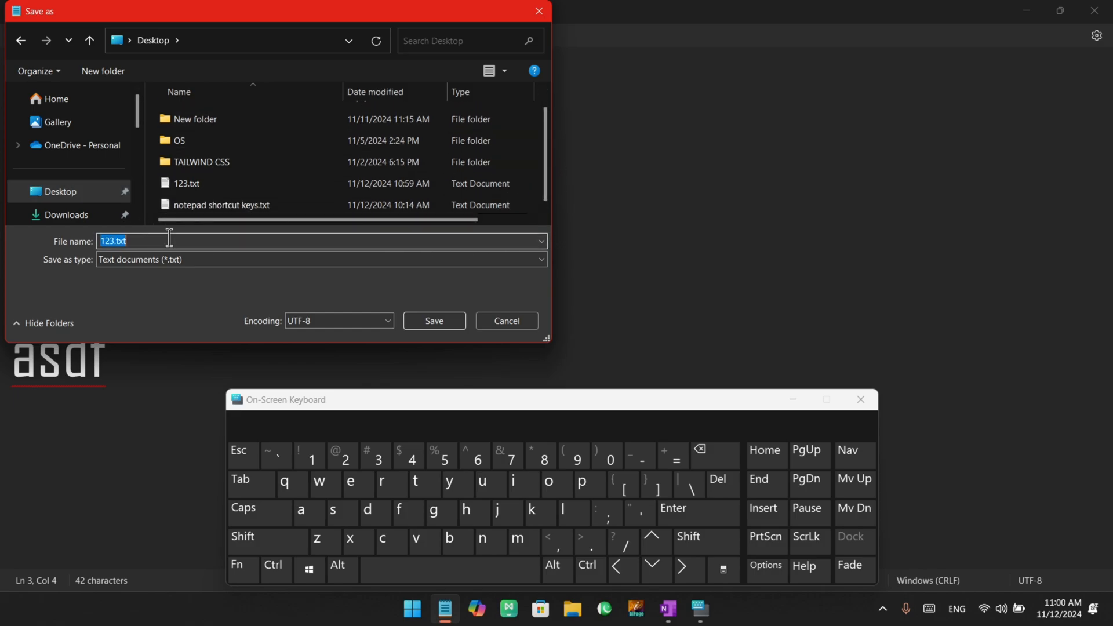
type("1234")
left_click(434, 321)
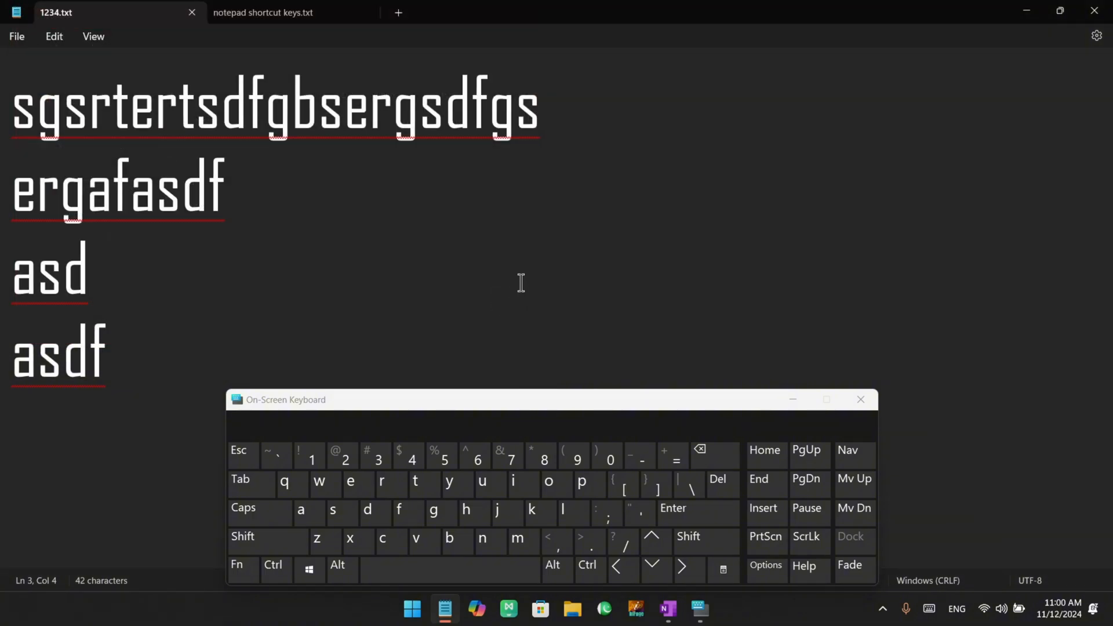
- Create a new tab and open 123.txt from the Desktop folder, invoking the open command from the on-screen keyboard
key("ctrl+n")
left_click(276, 567)
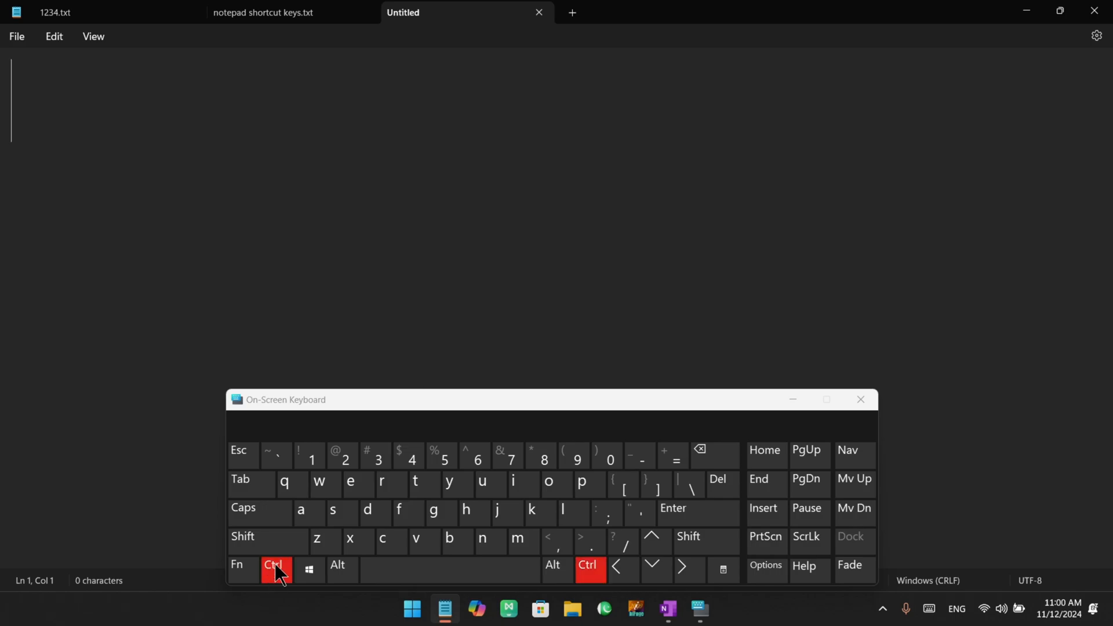
left_click(558, 481)
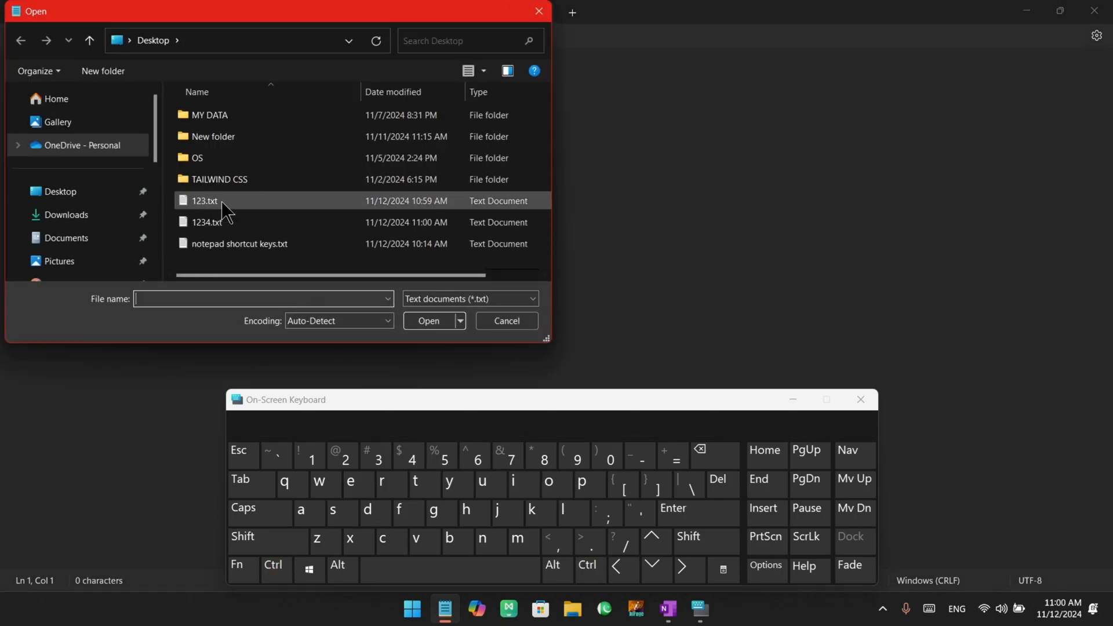
left_click(221, 200)
left_click(428, 322)
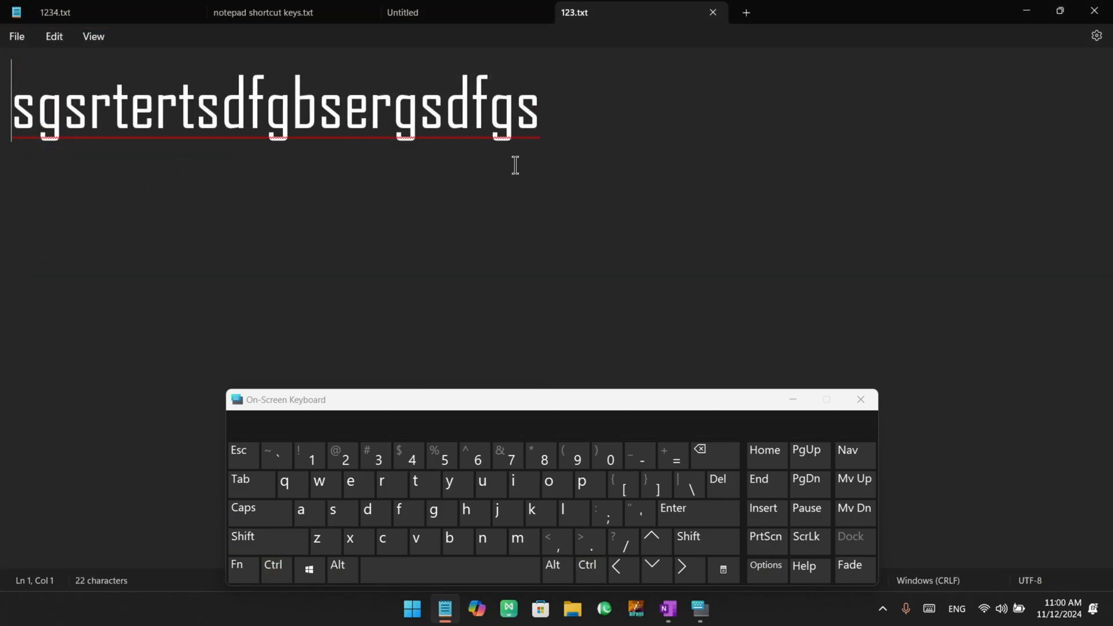
- Compare the text of 123.txt with the lines in 1234.txt
left_click_drag(514, 165, 5, 142)
left_click(127, 190)
left_click(67, 15)
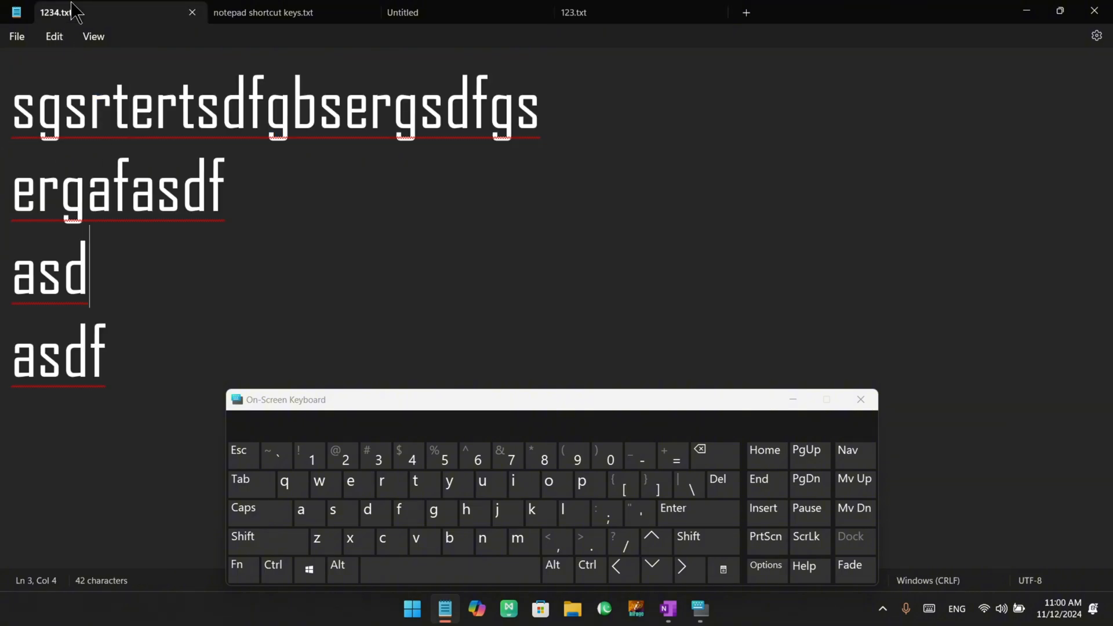
left_click_drag(145, 367, 6, 134)
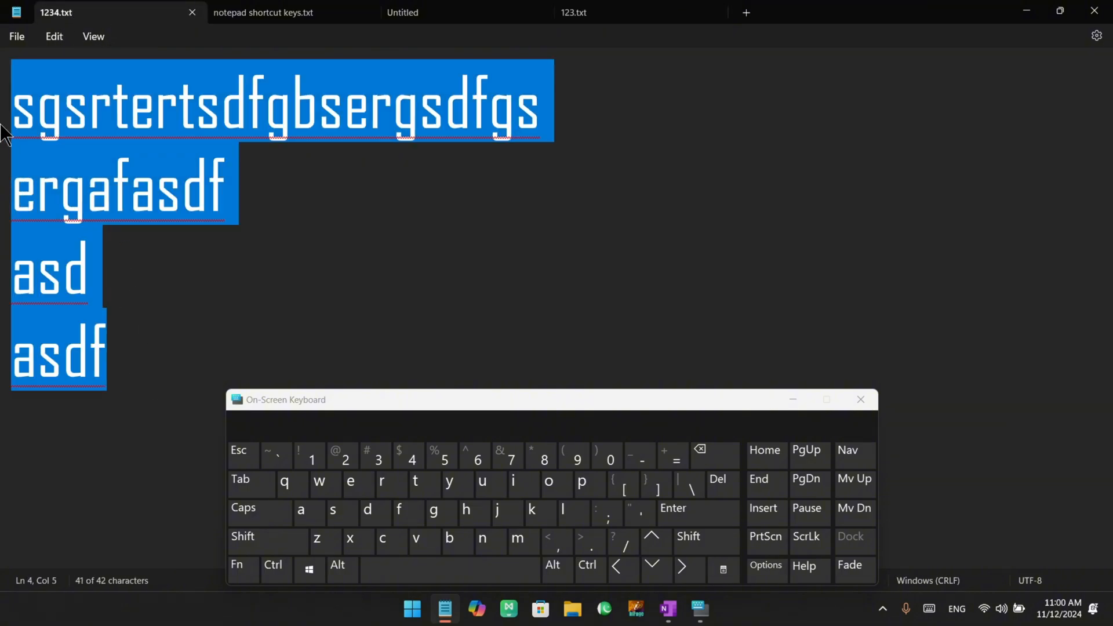
left_click(287, 215)
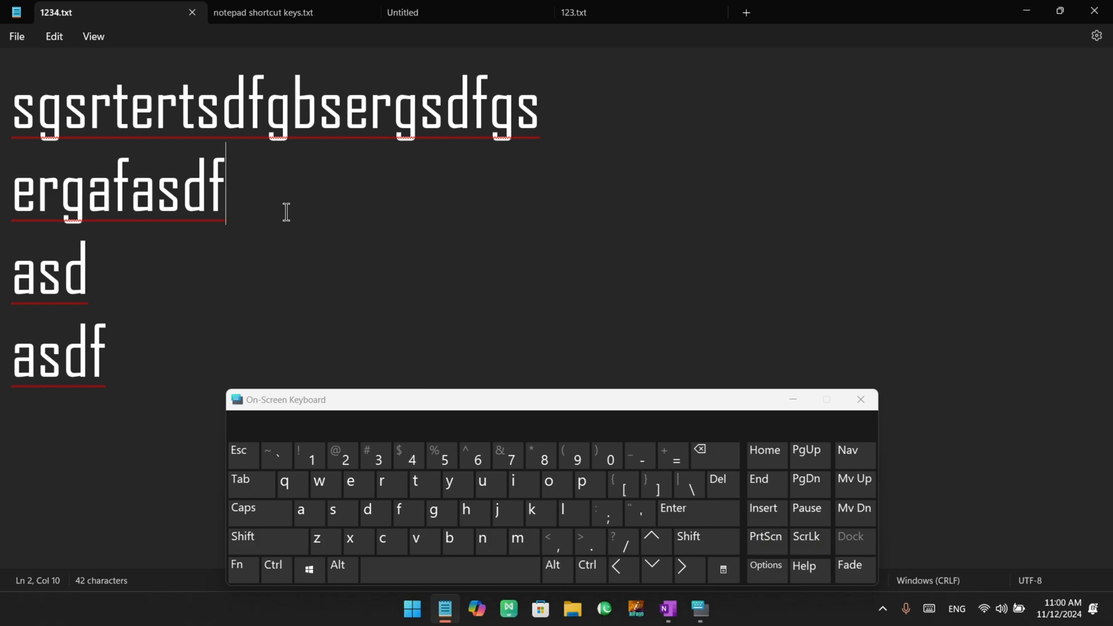
left_click_drag(152, 345, 4, 218)
left_click(283, 290)
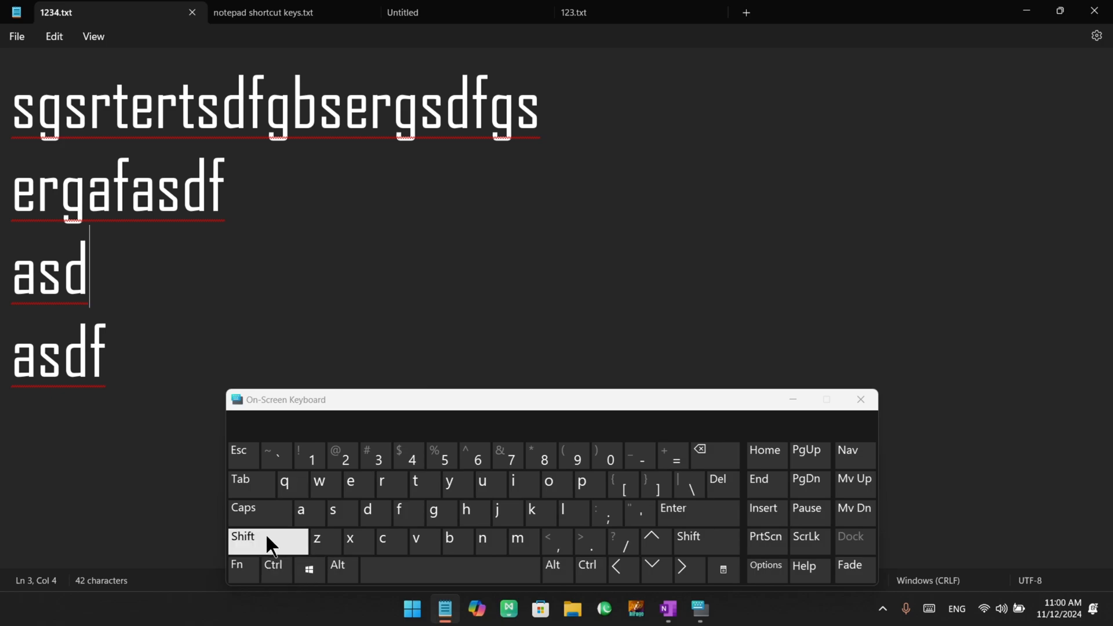
left_click_drag(110, 315, 87, 110)
left_click(247, 261)
left_click(273, 567)
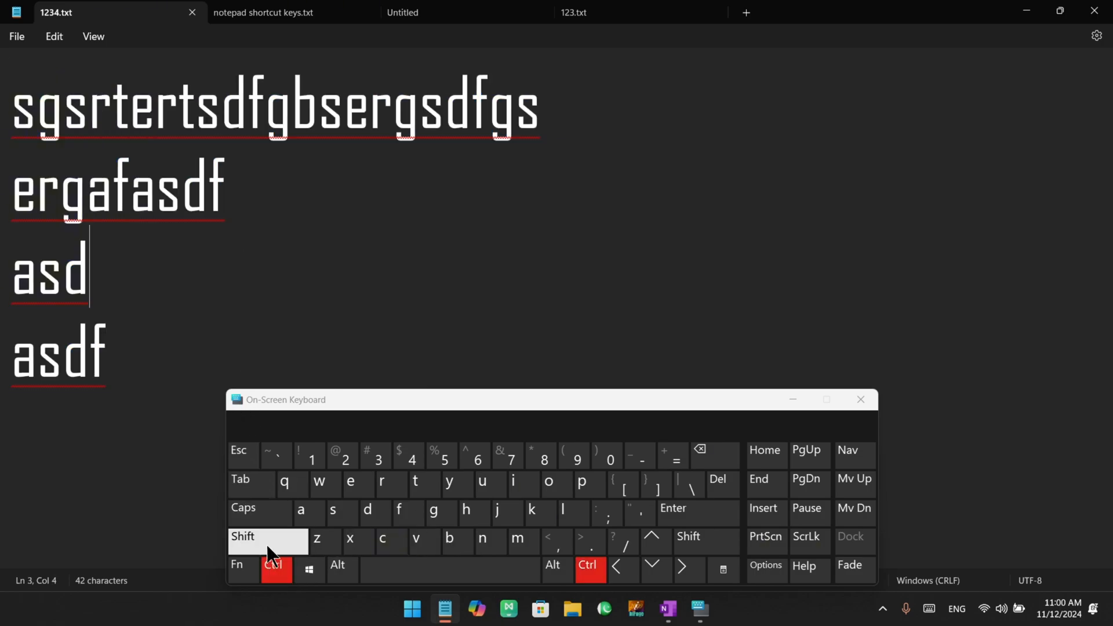
left_click(267, 540)
left_click(353, 517)
- Add the line sfgsdfgsdf at the end of 1234.txt and save the file using the on-screen keyboard
left_click(165, 351)
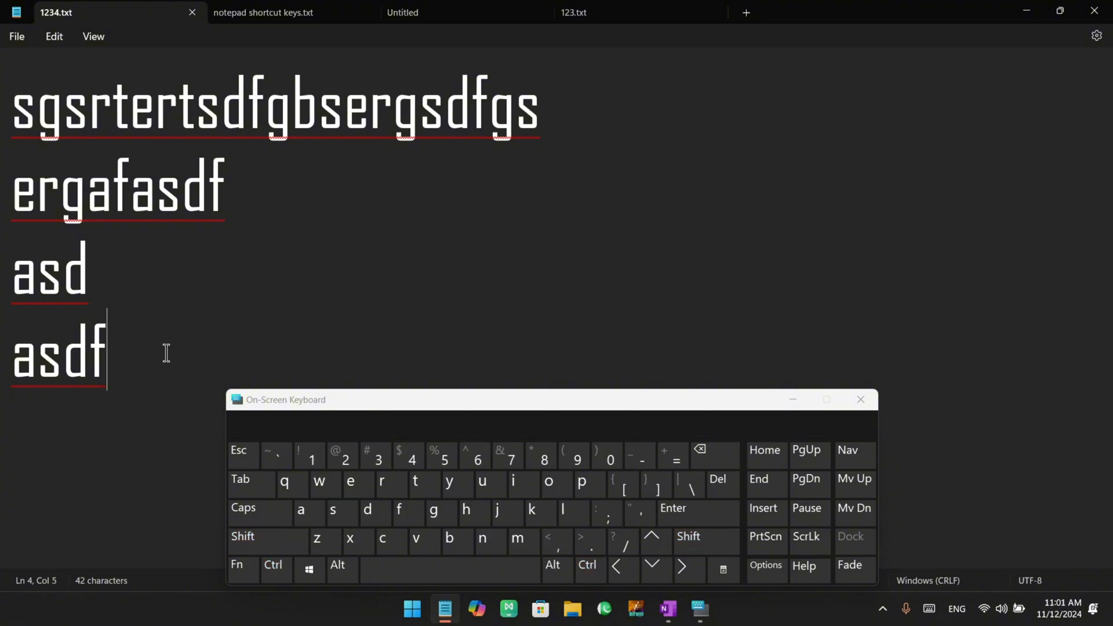
key("Return")
type("sfgsdfgsdf")
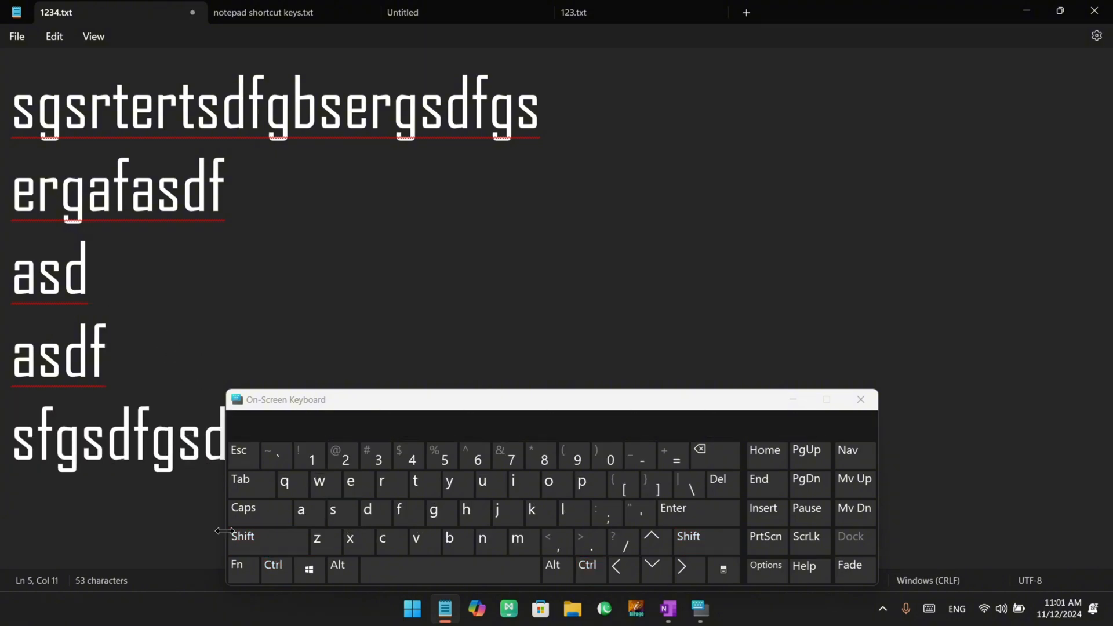
left_click(272, 568)
left_click(336, 506)
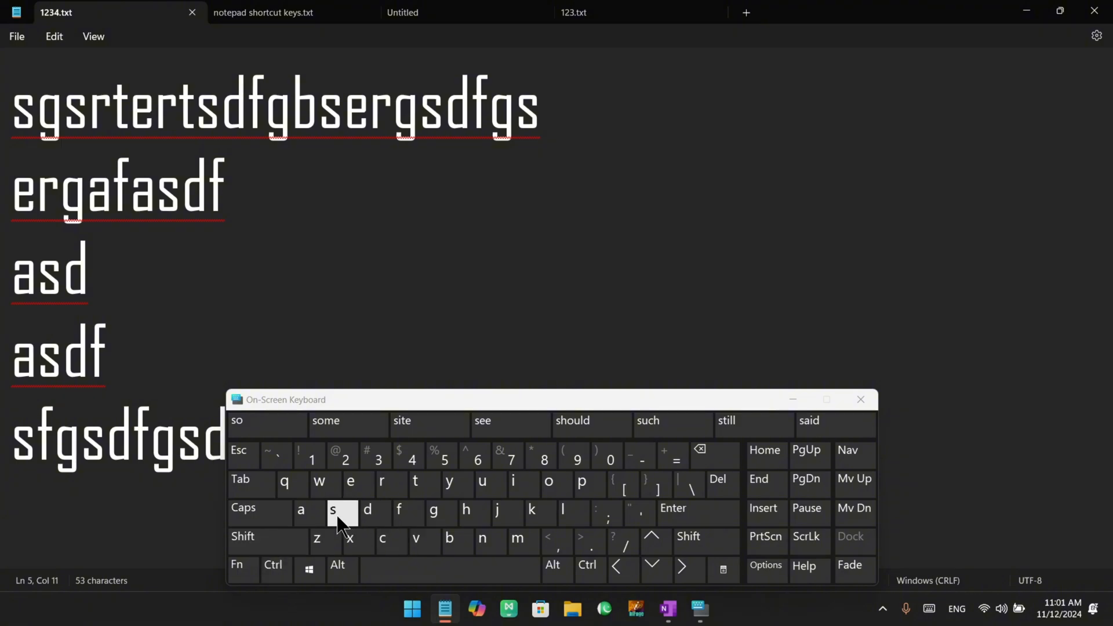
left_click(214, 265)
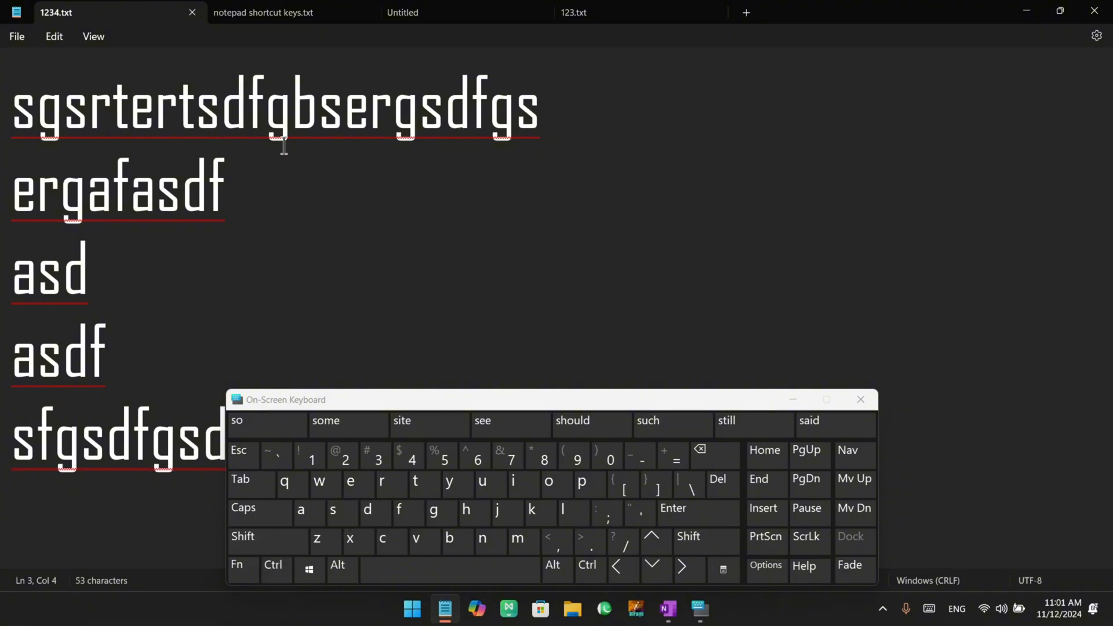
key("ctrl+shift+Home")
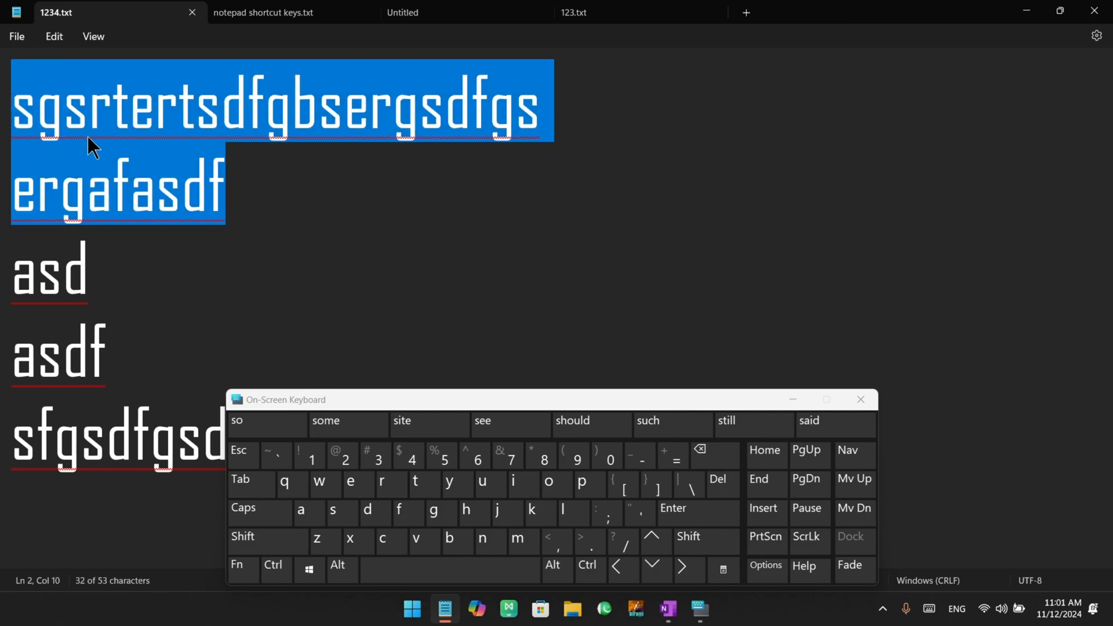
left_click(396, 208)
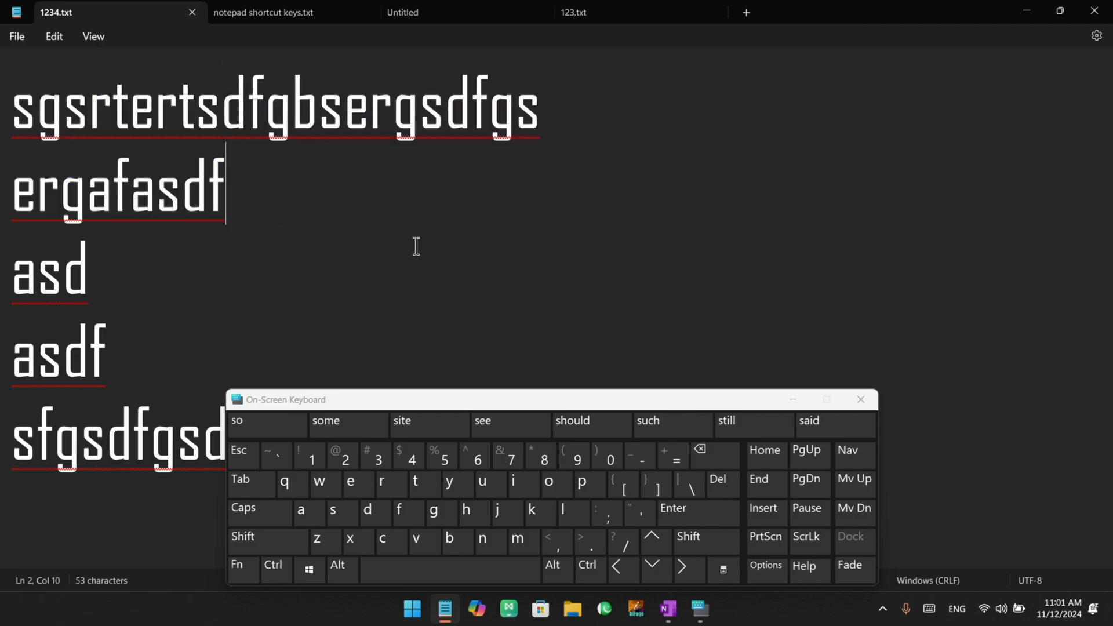
left_click(308, 12)
left_click(415, 14)
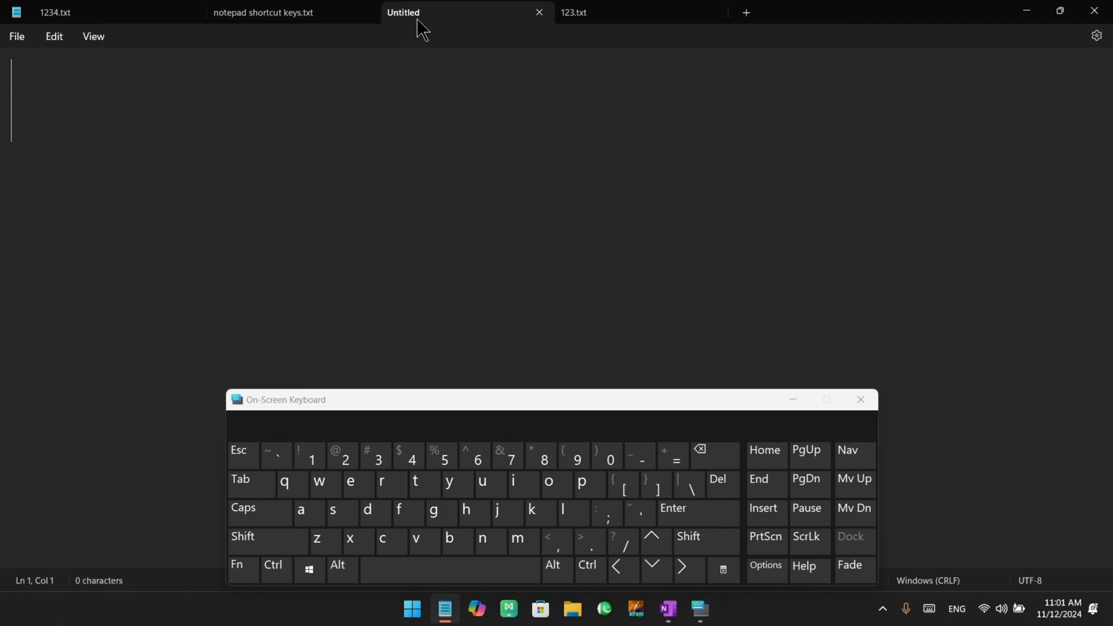
left_click(590, 17)
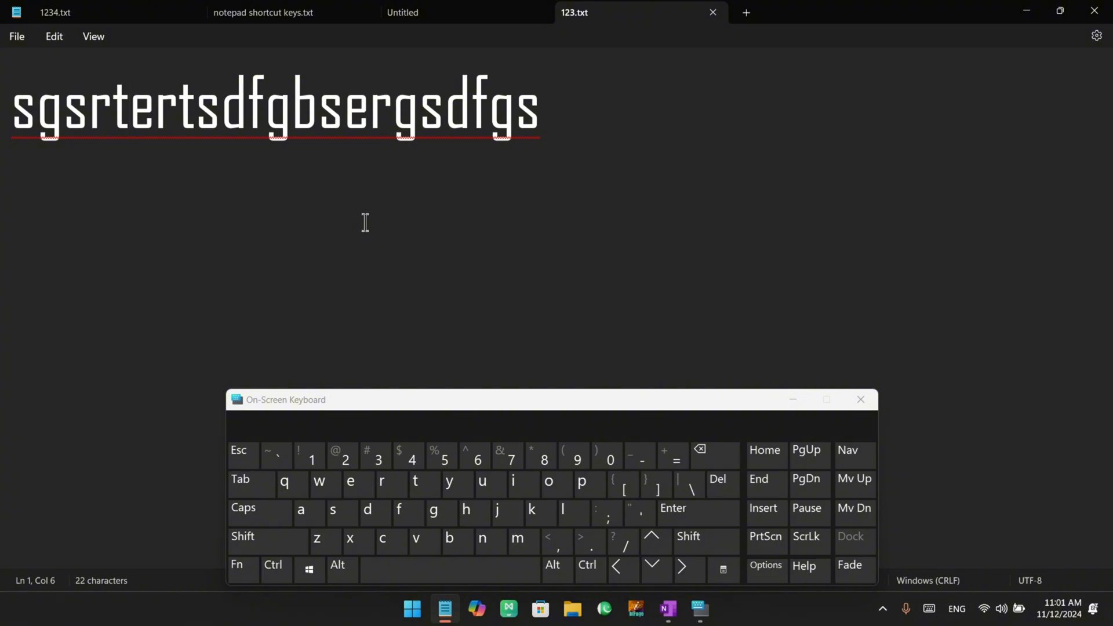
- Switch to the Untitled tab and enter the sample text asdfasdf
left_click(432, 14)
type("asdfasdf")
left_click(64, 227)
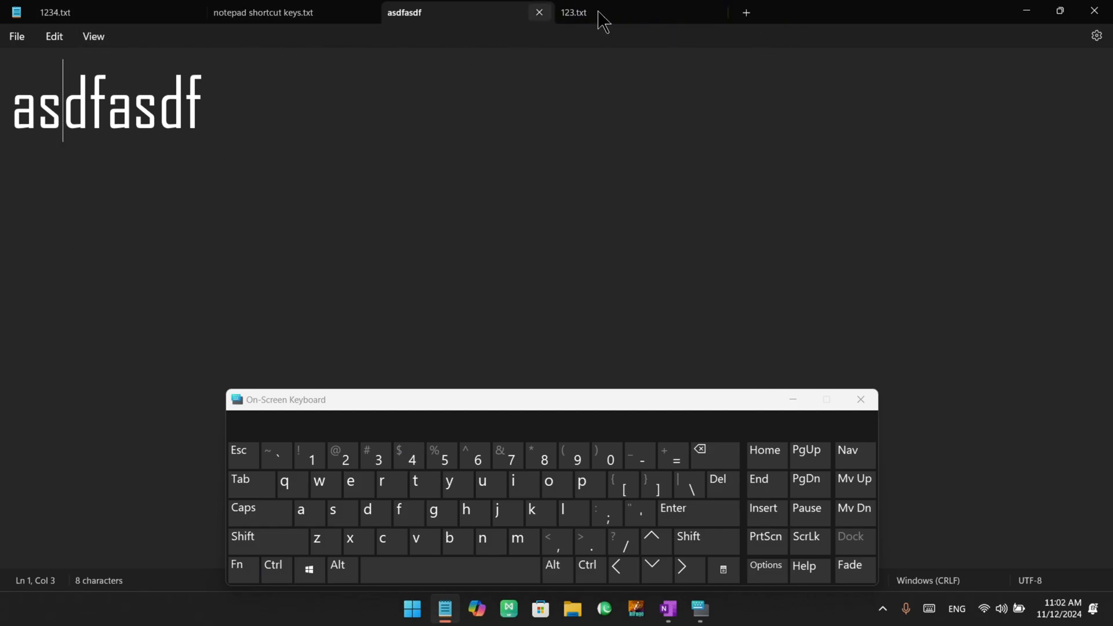
- Invoke Save All from the on-screen keyboard and save the asdfasdf document to the Desktop folder as 1
left_click(273, 570)
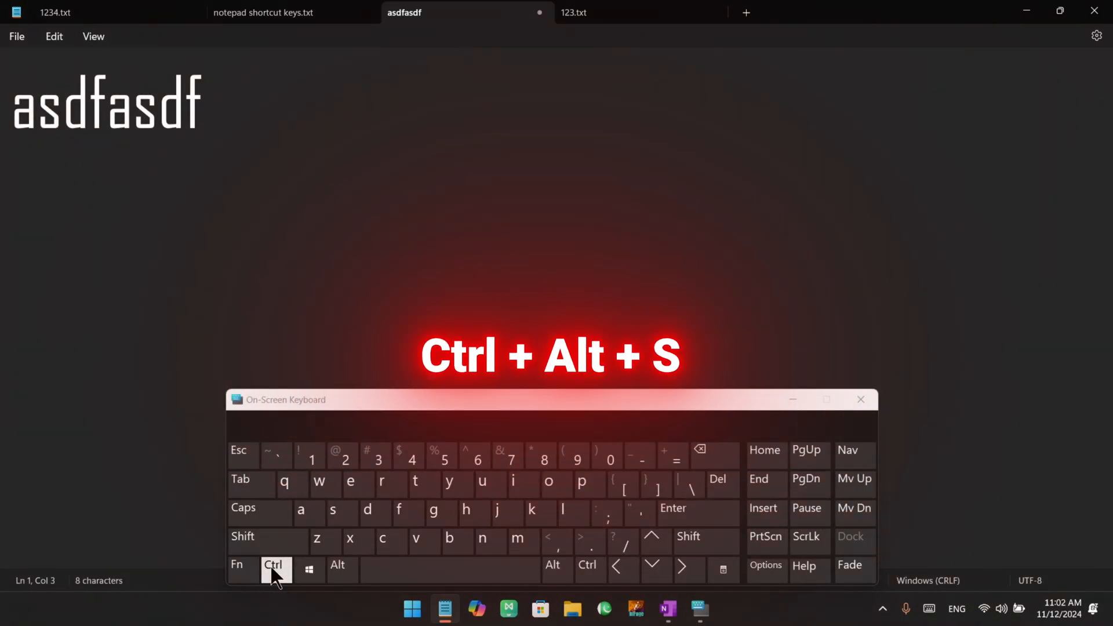
left_click(337, 567)
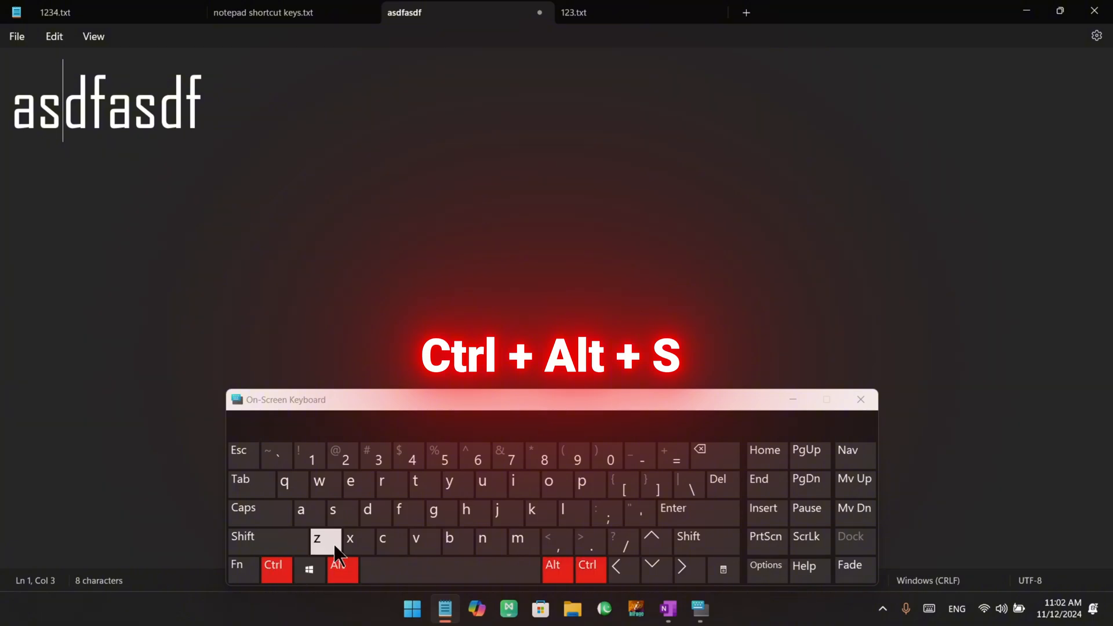
left_click(335, 509)
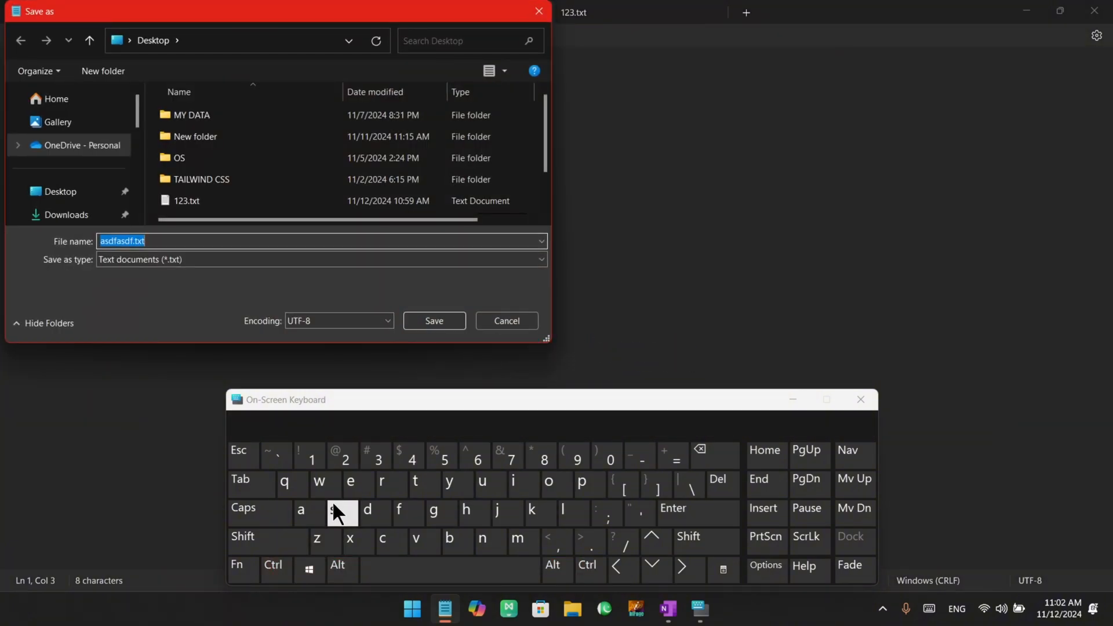
left_click_drag(318, 8, 440, 90)
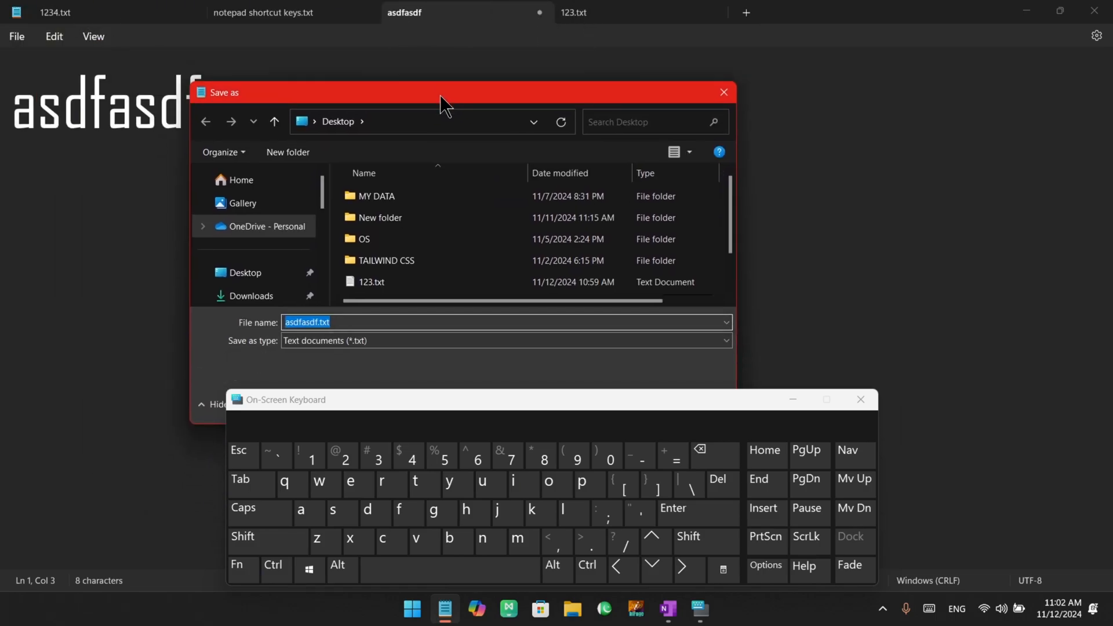
left_click(262, 270)
key("alt+n")
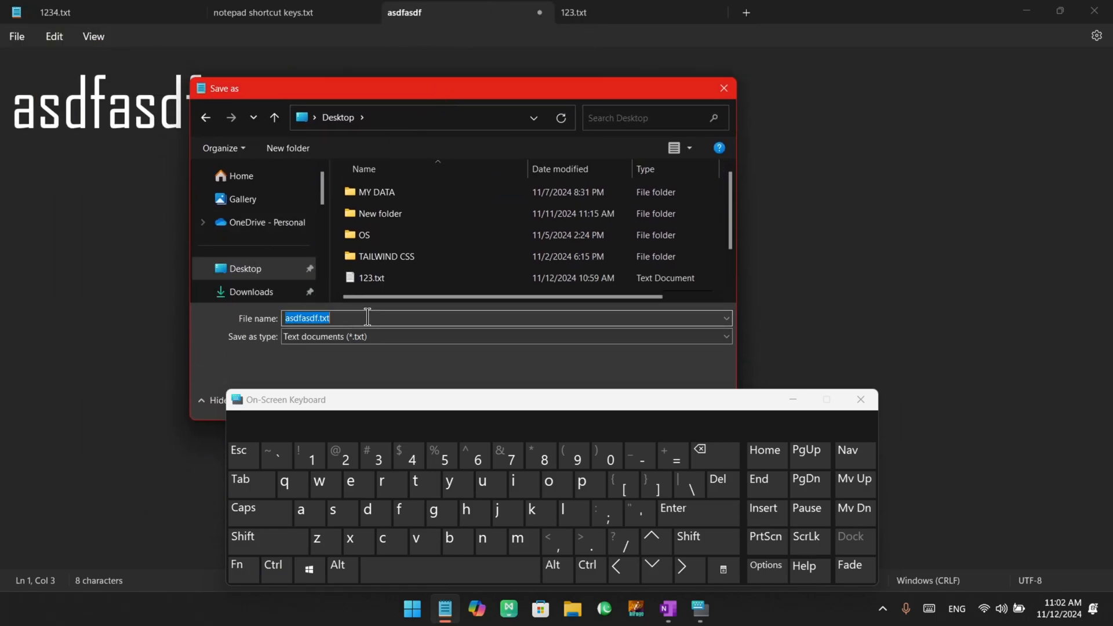
type("1")
left_click_drag(550, 87, 536, 31)
left_click(615, 347)
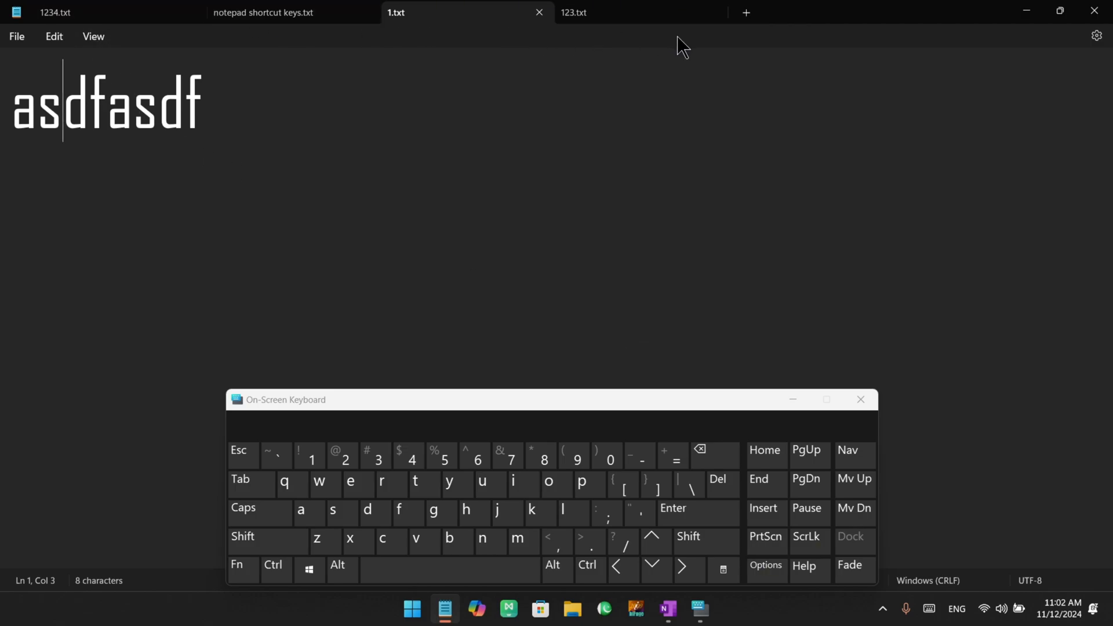
- Close the 1234.txt, notepad shortcut keys.txt, 1.txt and 123.txt tabs, keeping one new blank tab open
left_click(192, 12)
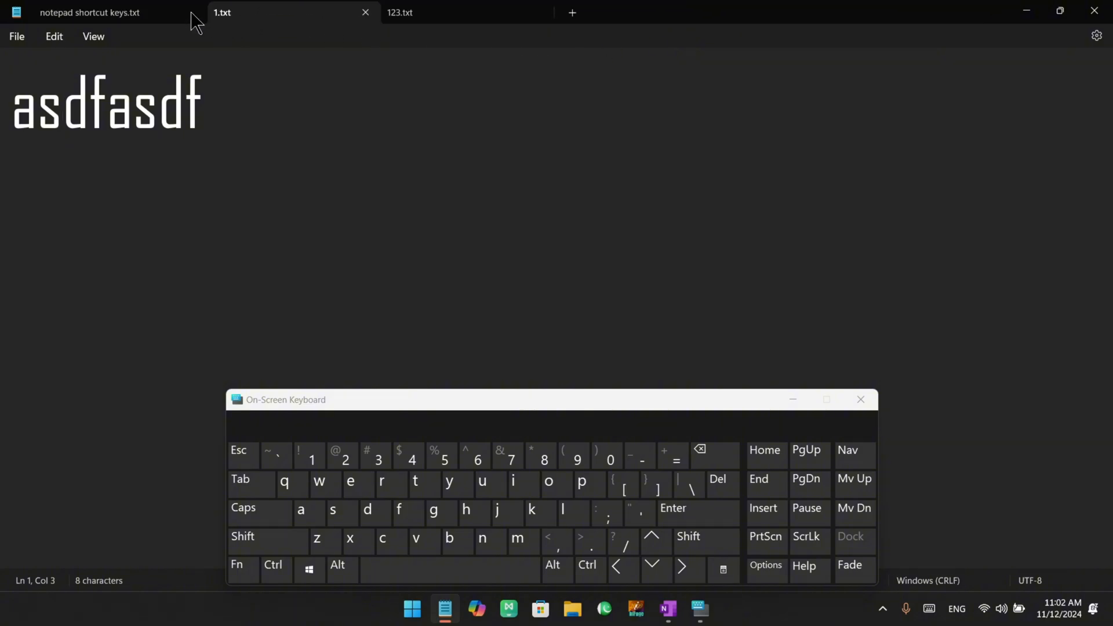
left_click(189, 18)
left_click(192, 12)
left_click(192, 12)
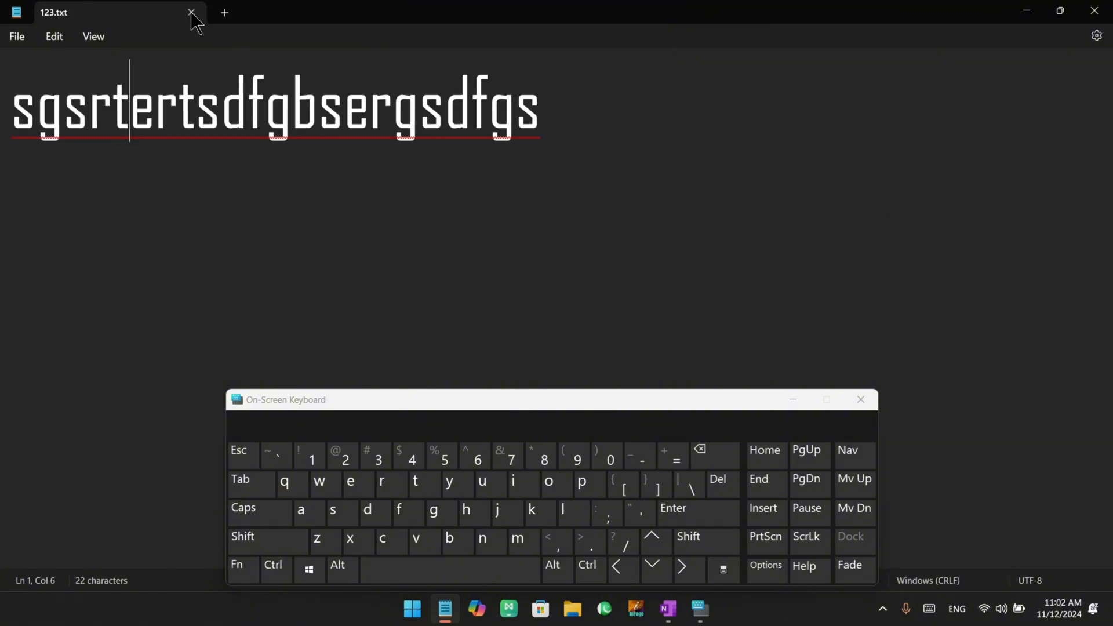
left_click(226, 16)
left_click(192, 13)
- Enter asdfasdfasd in the blank tab, asdfasdfasd in a second new tab and asdfasdfas in a third
type("asdfasdfasd")
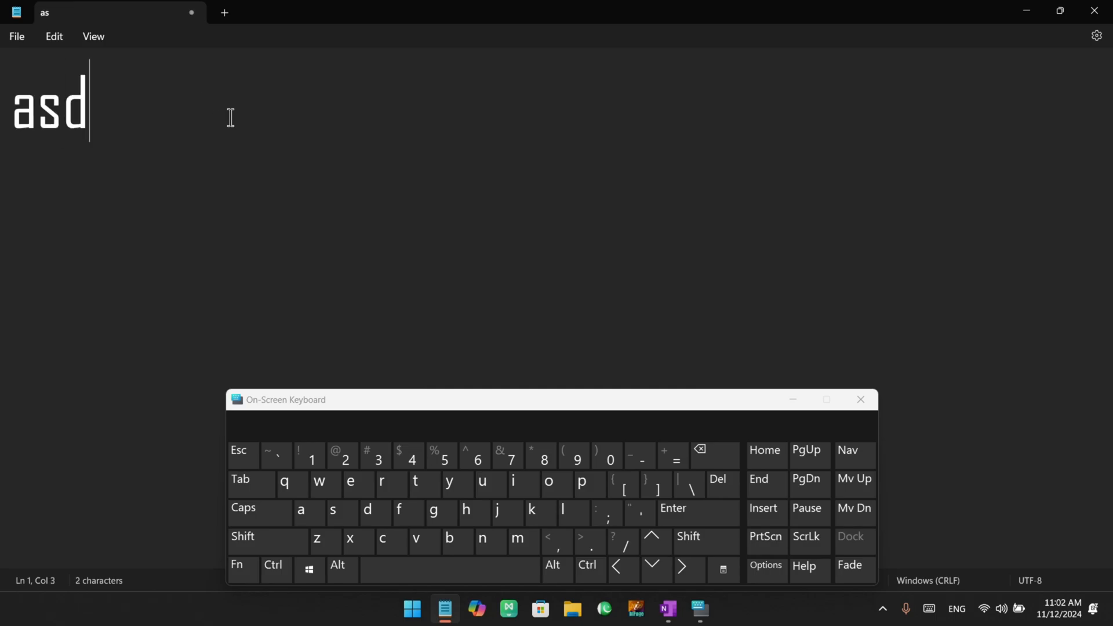
left_click(226, 16)
type("asdfasdfasd")
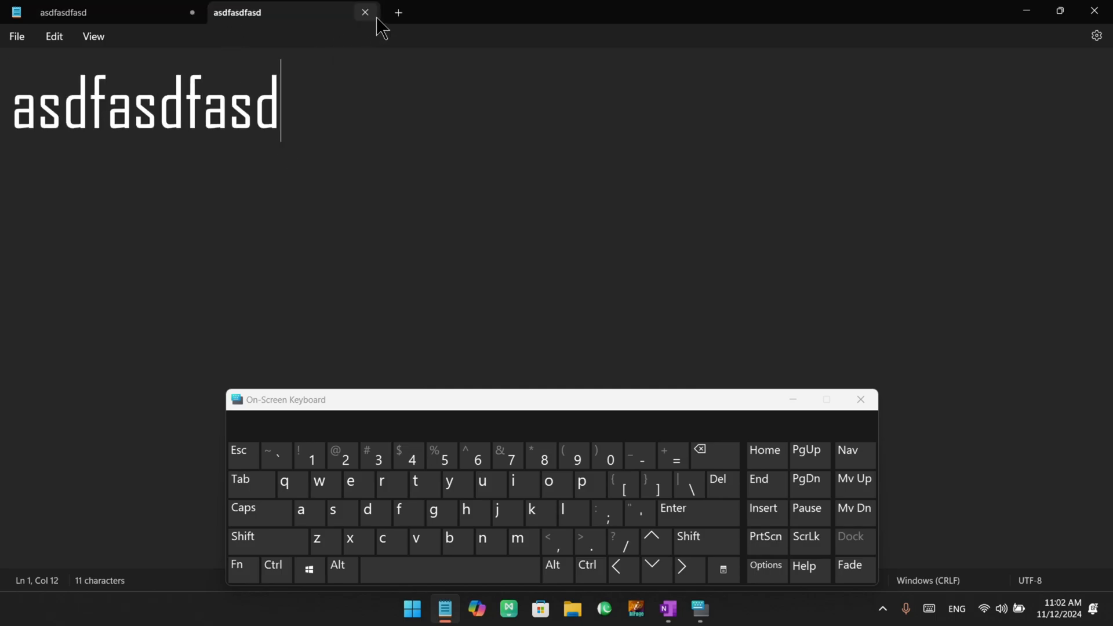
left_click(397, 14)
type("asdfasdfas")
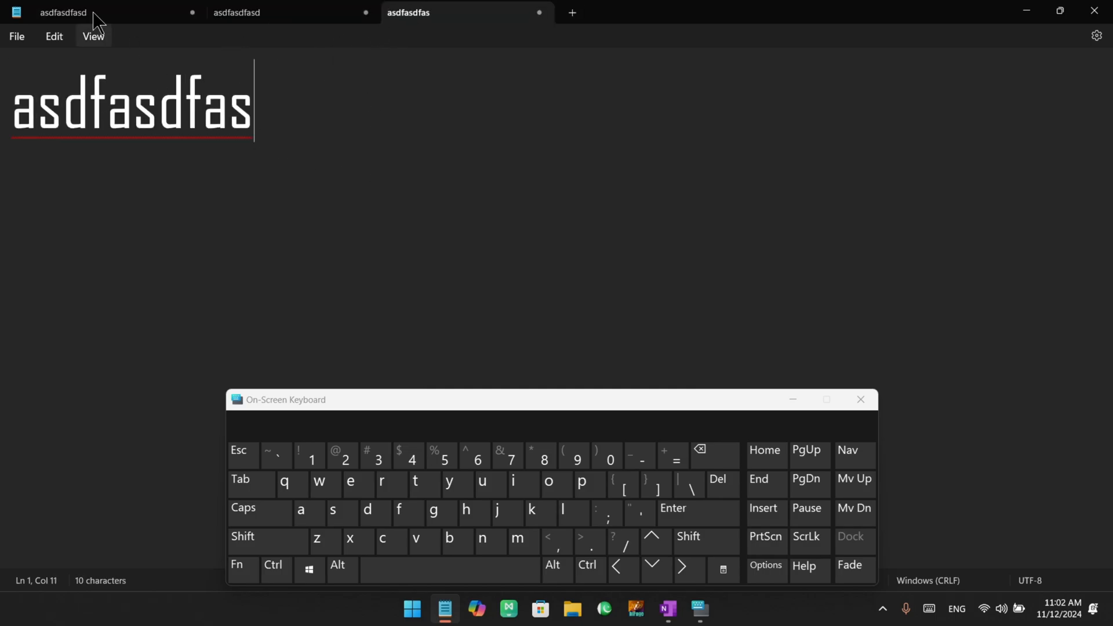
- Invoke Save All from the on-screen keyboard and save the first asdfasdfasd document to the Desktop folder as 2
left_click(273, 566)
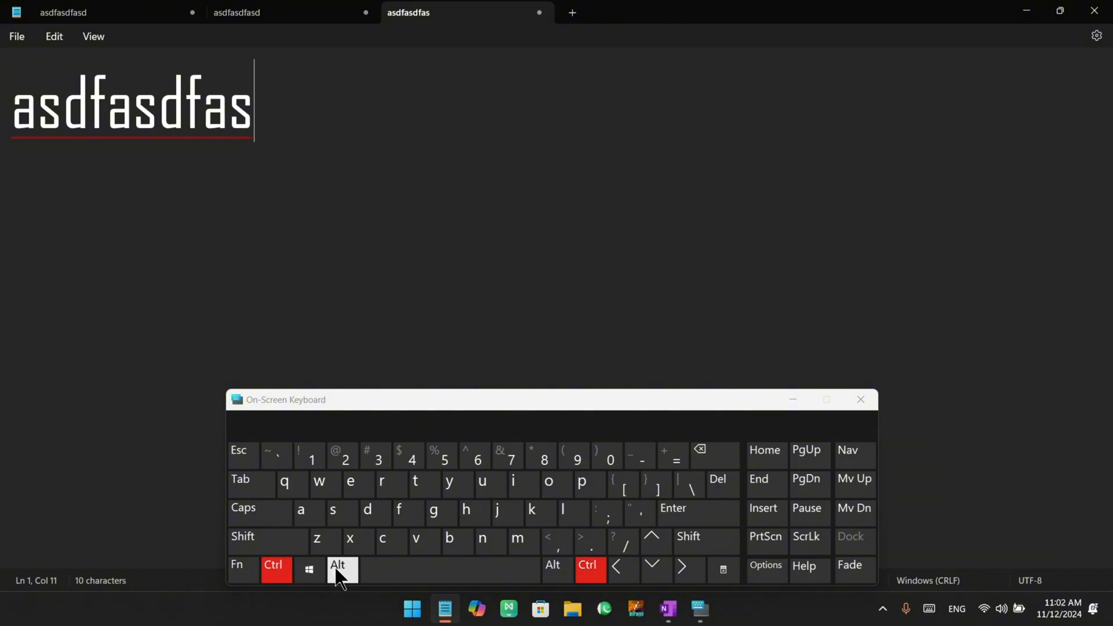
left_click(338, 566)
left_click(335, 516)
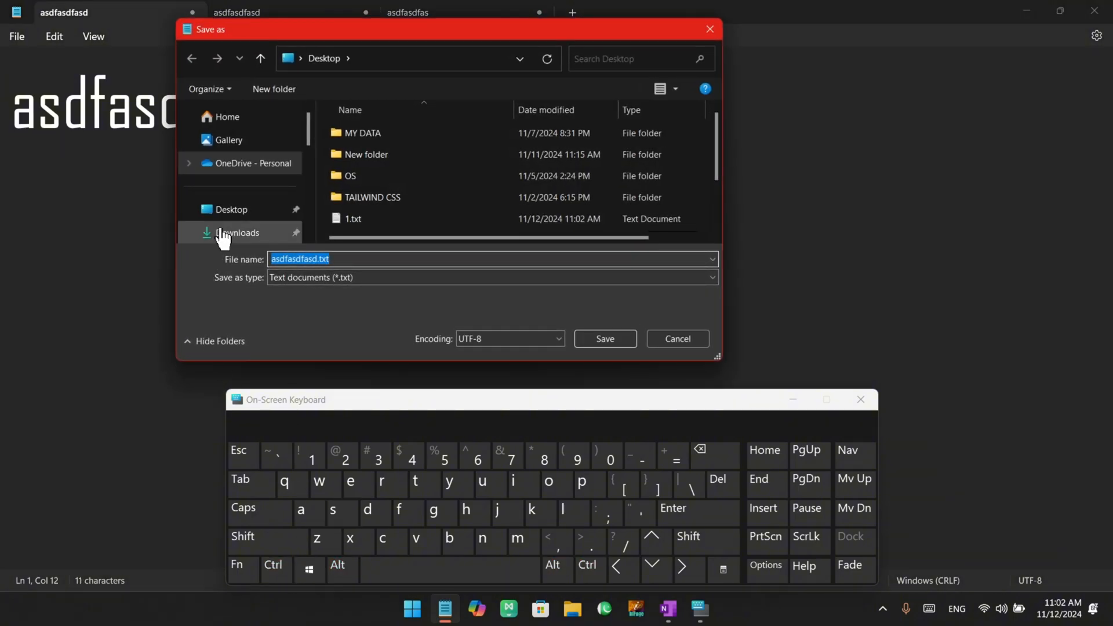
left_click(238, 215)
left_click(353, 253)
type("2")
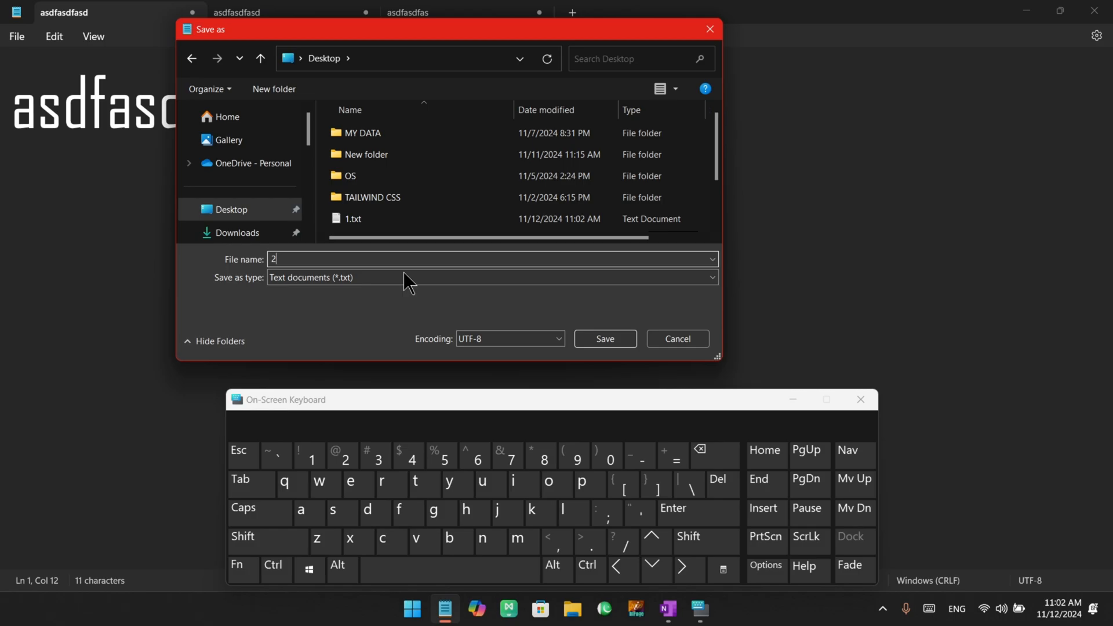
left_click(590, 340)
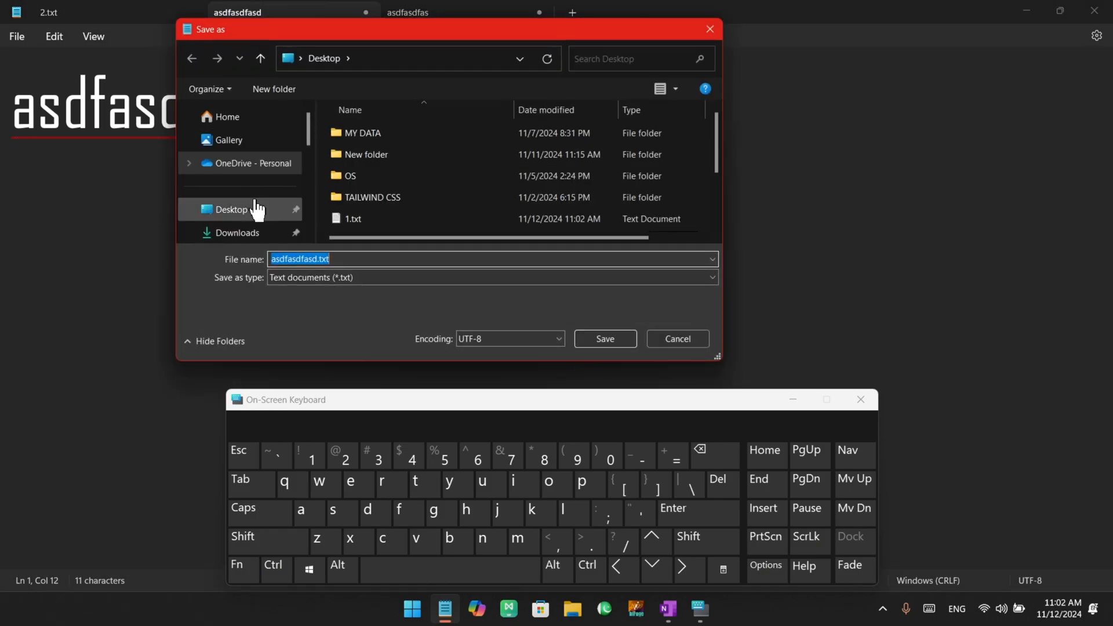
- Save the second asdfasdfasd document and the asdfasdfas document to the Desktop folder as 3 and 4
left_click(255, 211)
left_click(360, 259)
type("3")
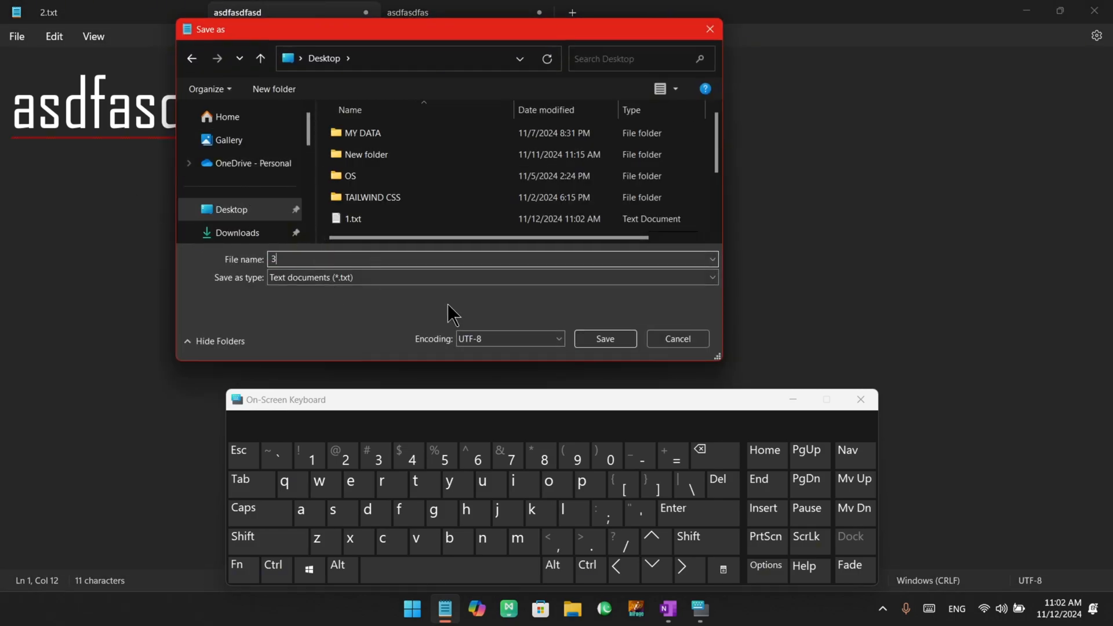
left_click(607, 333)
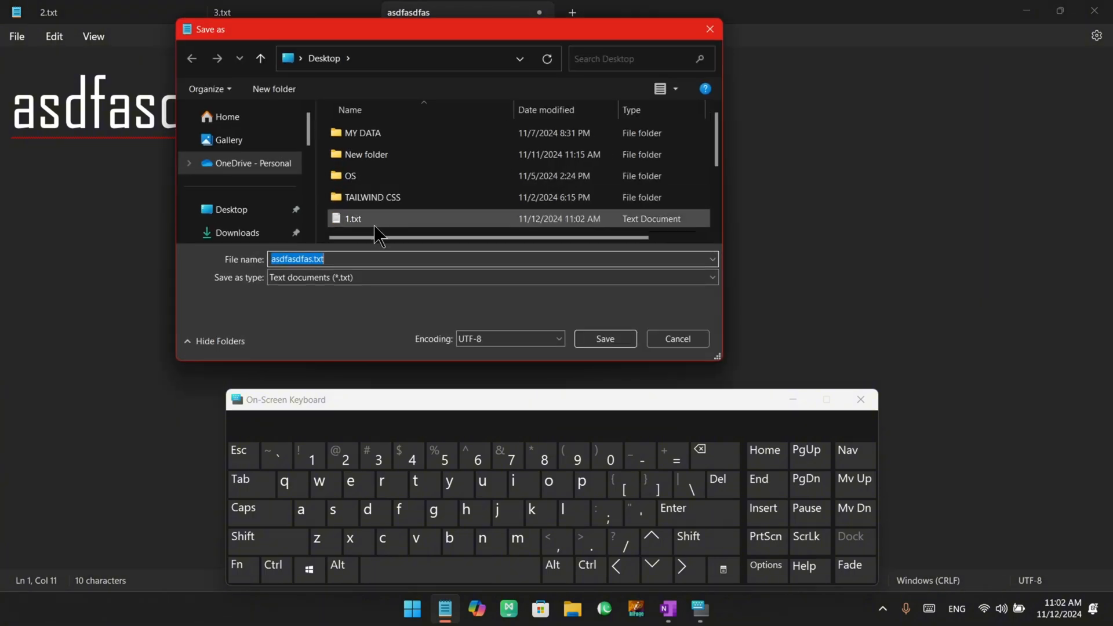
type("4")
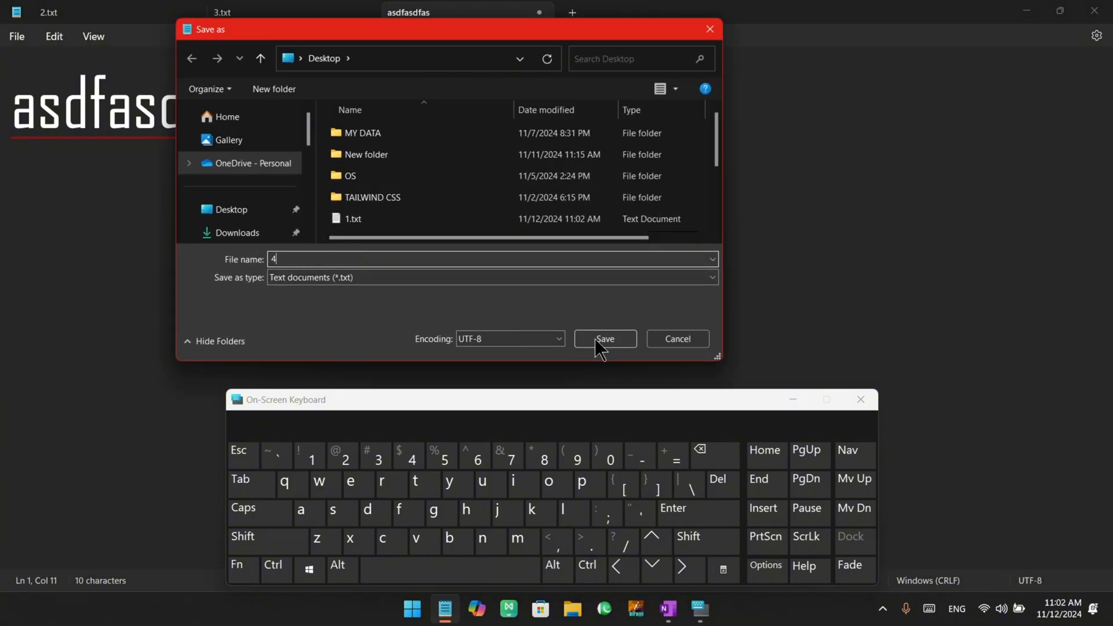
left_click(597, 339)
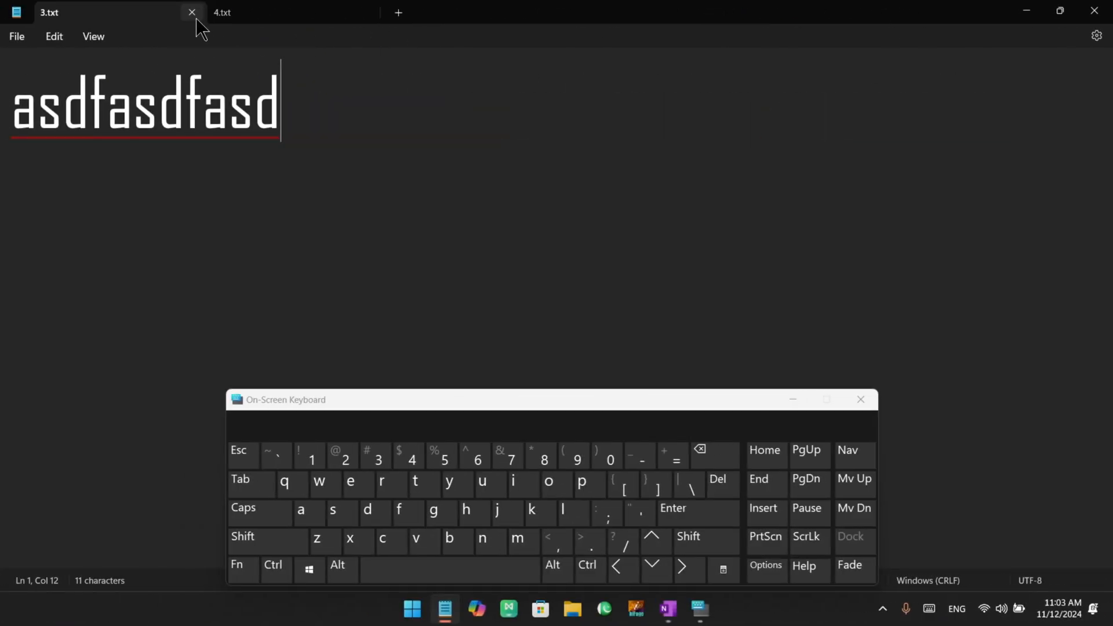
- Replace the 3.txt tab with a blank one and open notepad shortcut keys.txt from the Desktop folder using the on-screen keyboard
left_click(192, 13)
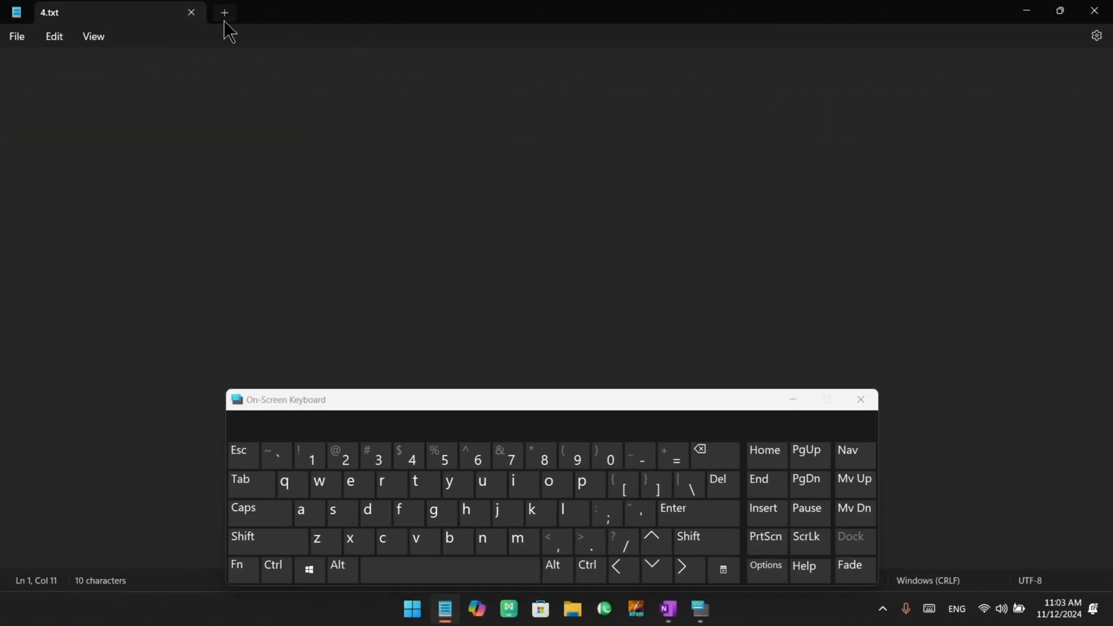
left_click(224, 20)
left_click(276, 569)
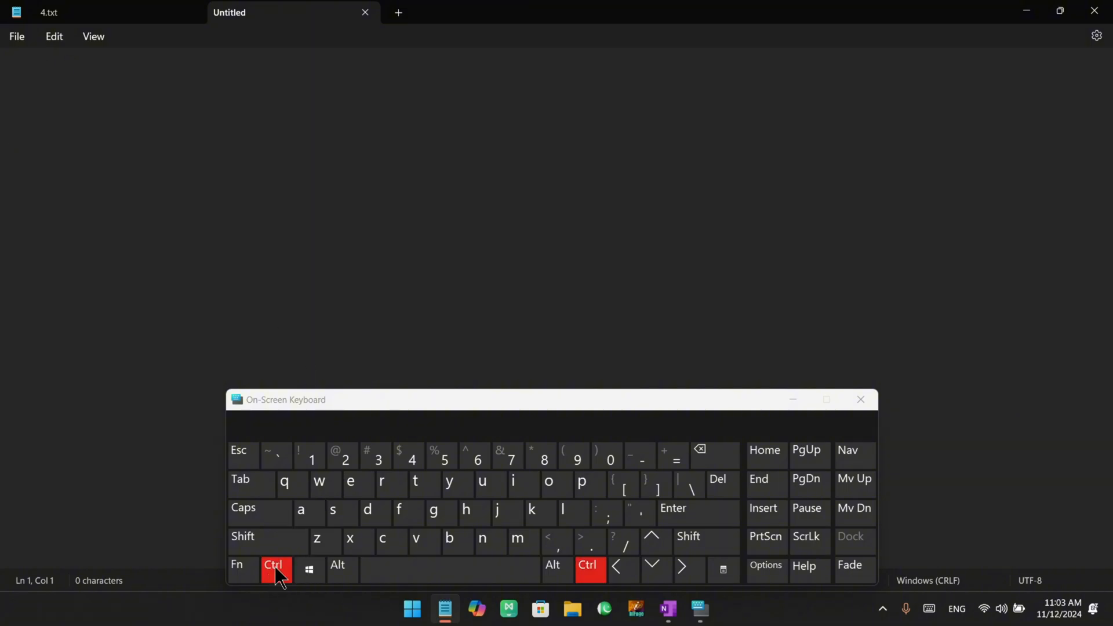
left_click(551, 486)
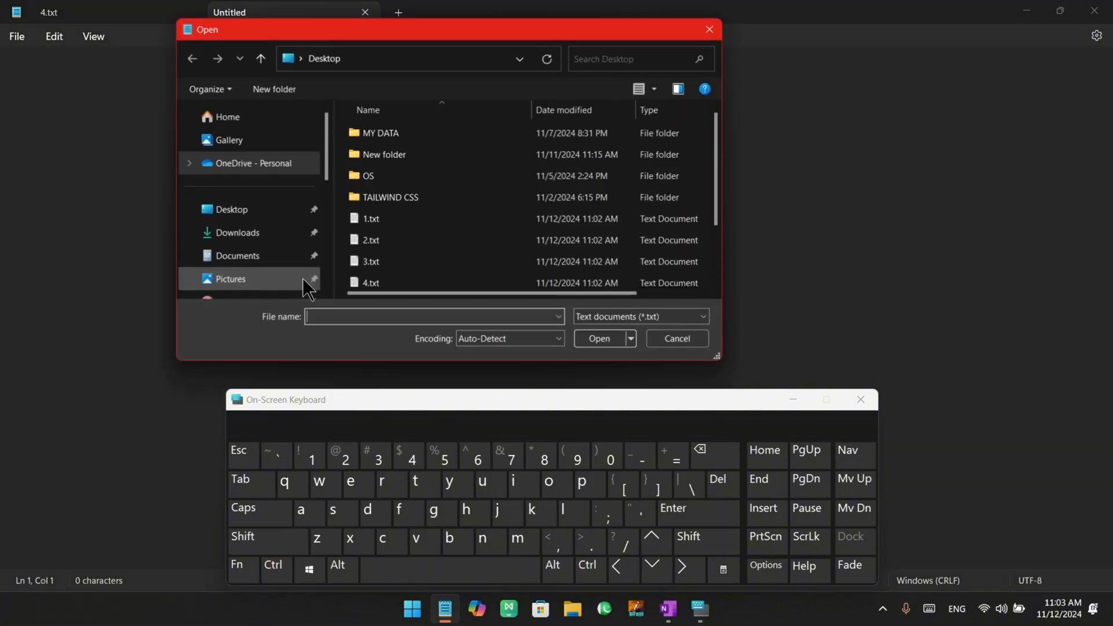
left_click(255, 233)
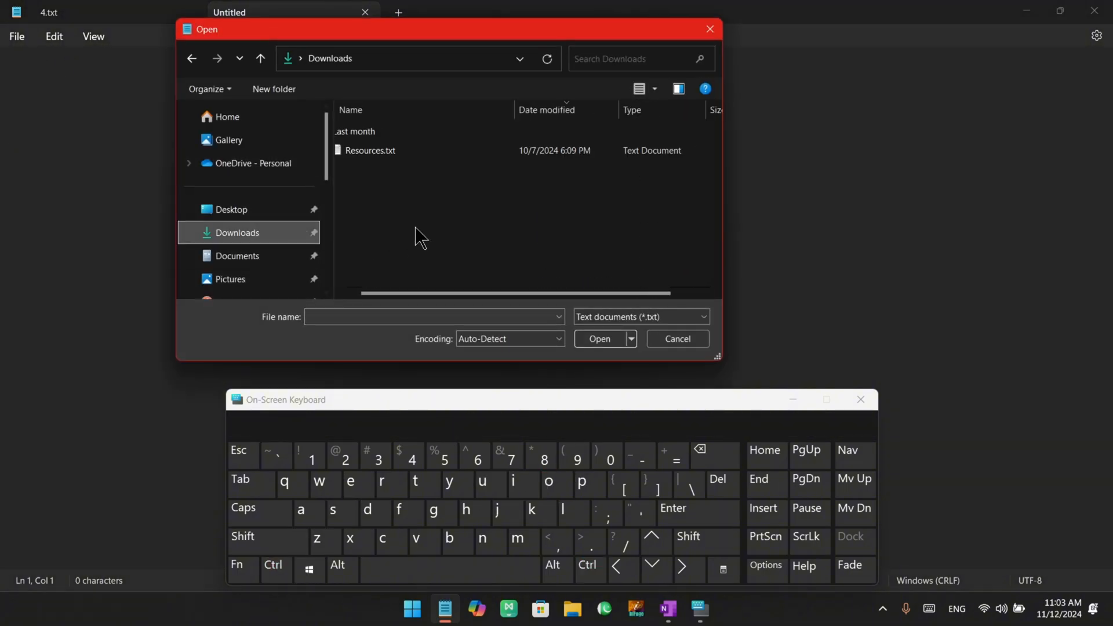
left_click(262, 213)
left_click(408, 278)
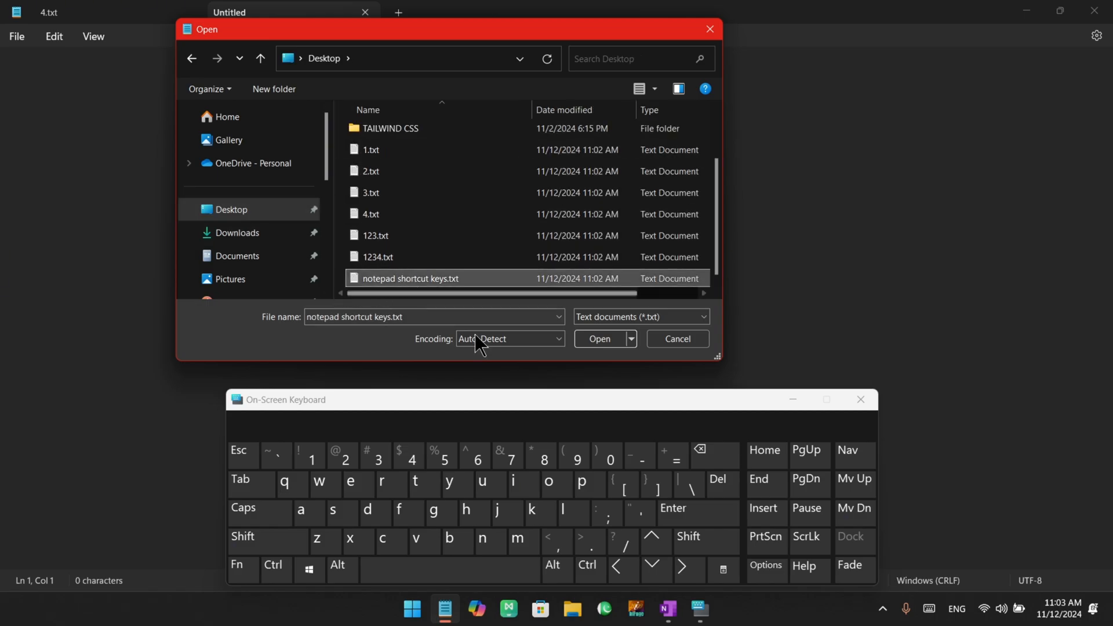
left_click(600, 338)
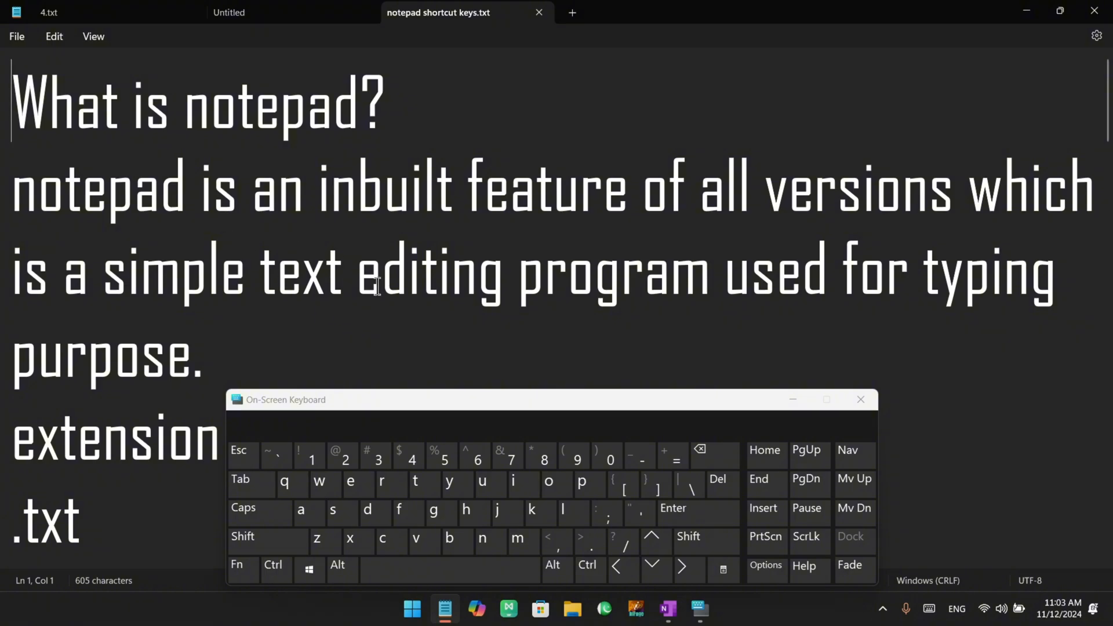
- Bring up the print dialog from the on-screen keyboard, review its printer, orientation and copies options, and close it without printing
left_click(276, 569)
left_click(585, 483)
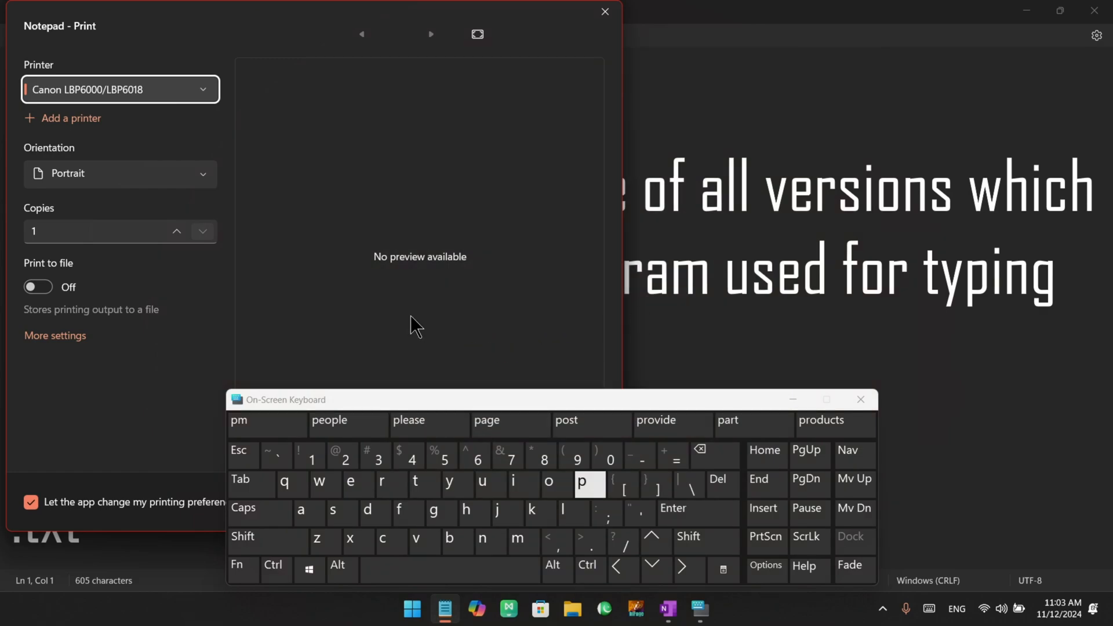
left_click(71, 238)
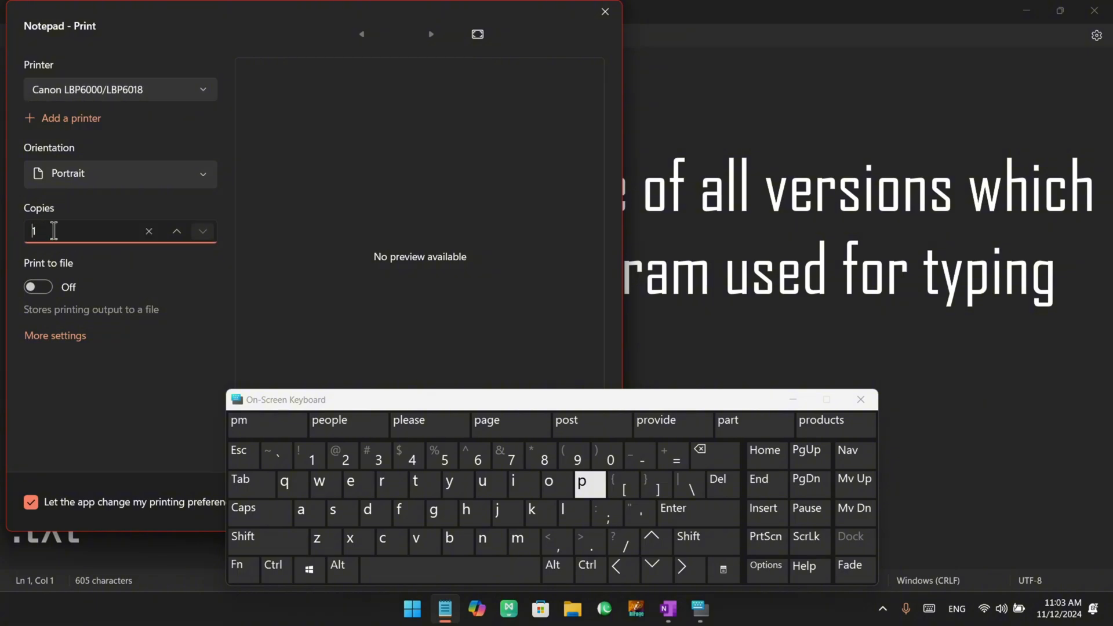
left_click(145, 93)
left_click(276, 124)
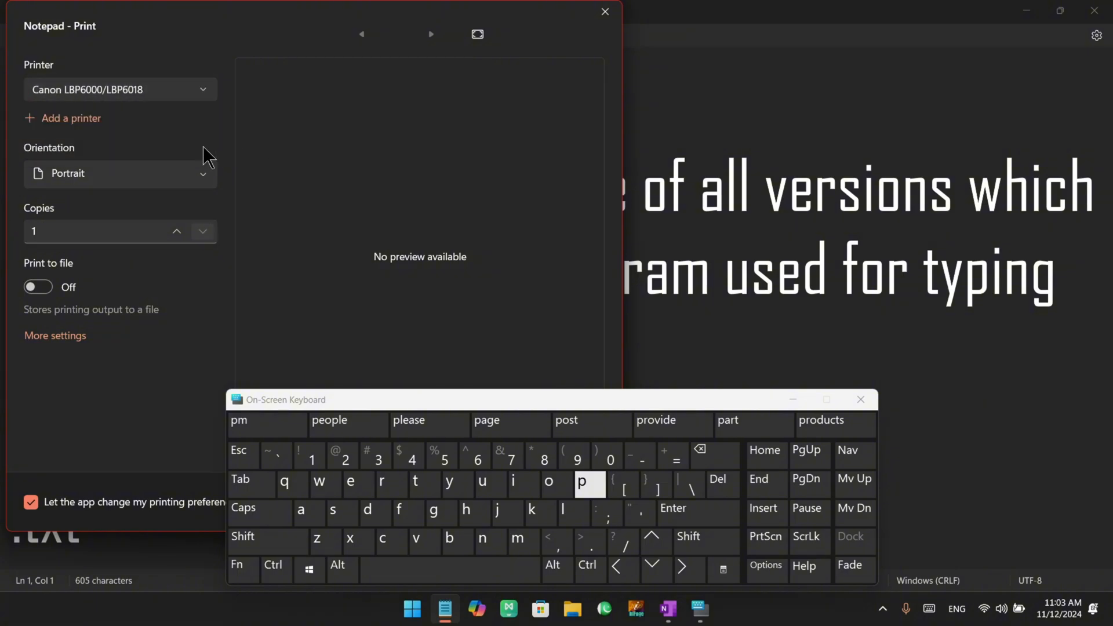
left_click(144, 183)
left_click(327, 180)
left_click_drag(506, 407, 521, 181)
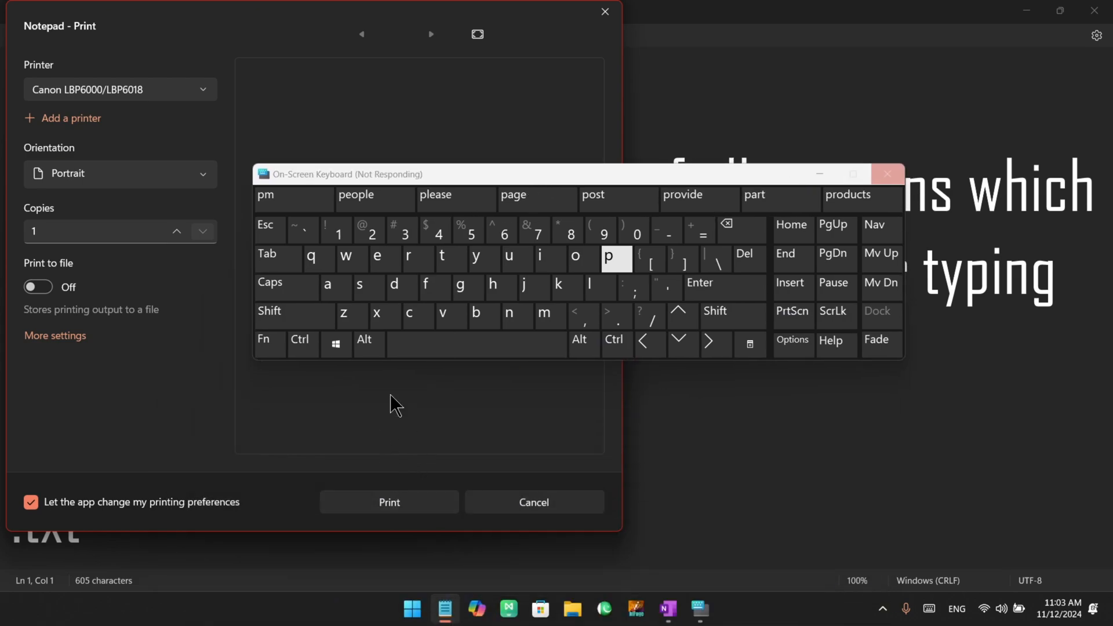
left_click_drag(443, 181, 447, 179)
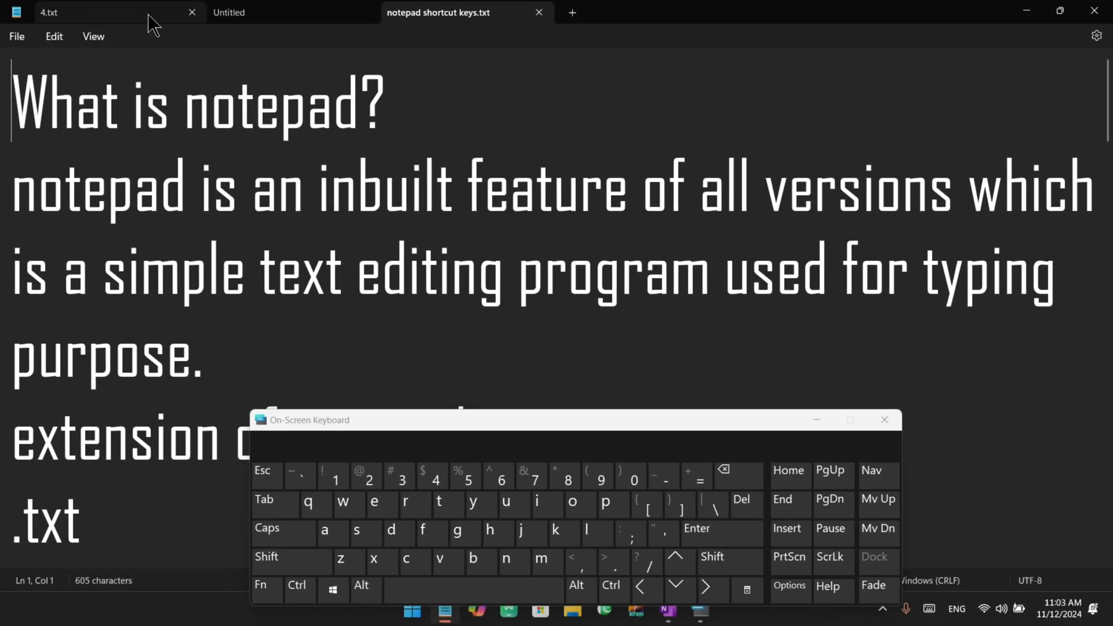
- Close the Untitled tab and the notepad shortcut keys.txt tab with the on-screen keyboard, leaving 4.txt open
left_click(149, 17)
left_click(253, 14)
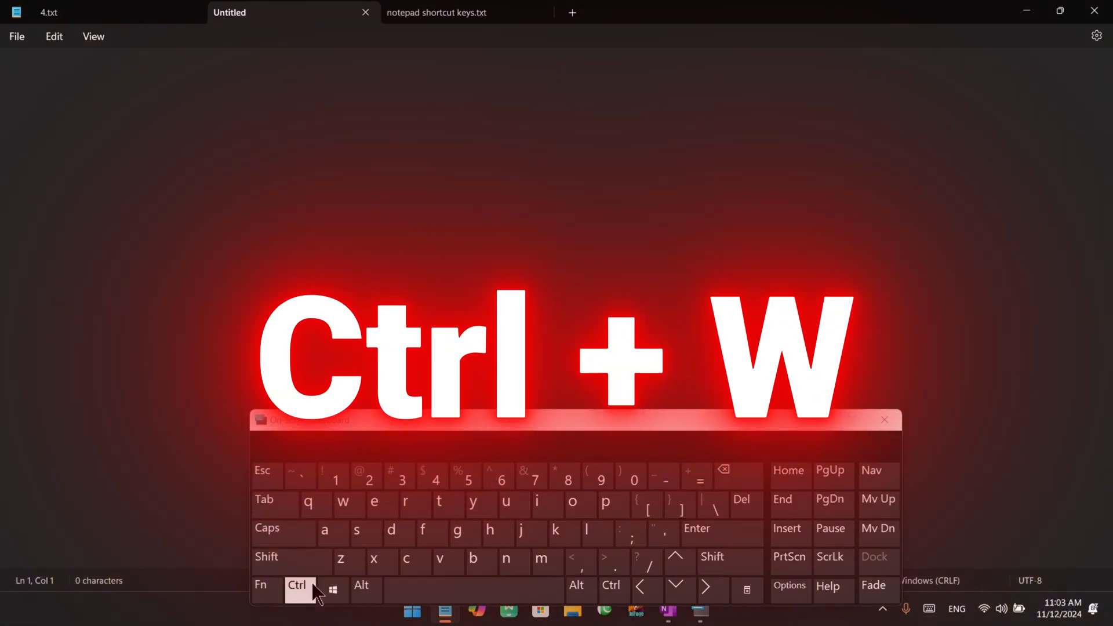
left_click(298, 586)
left_click(343, 504)
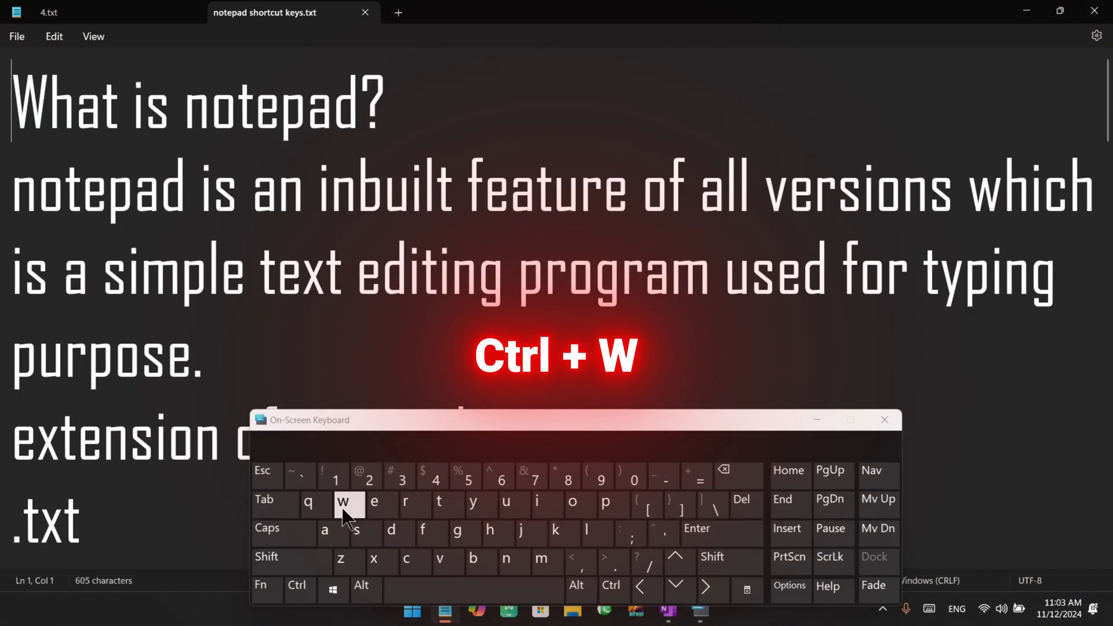
left_click(298, 586)
left_click(344, 503)
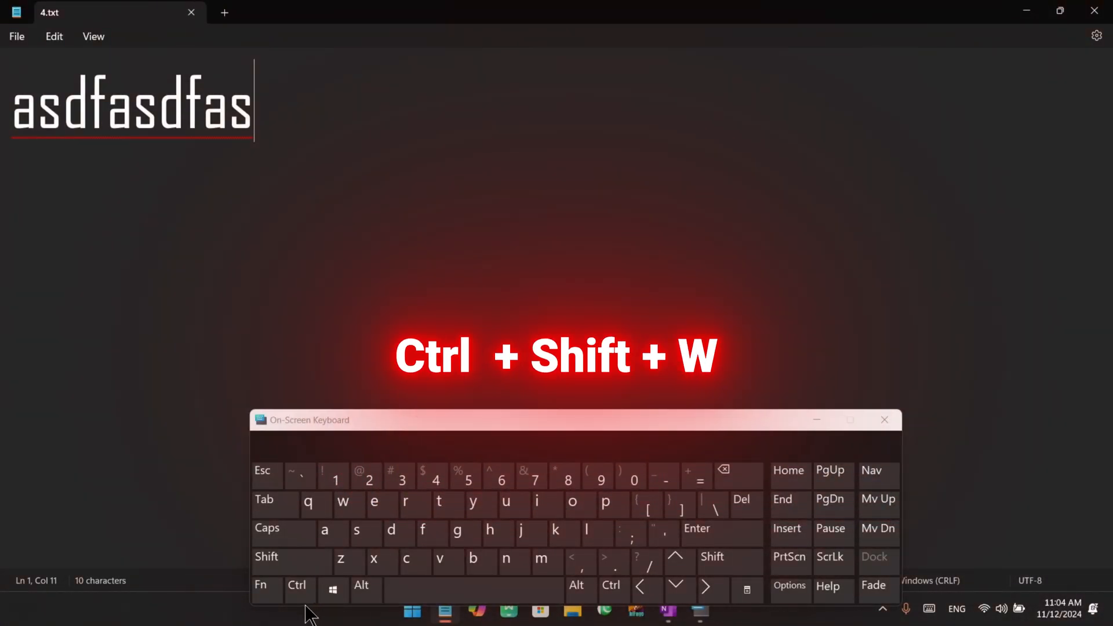
- Invoke Close Window from the on-screen keyboard while 4.txt is the only open tab
left_click(299, 585)
left_click(294, 562)
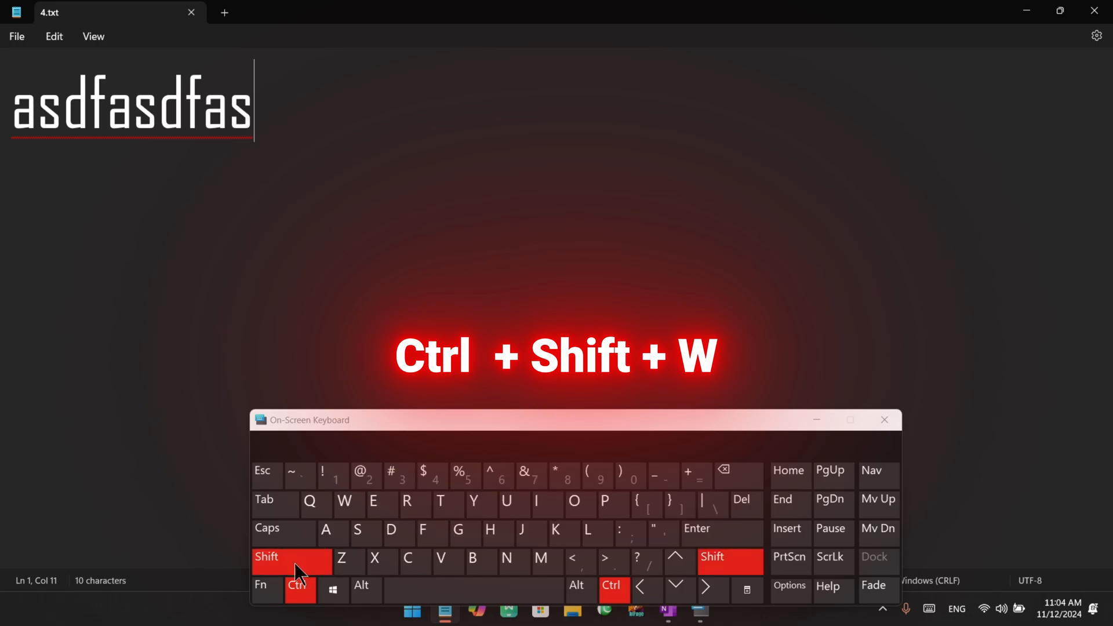
left_click(344, 500)
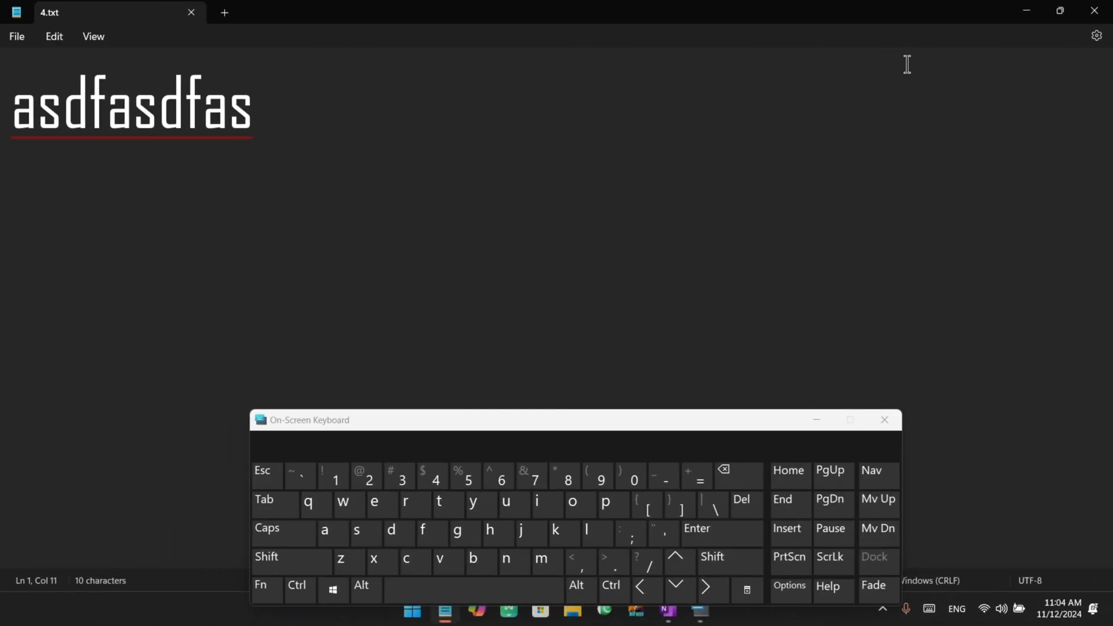
- Add two blank tabs beside 4.txt and close the whole window with the on-screen keyboard
left_click(225, 13)
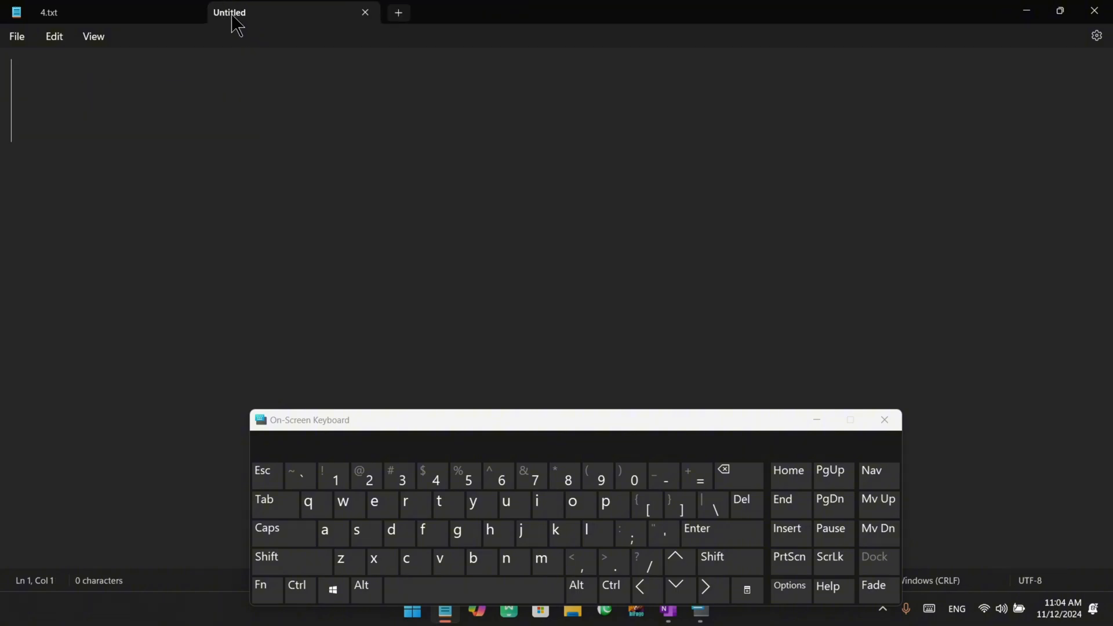
left_click(399, 13)
left_click(300, 587)
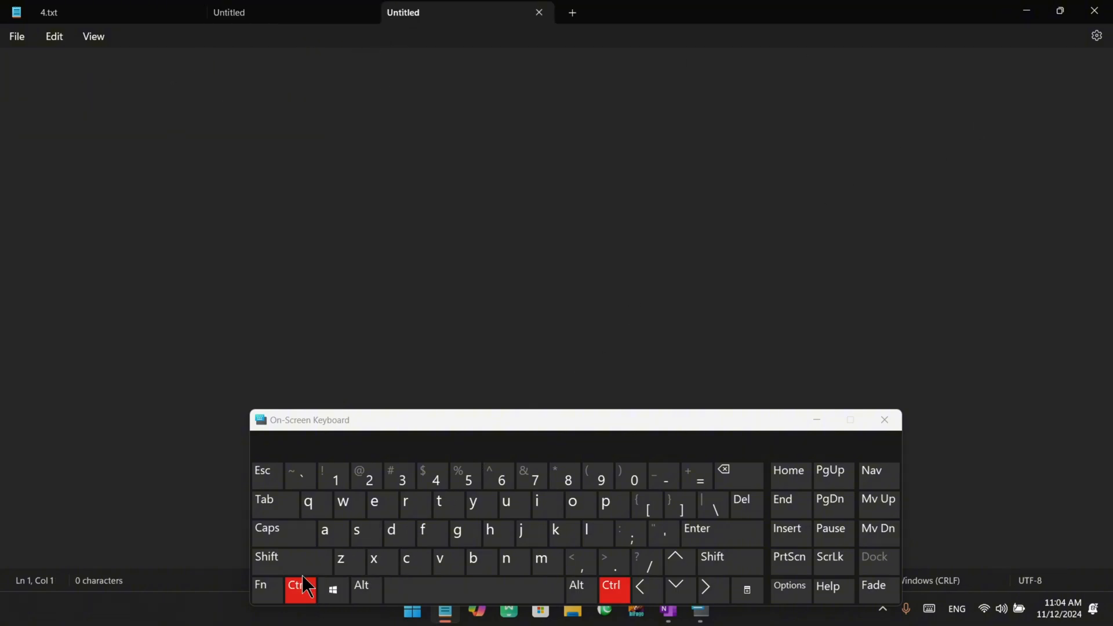
left_click(316, 561)
left_click(346, 503)
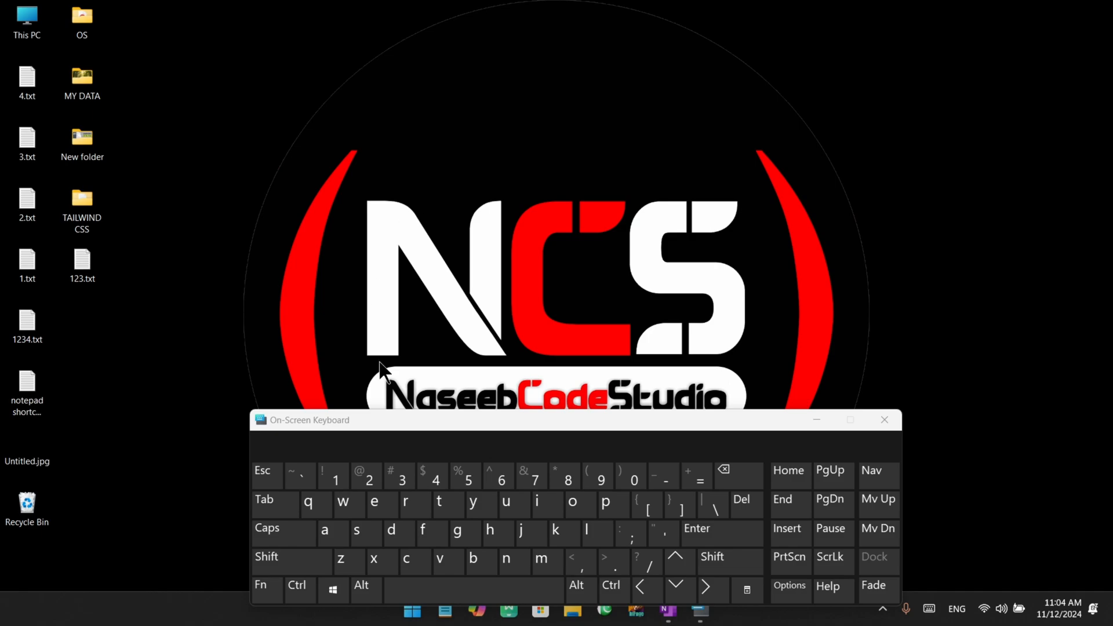
- Reopen Notepad maximized and close only the middle Untitled tab with the on-screen keyboard
left_click(444, 615)
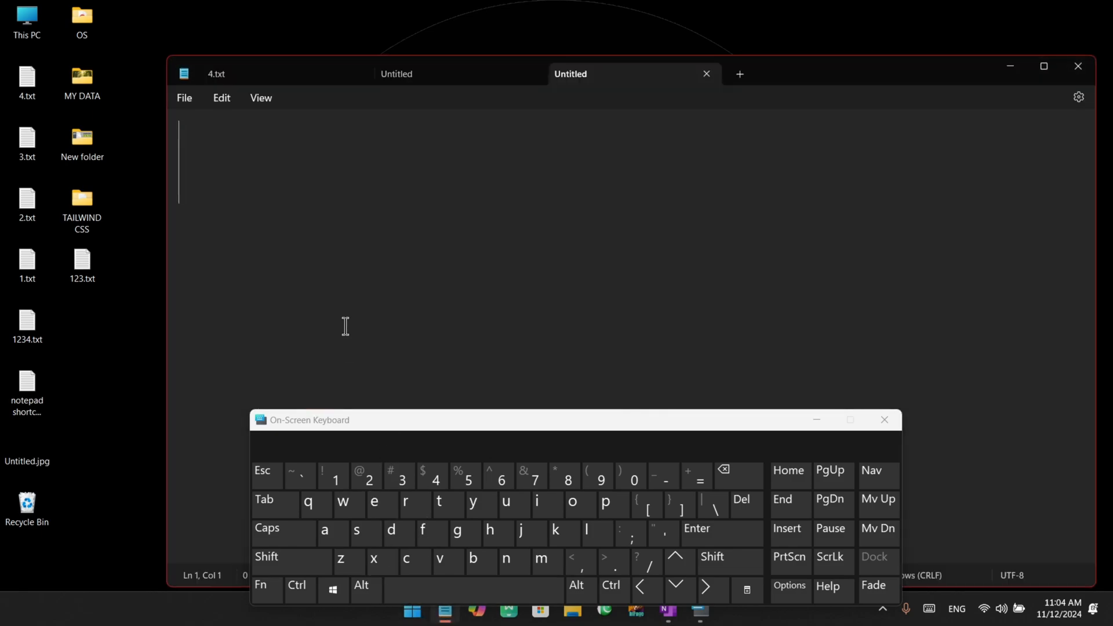
double_click(814, 84)
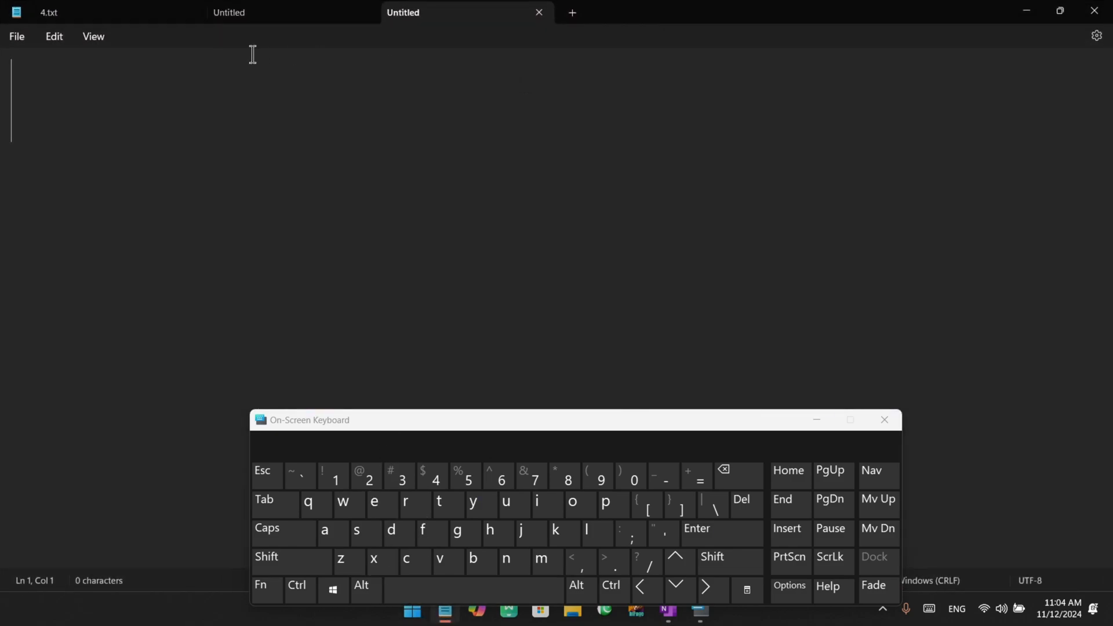
left_click(258, 18)
left_click(297, 588)
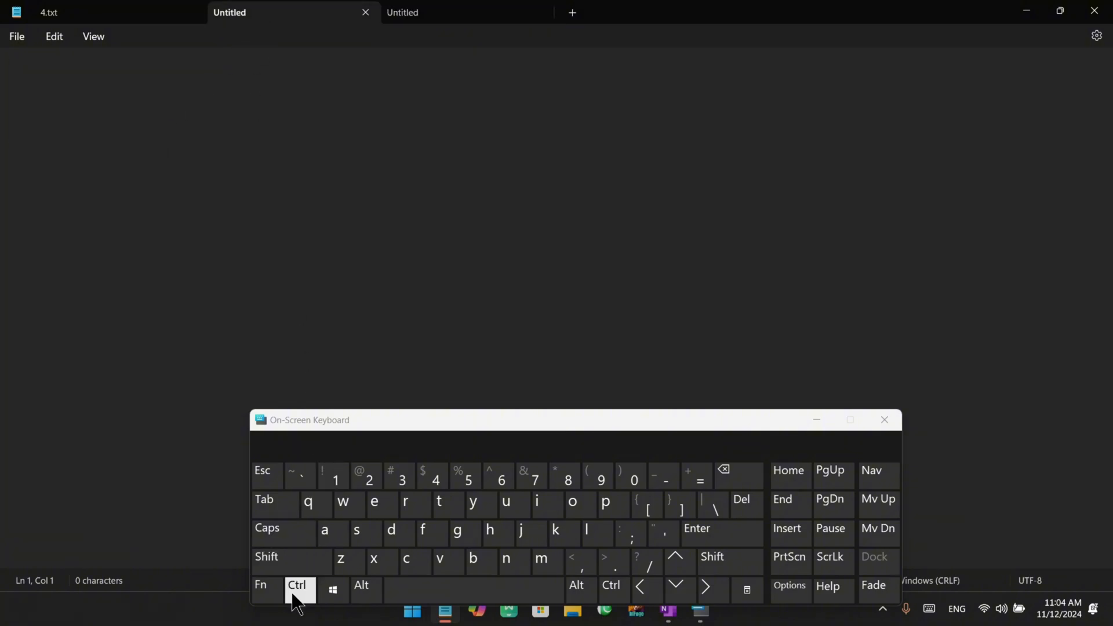
left_click(343, 502)
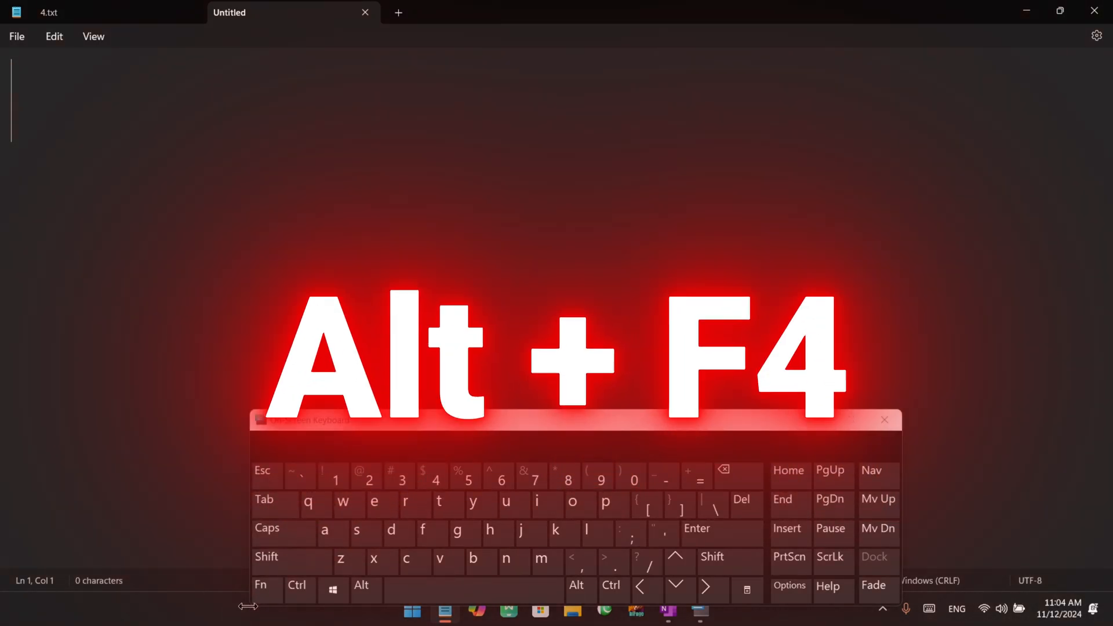
- Exit Notepad completely by invoking the Exit command from the on-screen keyboard
left_click(266, 589)
left_click(366, 589)
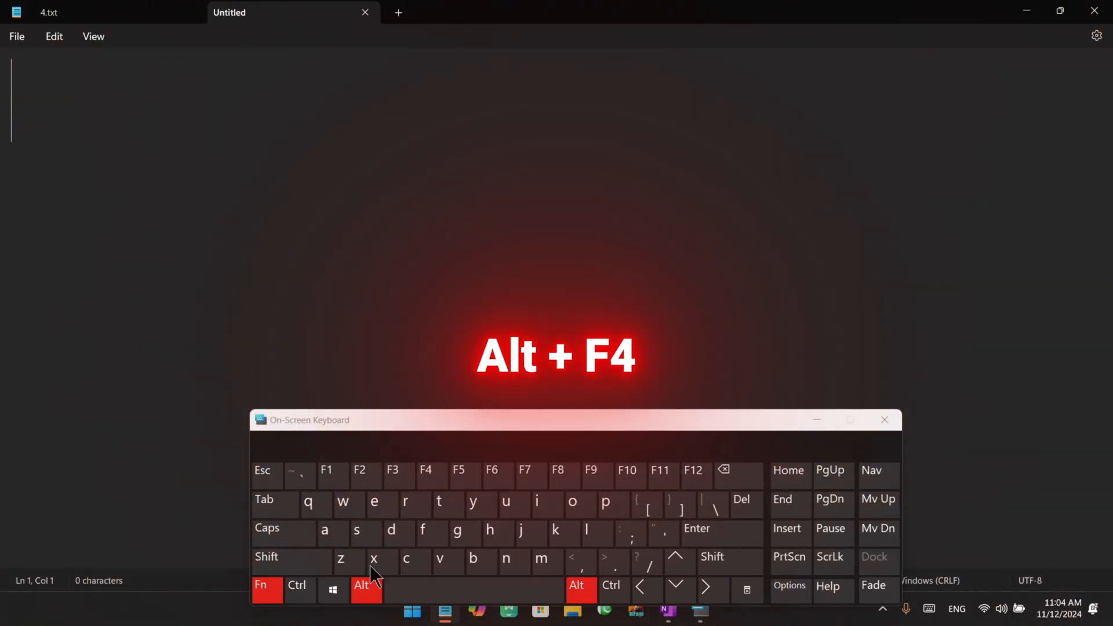
left_click(428, 471)
left_click_drag(264, 68, 834, 346)
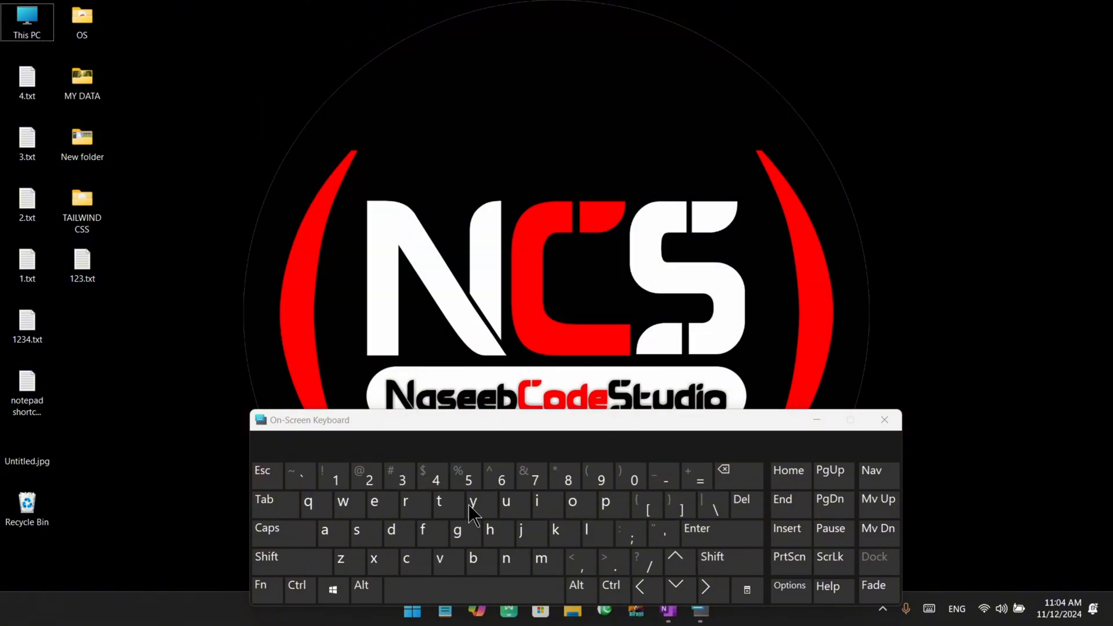
- Reopen Notepad and select all of the text in the 4.txt document
left_click(445, 610)
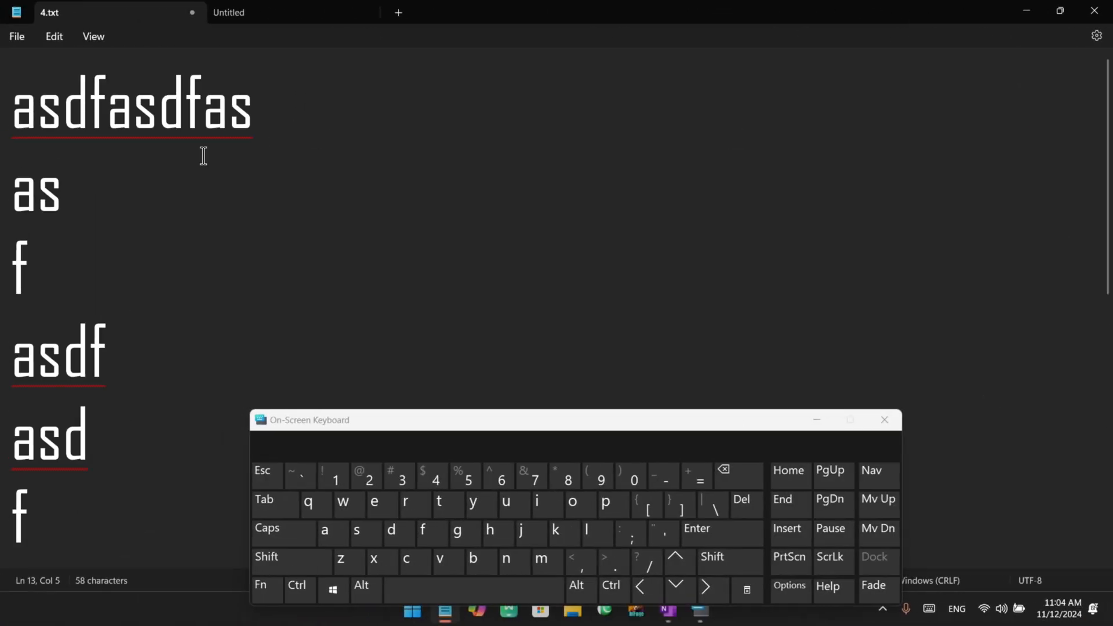
left_click_drag(40, 116, 192, 405)
left_click(157, 371)
left_click_drag(15, 106, 100, 429)
key("ctrl+a")
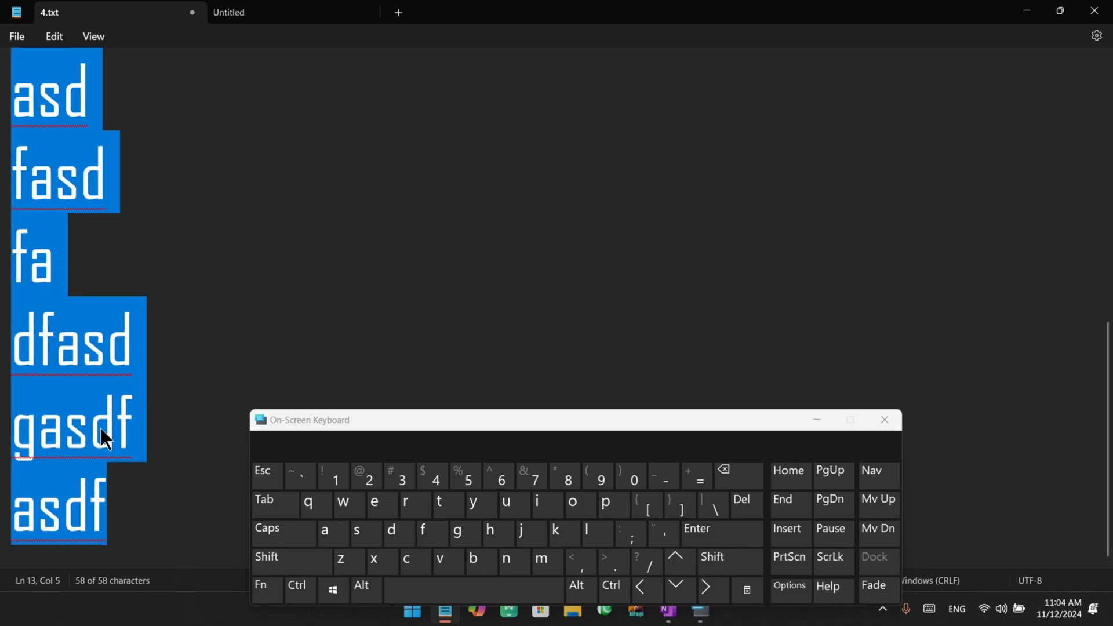
- Delete all the selected text in 4.txt and undo the deletion with the on-screen keyboard
key("BackSpace")
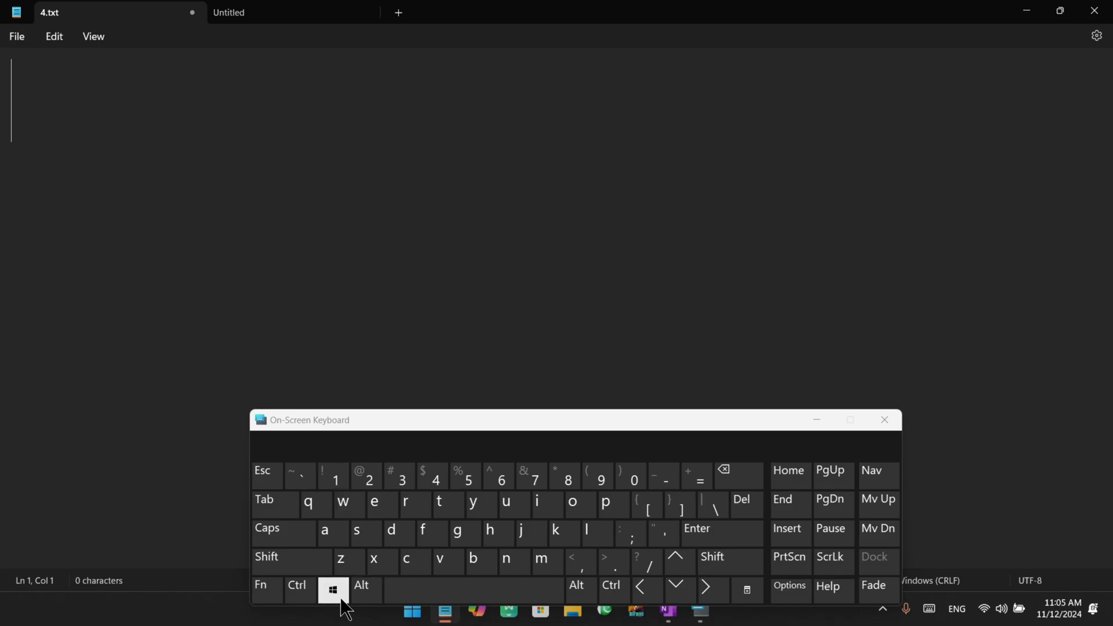
left_click(301, 589)
left_click(343, 561)
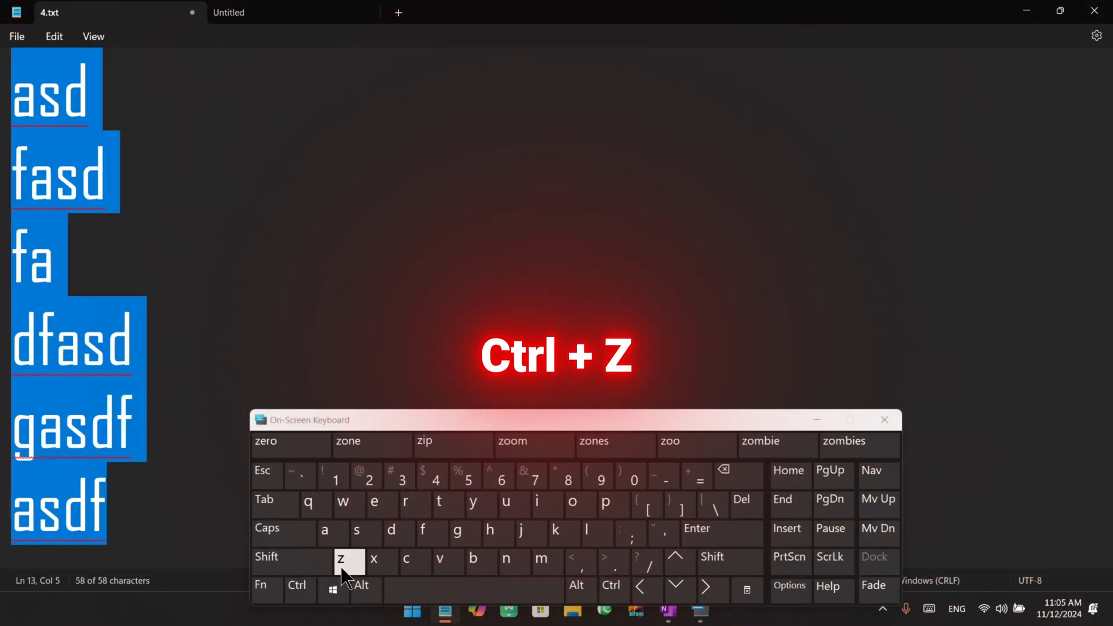
left_click(145, 485)
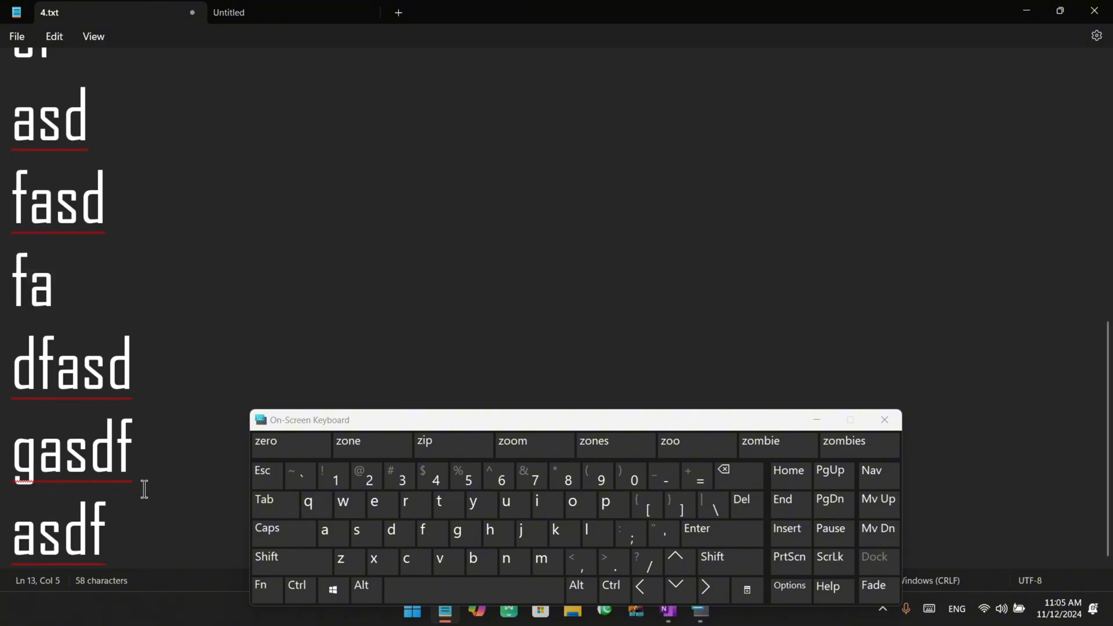
scroll(151, 499, "up", 3)
scroll(151, 499, "down", 3)
- Redo the text deletion in 4.txt and undo it once more with the on-screen keyboard
left_click(312, 597)
left_click(473, 502)
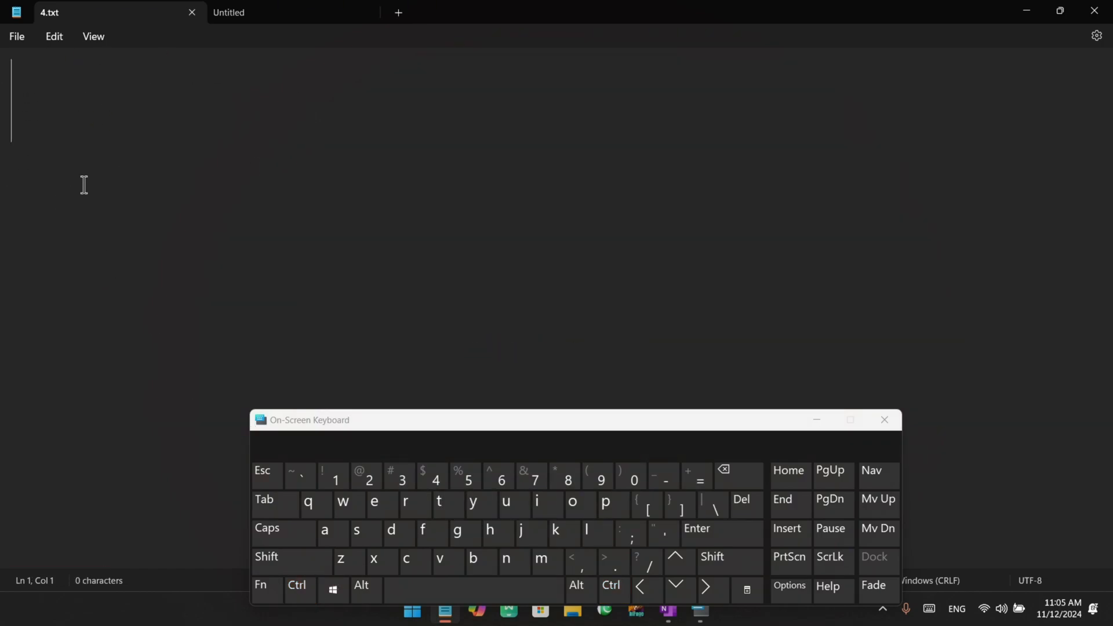
left_click(296, 586)
left_click(341, 562)
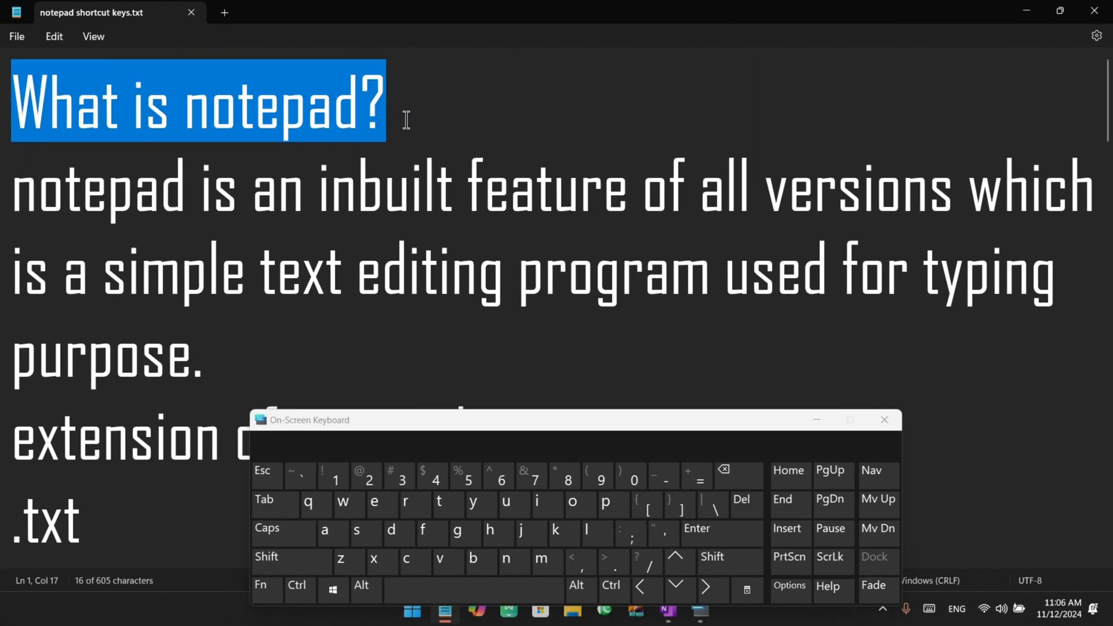
- Cut the "What is notepad?" heading and its definition paragraph from notepad shortcut keys.txt with the on-screen keyboard
left_click_drag(406, 120, 1, 99)
scroll(175, 346, "down", 1)
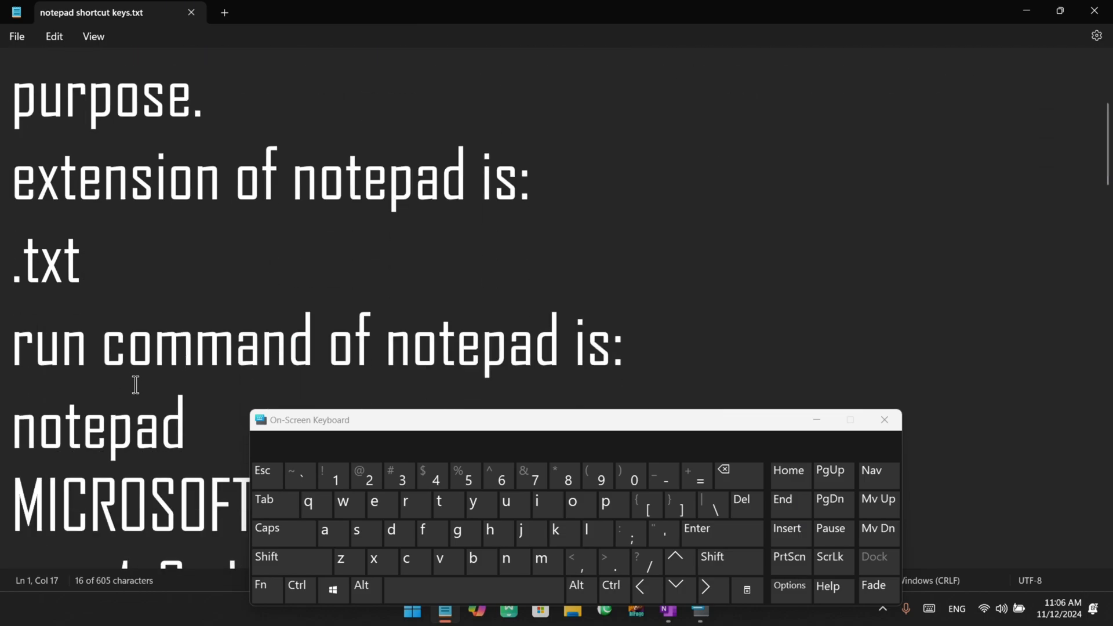
scroll(136, 384, "up", 1)
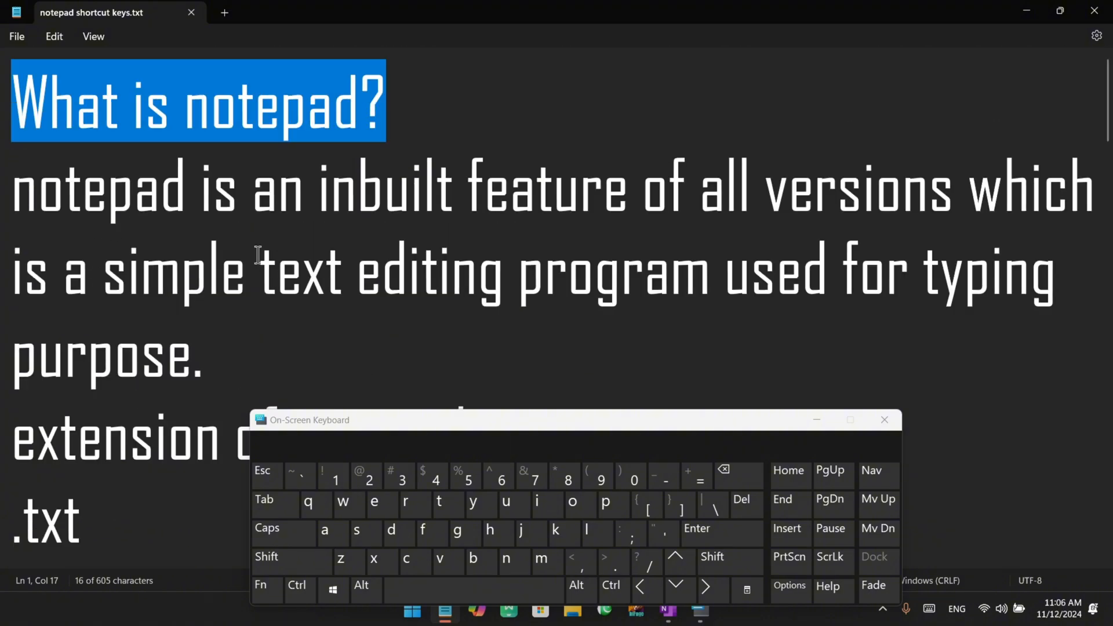
left_click(422, 130)
left_click_drag(203, 357, 12, 116)
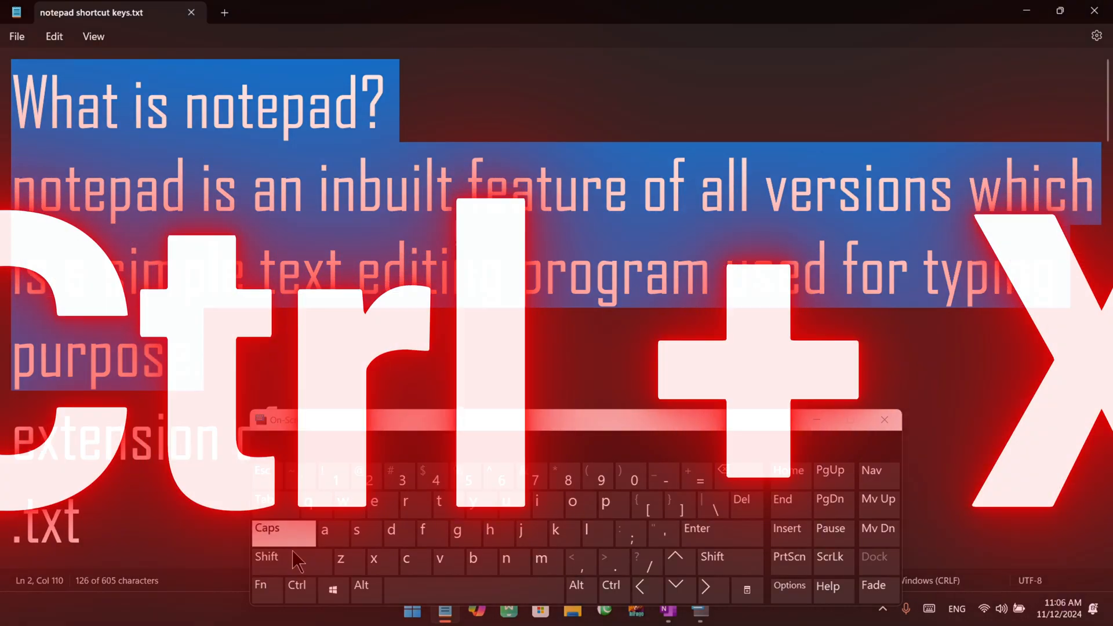
left_click(298, 587)
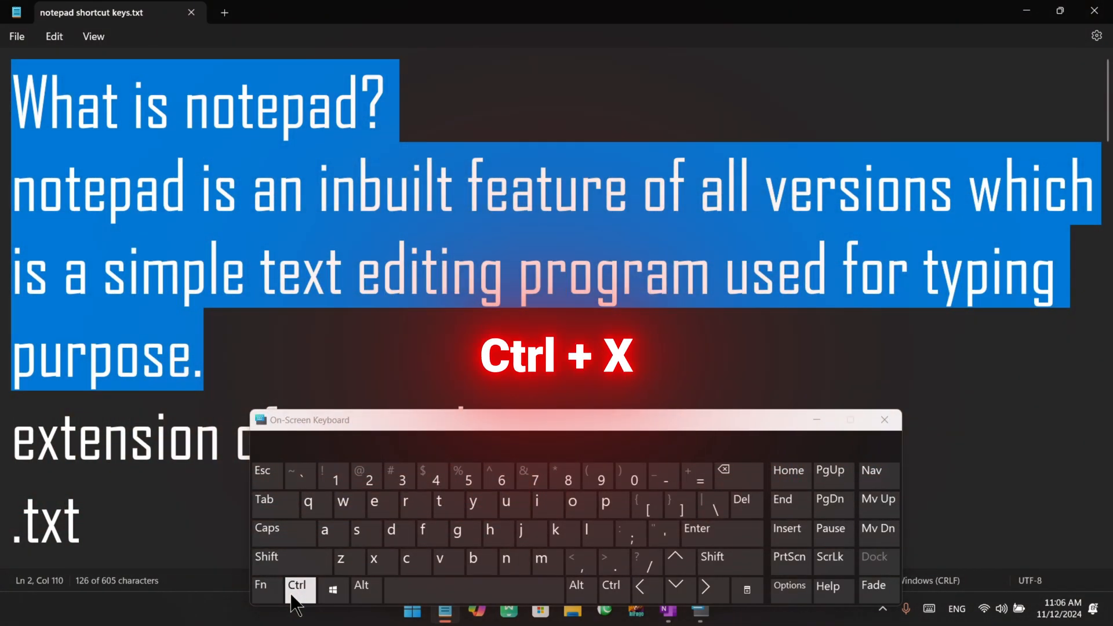
left_click(374, 560)
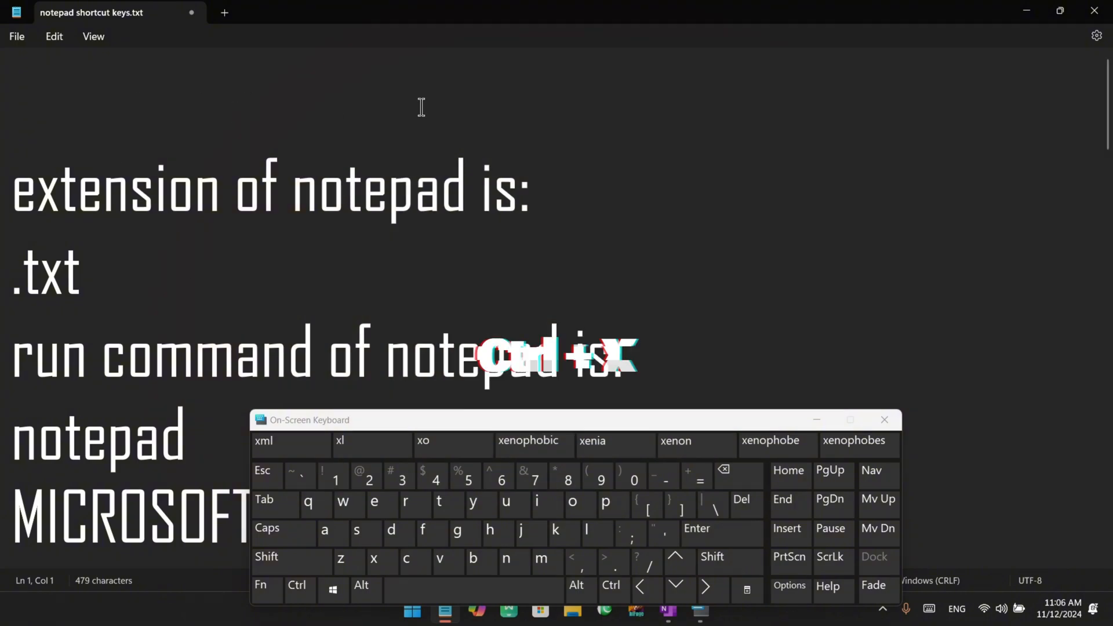
- Paste the cut passage on a new line between "notepad" and the MICROSOFT NOTEPAD heading
scroll(149, 232, "down", 1)
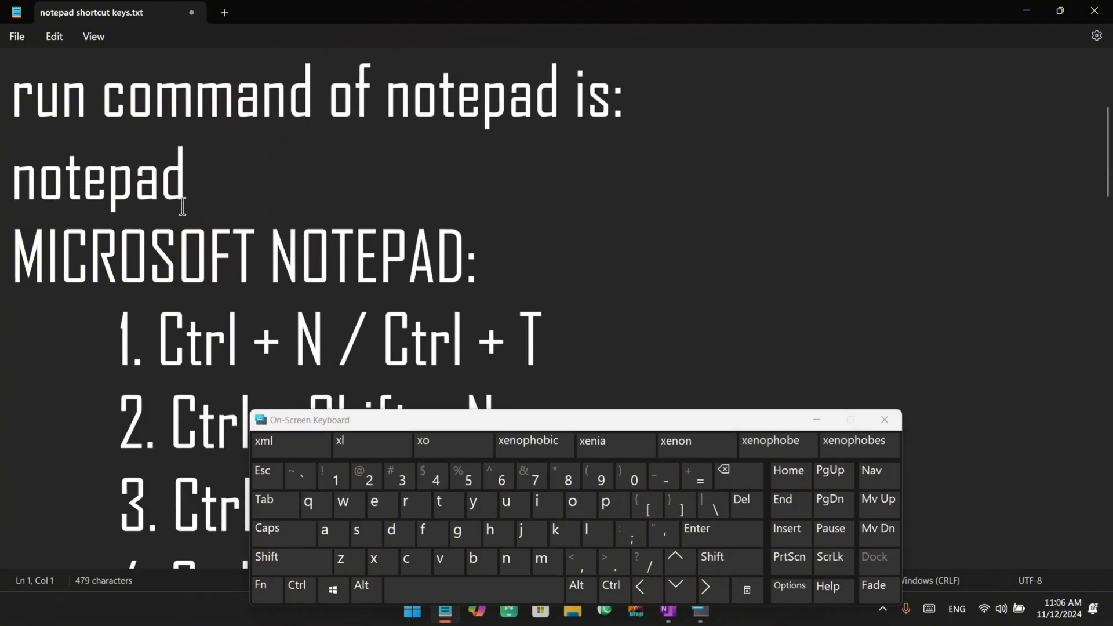
left_click(188, 173)
left_click(705, 533)
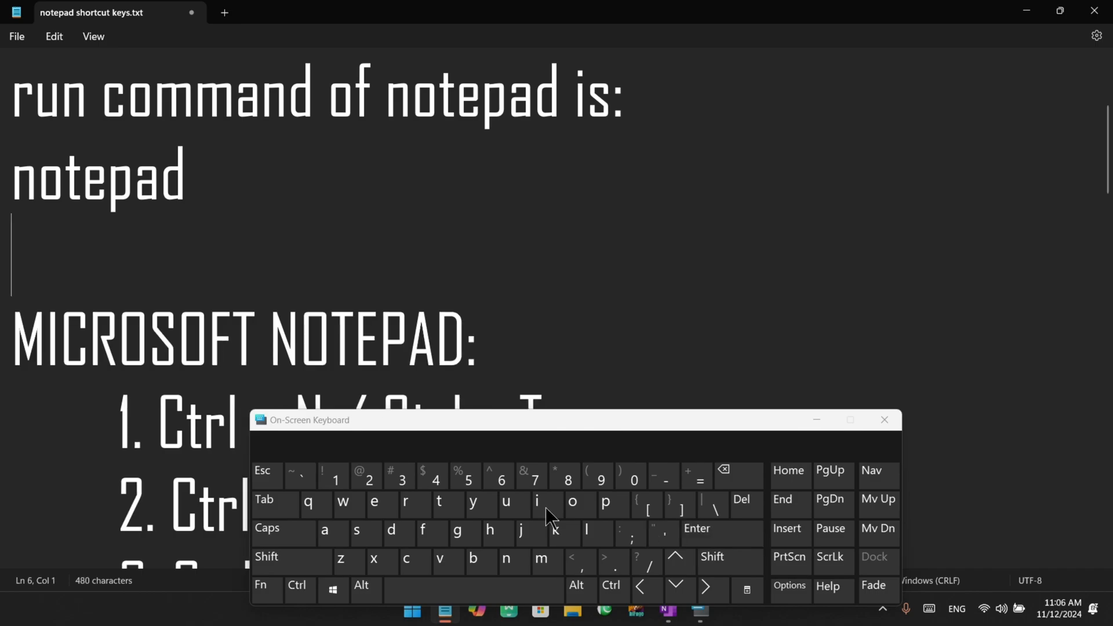
left_click(299, 588)
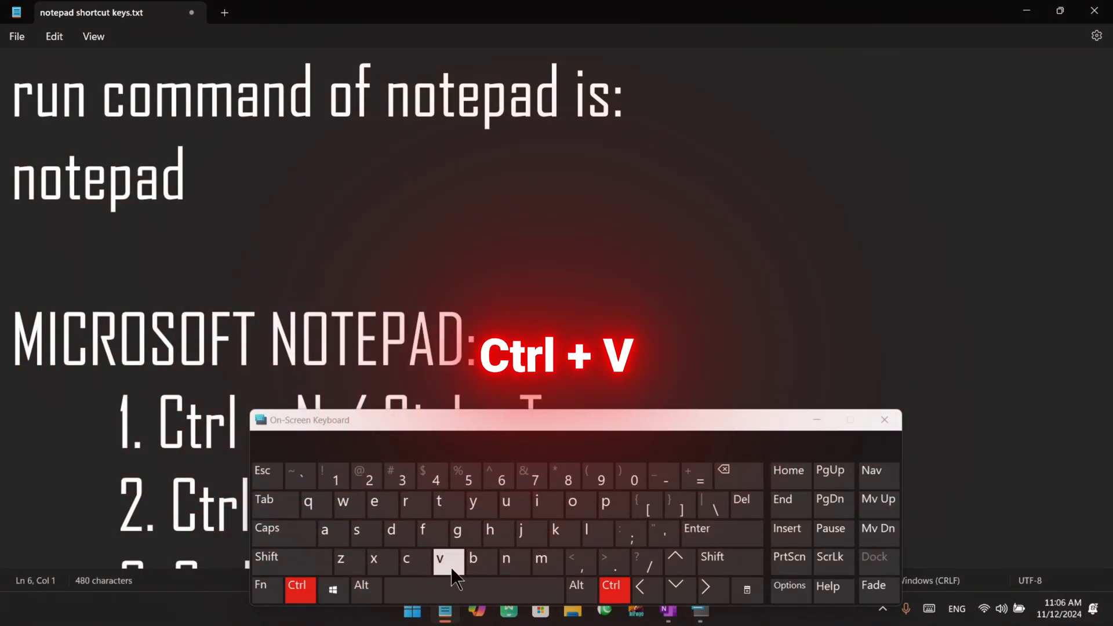
left_click(443, 560)
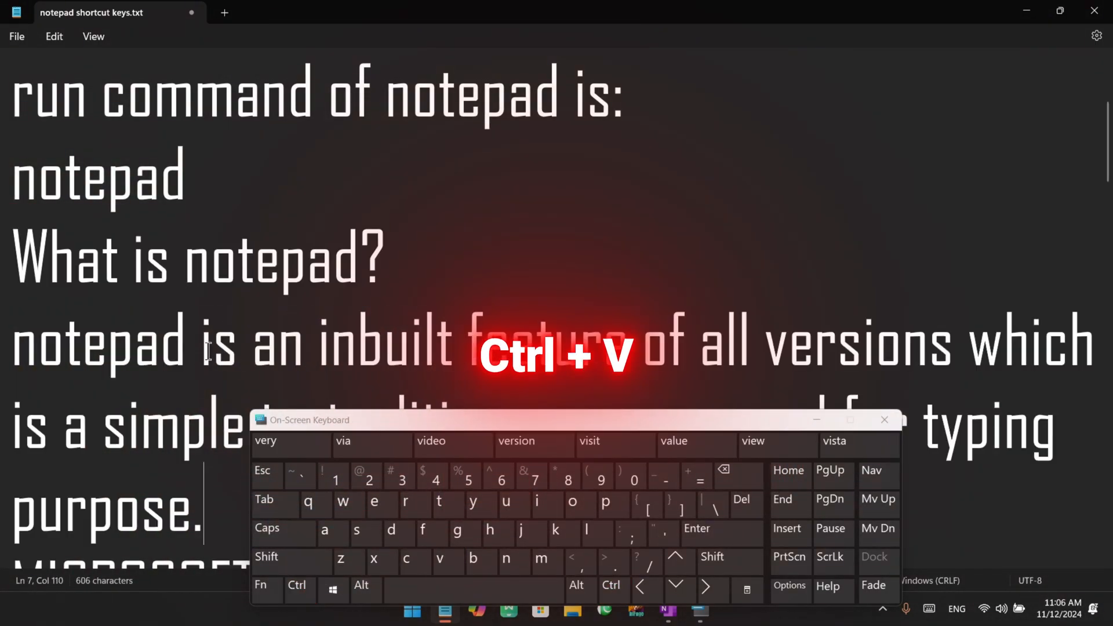
- Select the pasted heading and paragraph including its line break and cut them with the on-screen keyboard
scroll(209, 351, "down", 3)
scroll(208, 322, "up", 3)
scroll(212, 316, "down", 1)
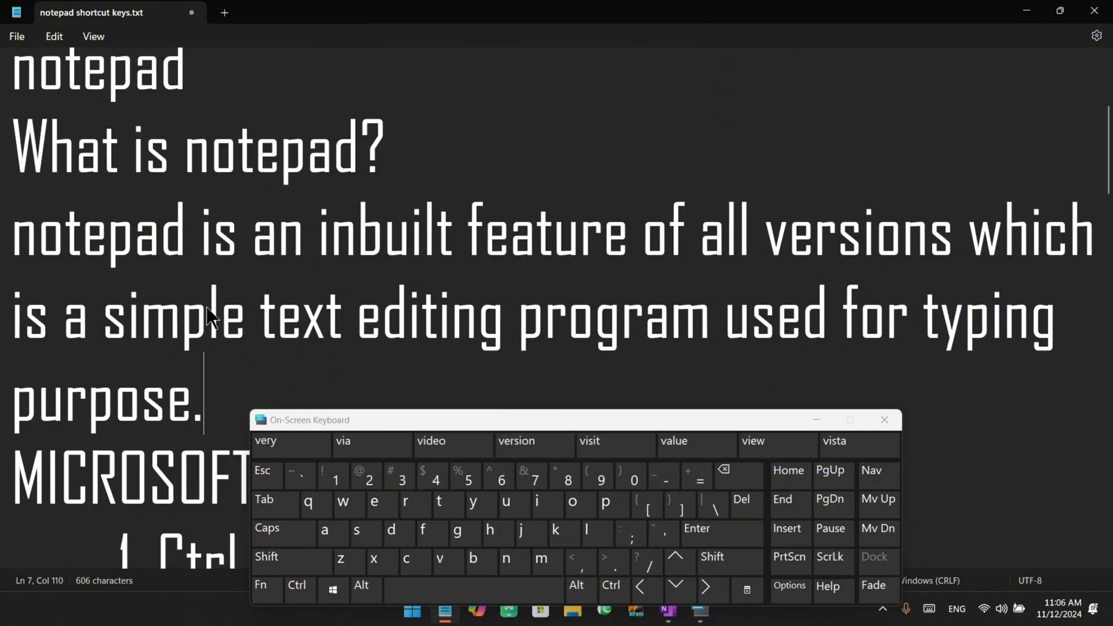
scroll(209, 316, "down", 1)
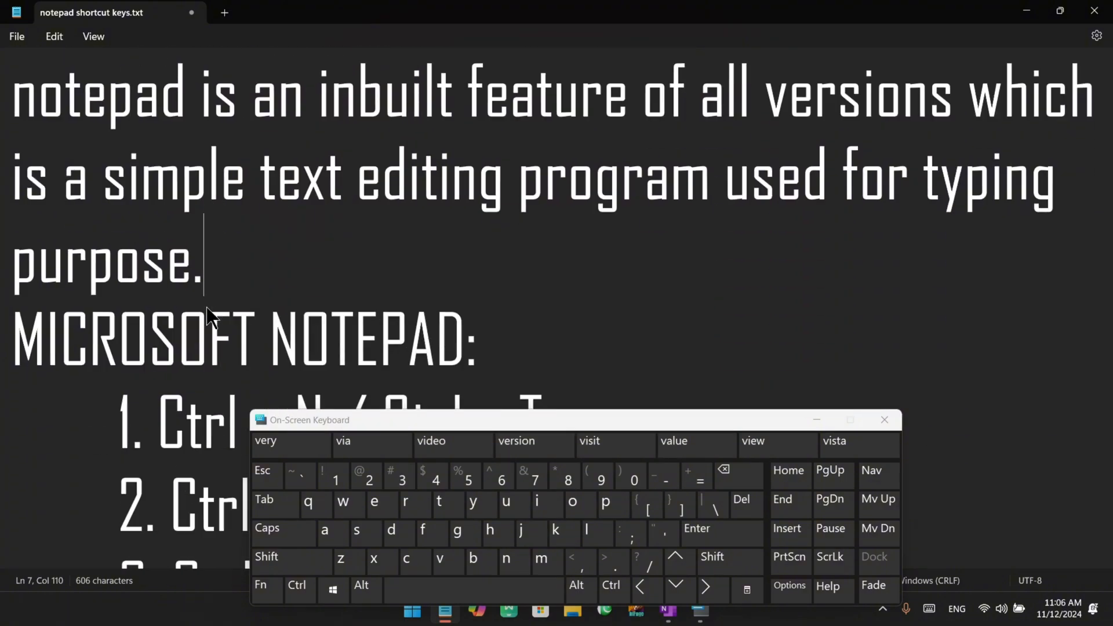
scroll(207, 318, "down", 3, "ctrl")
scroll(200, 302, "up", 2, "ctrl")
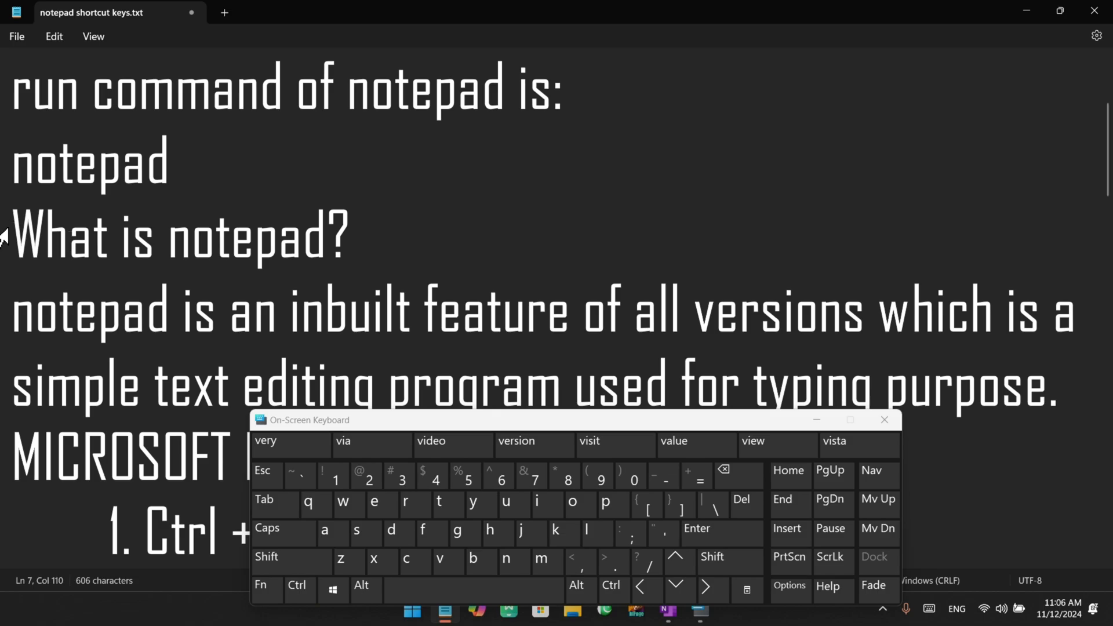
left_click_drag(11, 232, 1061, 384)
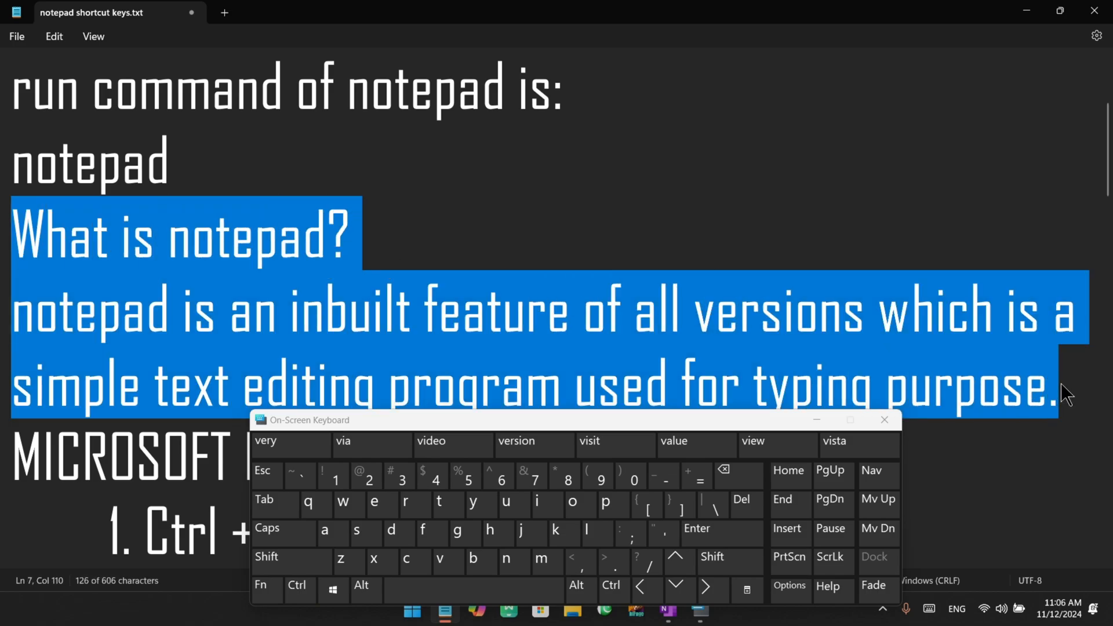
left_click_drag(12, 232, 1002, 387)
key("ctrl+c")
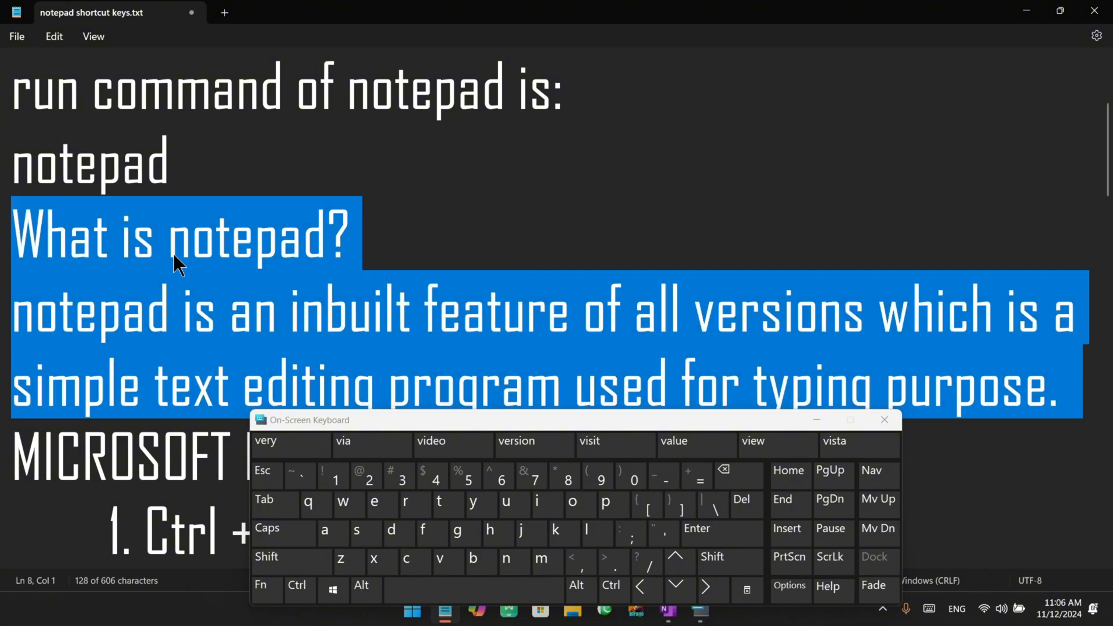
left_click(300, 588)
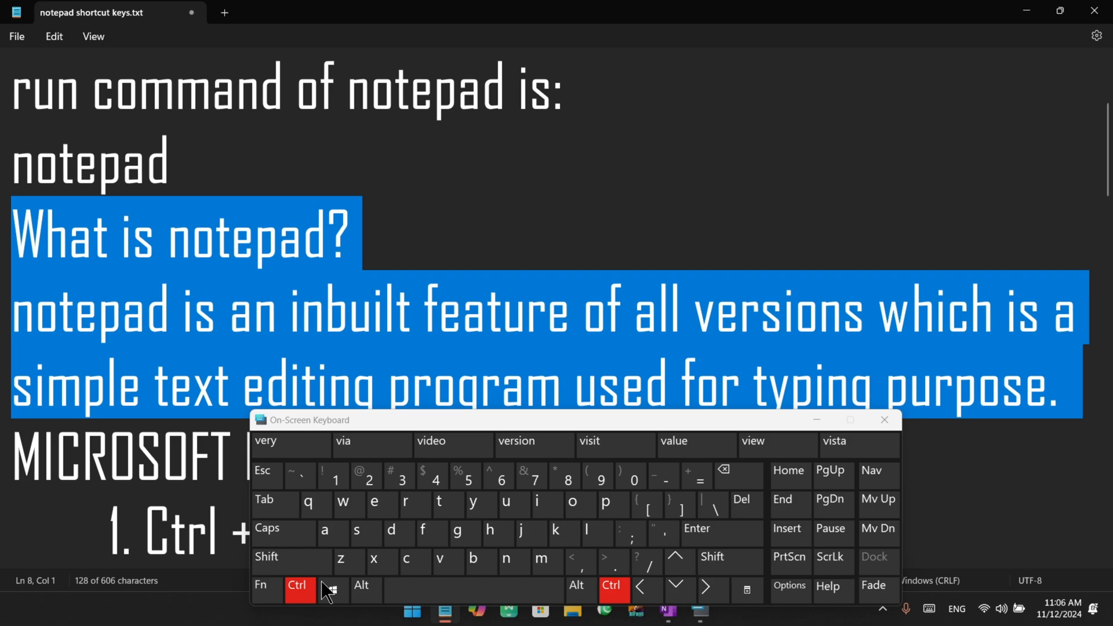
left_click(374, 571)
- Paste the cut passage into the empty first line of the document, above "extension of notepad is:"
scroll(33, 89, "up", 1)
left_click(32, 90)
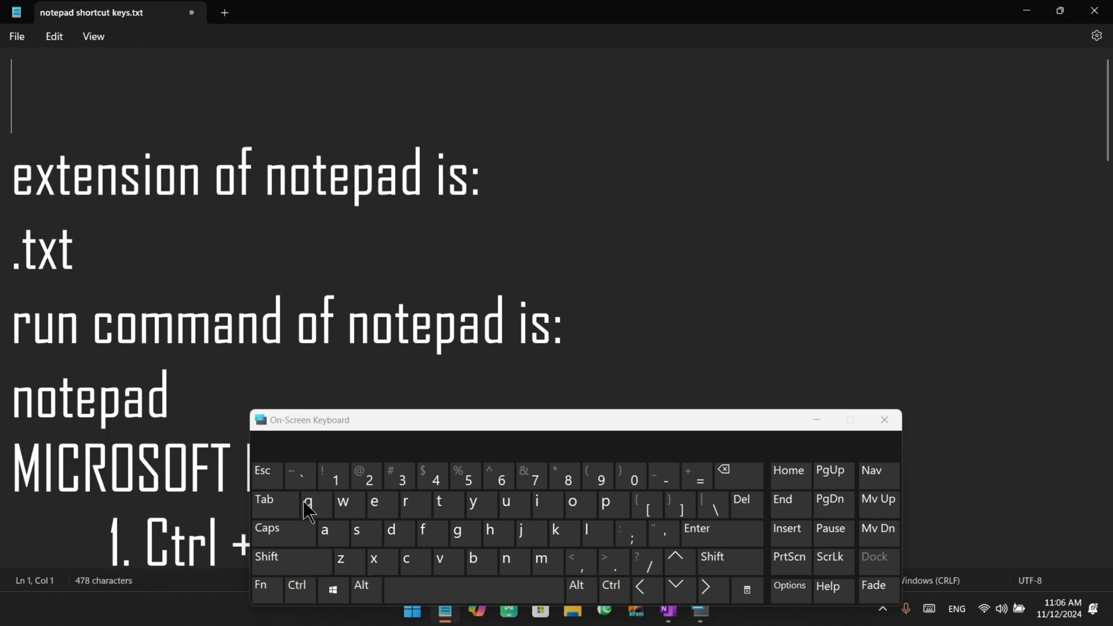
left_click(300, 587)
left_click(443, 561)
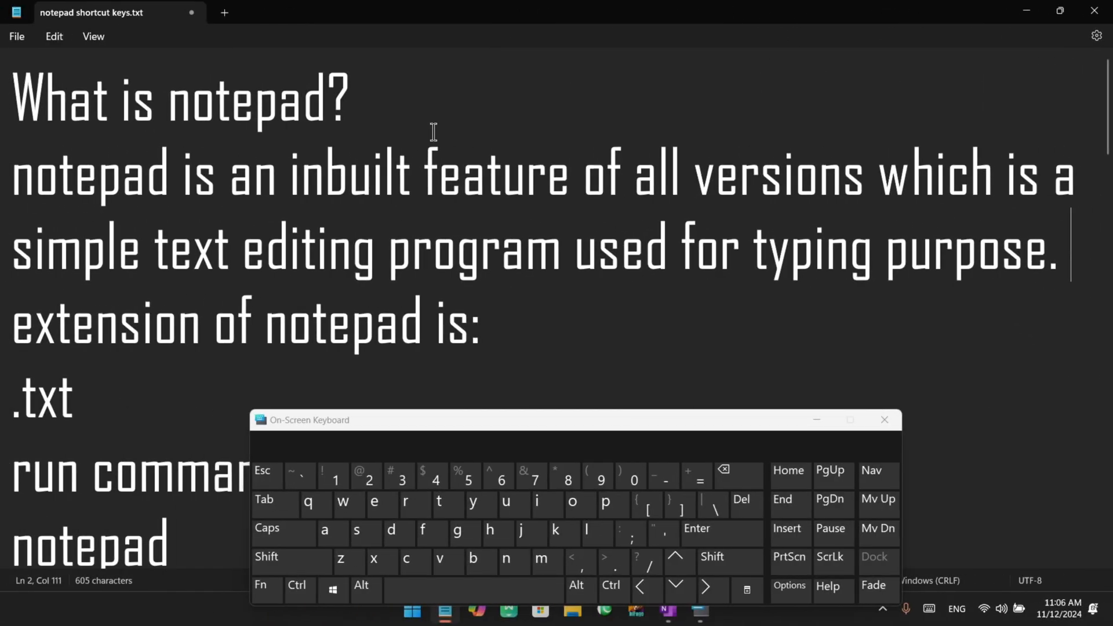
- Copy the "What is notepad?" heading in the first line with the on-screen keyboard
left_click_drag(371, 95, 5, 98)
key("ctrl+c")
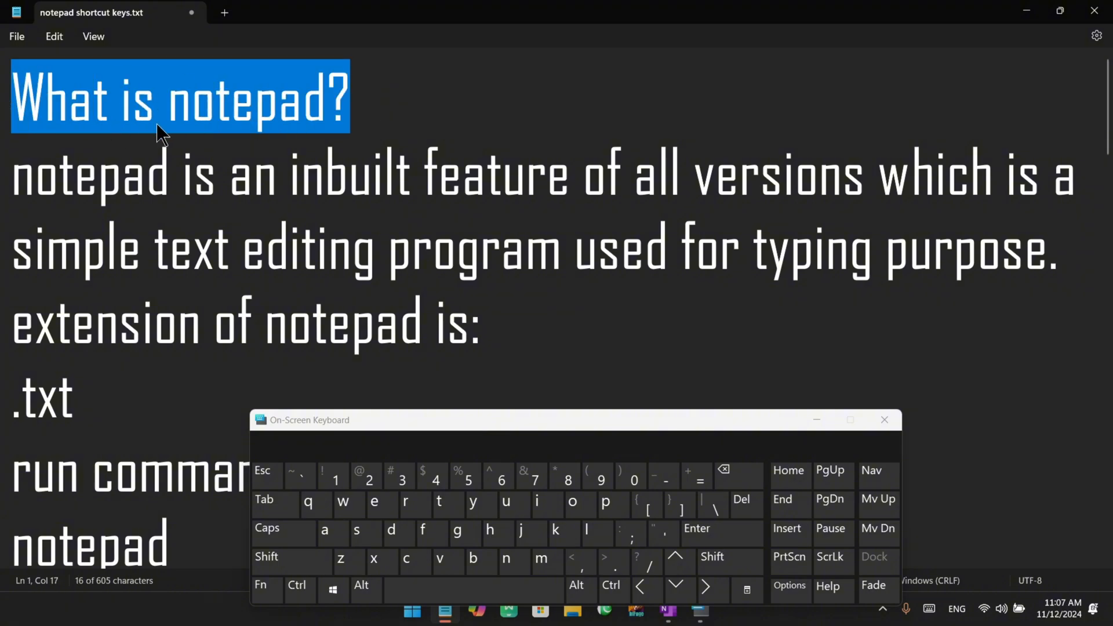
scroll(124, 312, "down", 1)
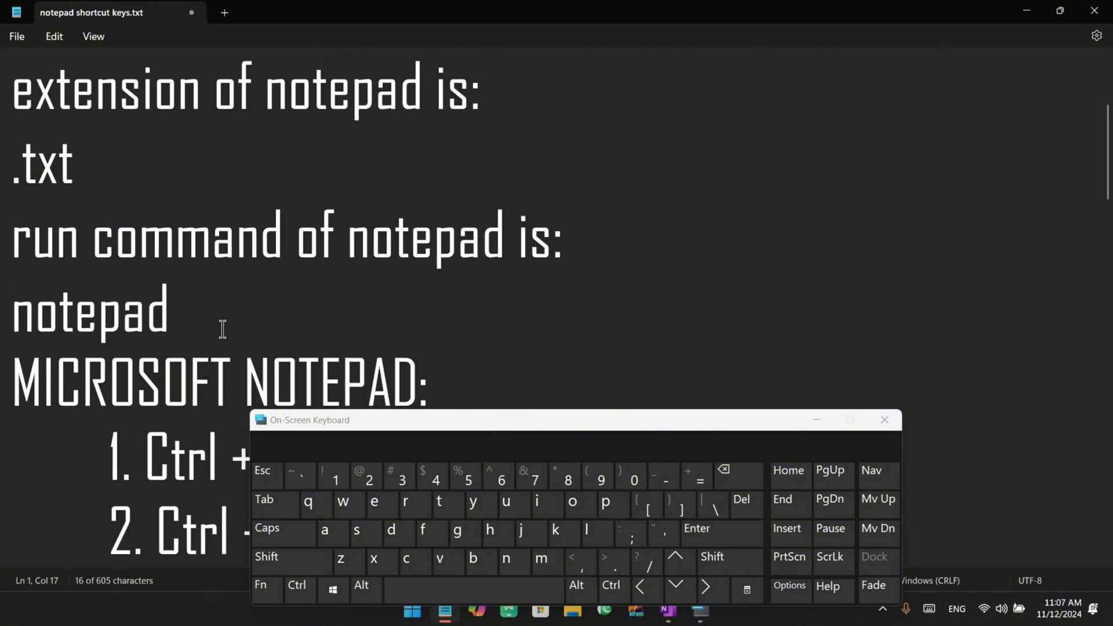
scroll(245, 322, "up", 1)
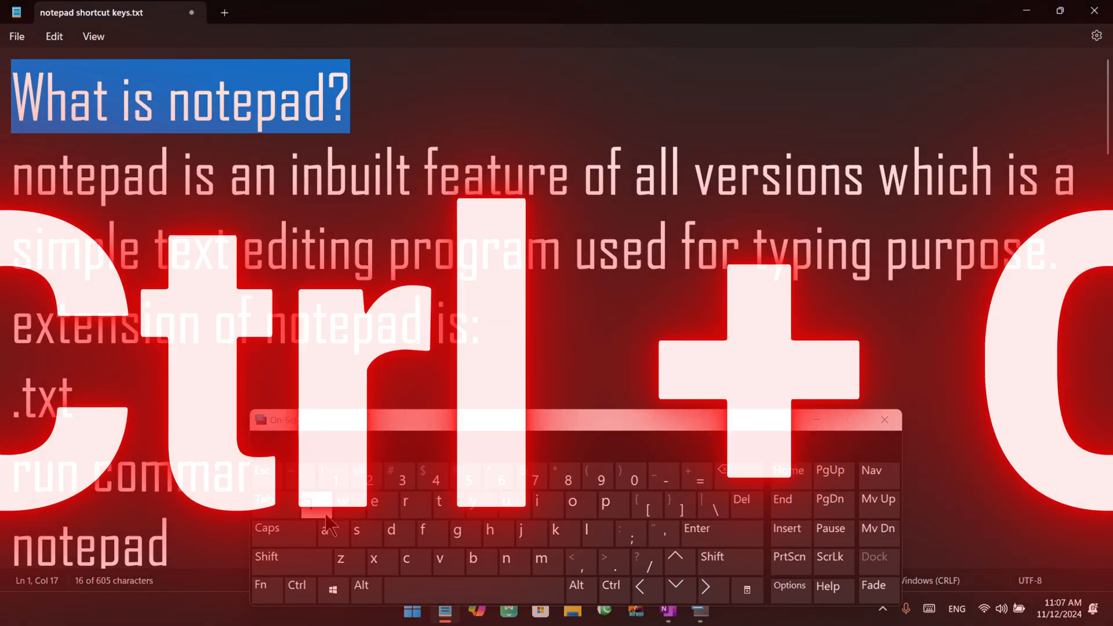
left_click(298, 588)
left_click(412, 566)
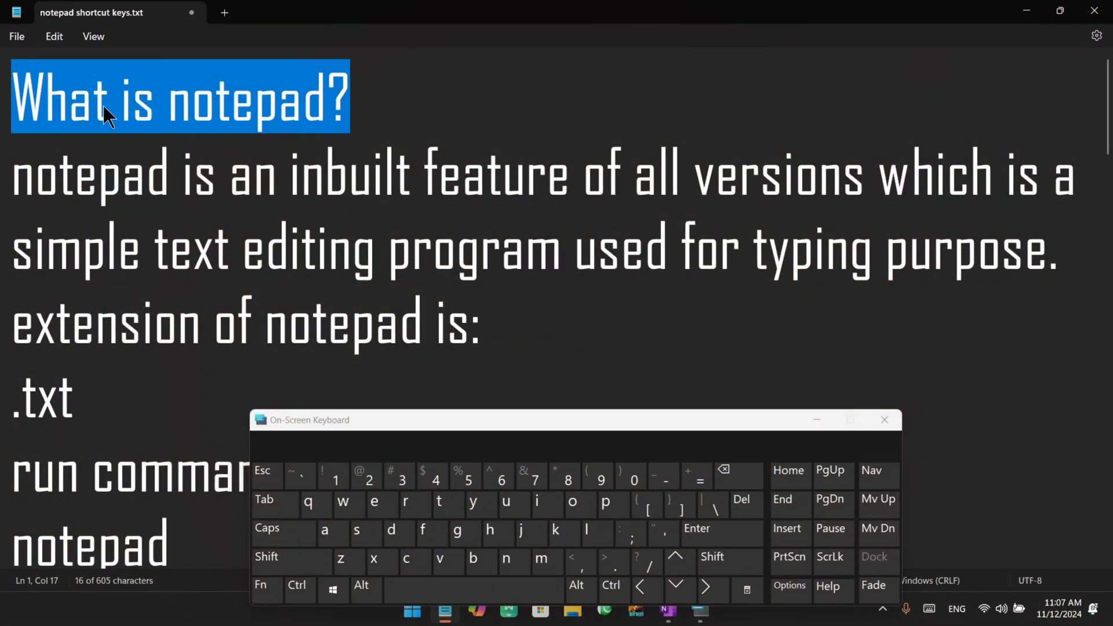
- Paste the copied heading on a new line below "notepad" and select the pasted text
scroll(149, 272, "down", 1)
left_click(208, 316)
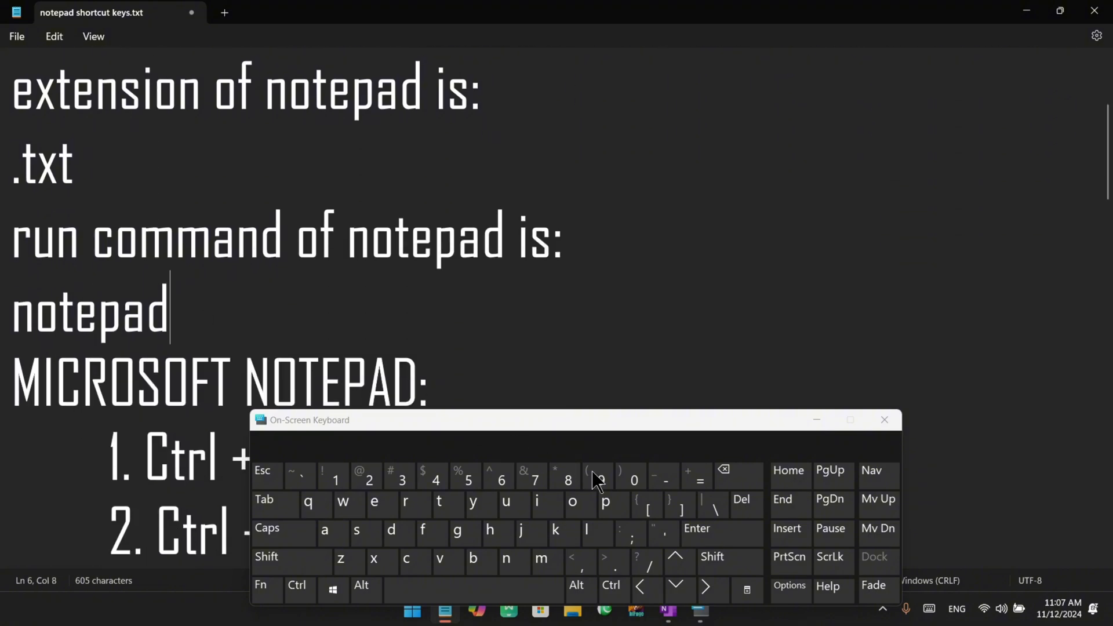
left_click(703, 530)
left_click(297, 587)
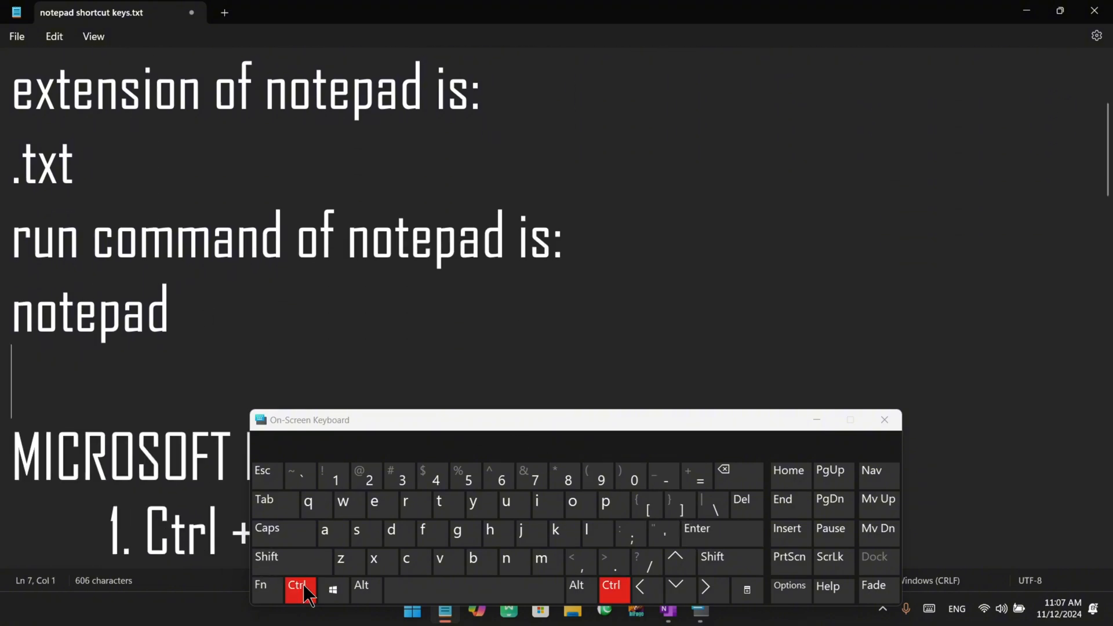
left_click(440, 560)
left_click_drag(369, 373, 5, 383)
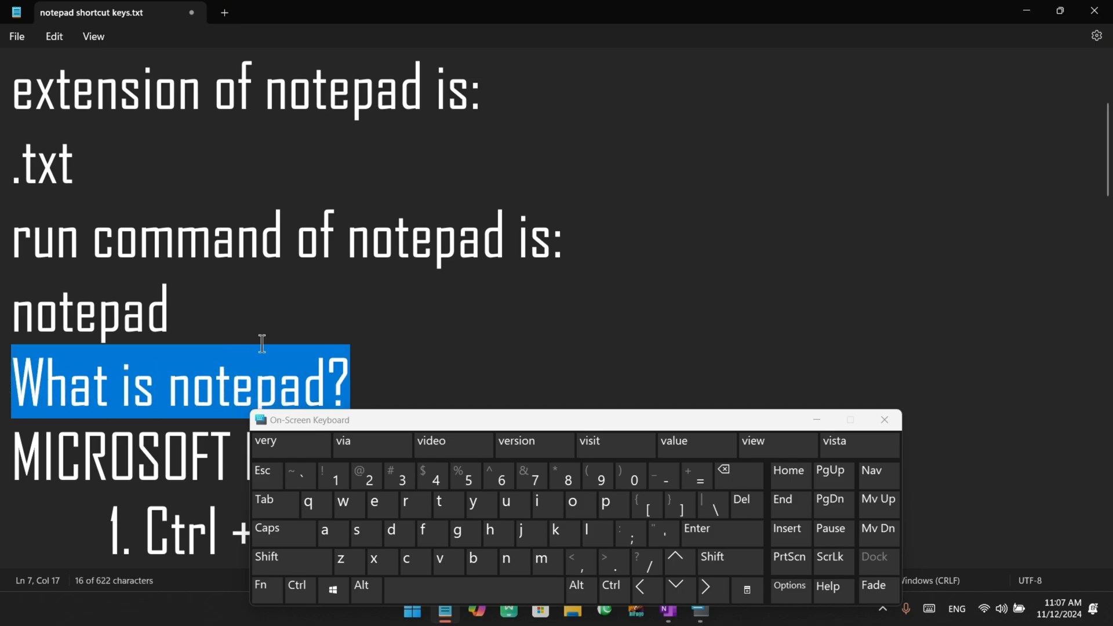
- Paste the heading three more times on new lines above MICROSOFT NOTEPAD and select all four copies
scroll(261, 343, "up", 1)
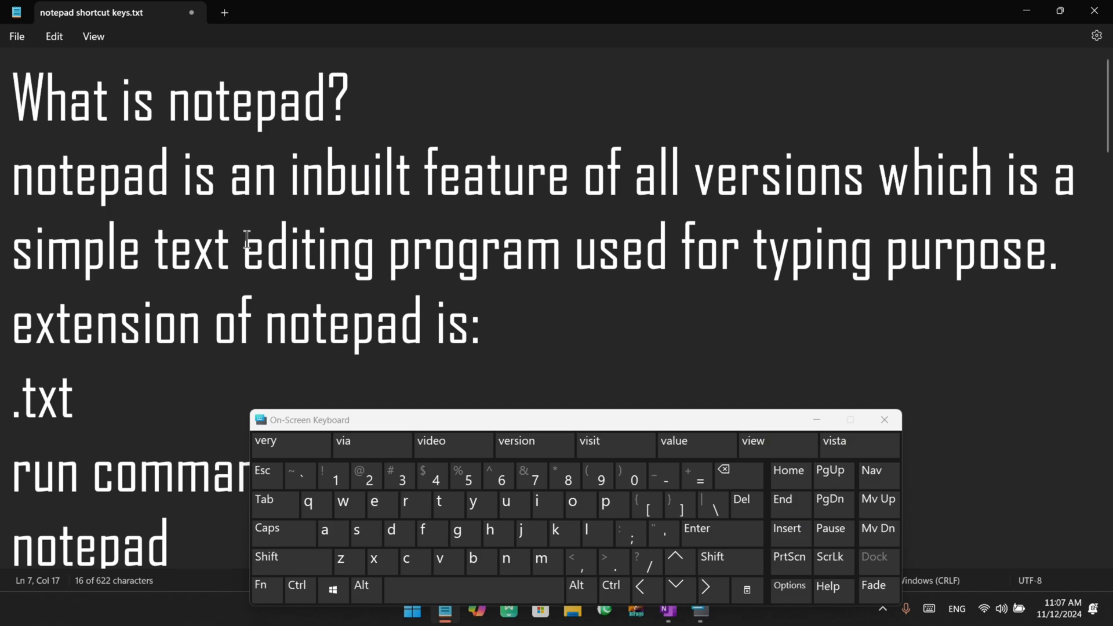
scroll(247, 239, "down", 2)
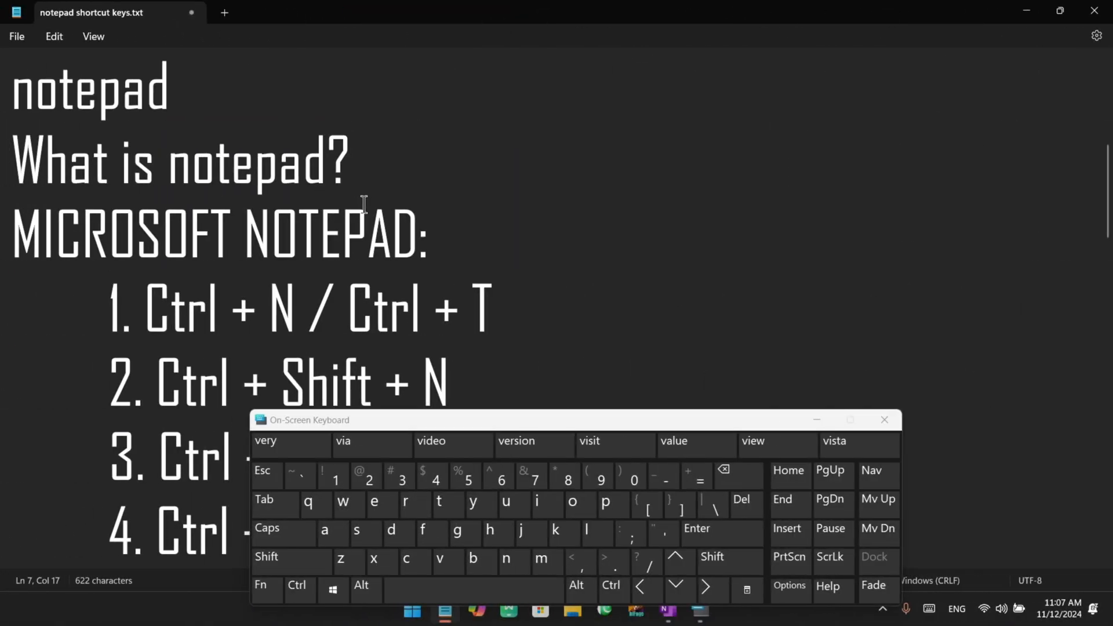
left_click(688, 525)
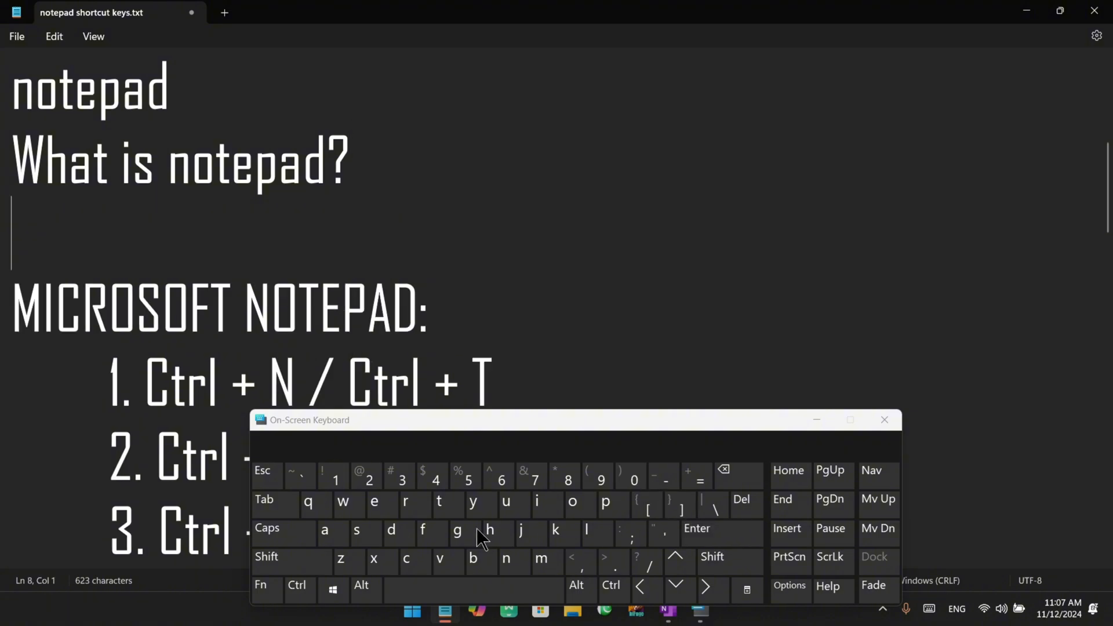
left_click(309, 598)
left_click(441, 560)
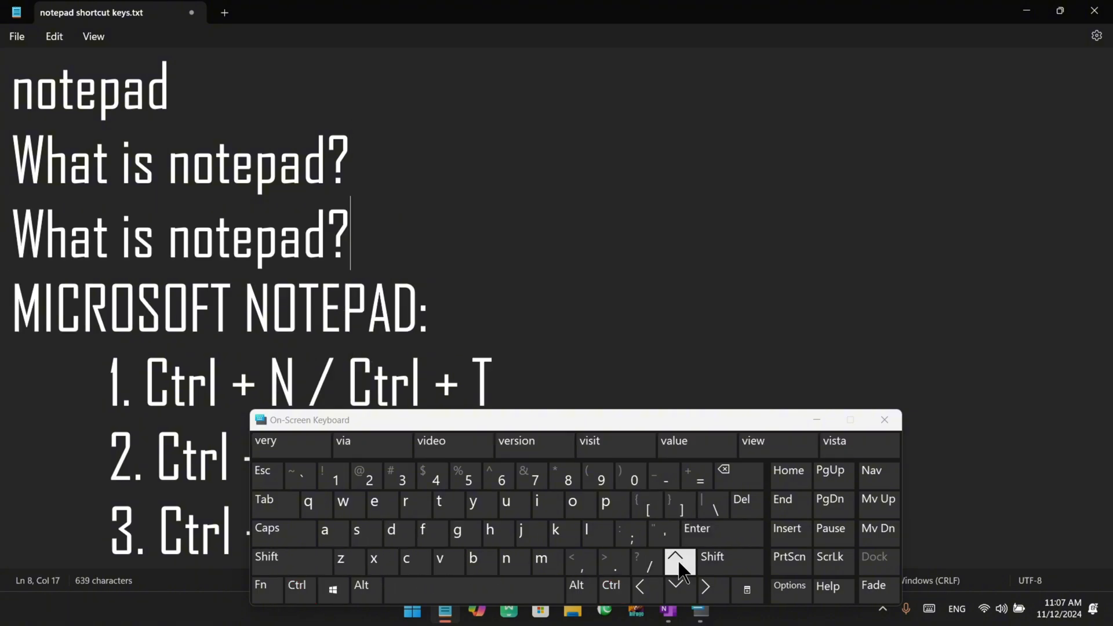
left_click(720, 541)
left_click(300, 588)
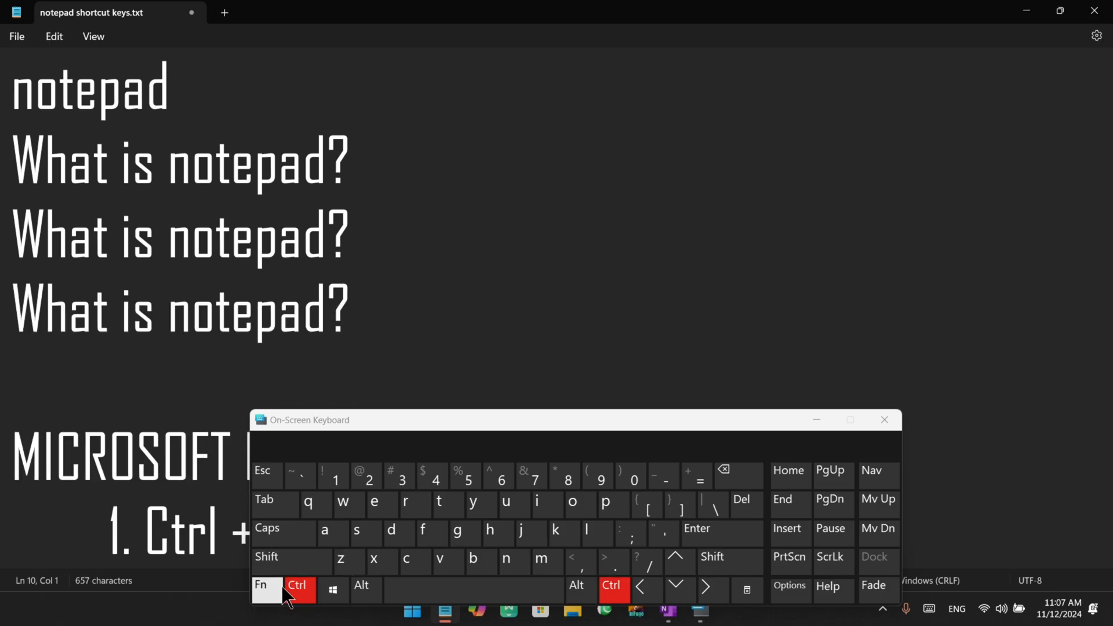
left_click(446, 555)
left_click_drag(375, 380, 3, 197)
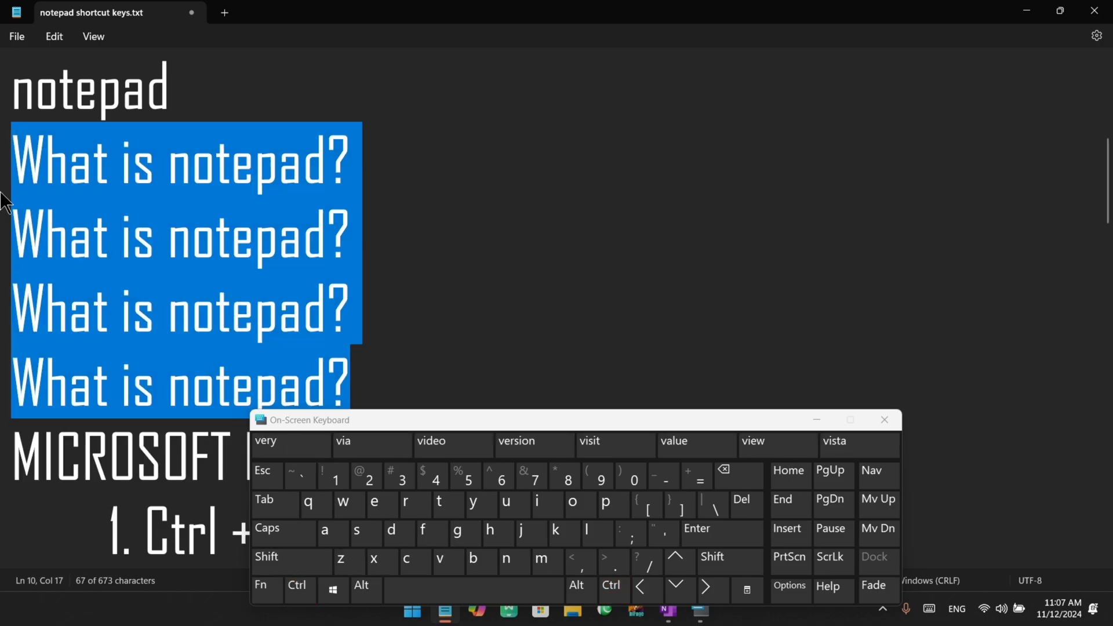
- Compare the "What is notepad?" heading in the first line with its four pasted copies above MICROSOFT NOTEPAD
left_click(364, 359)
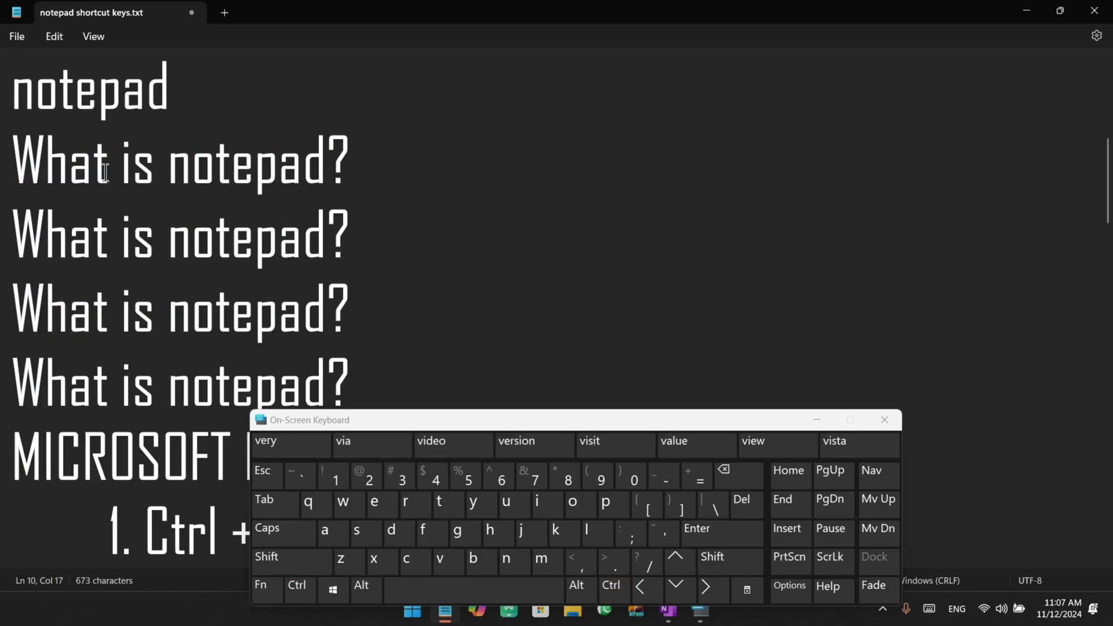
scroll(101, 174, "up", 2)
left_click_drag(396, 102, 3, 106)
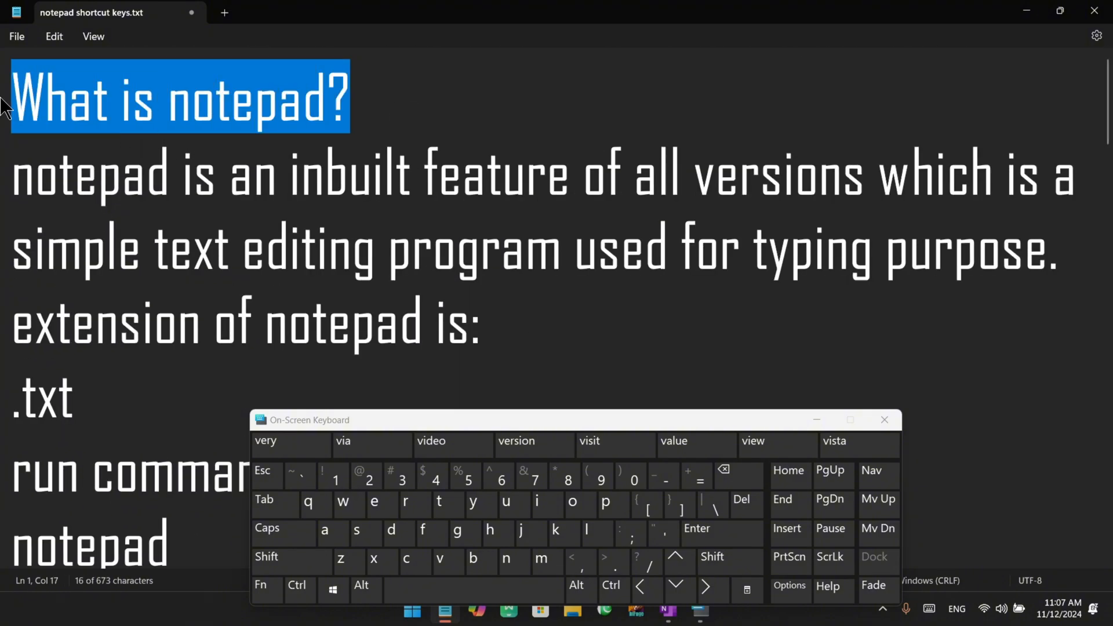
scroll(257, 134, "down", 3)
scroll(257, 130, "up", 1)
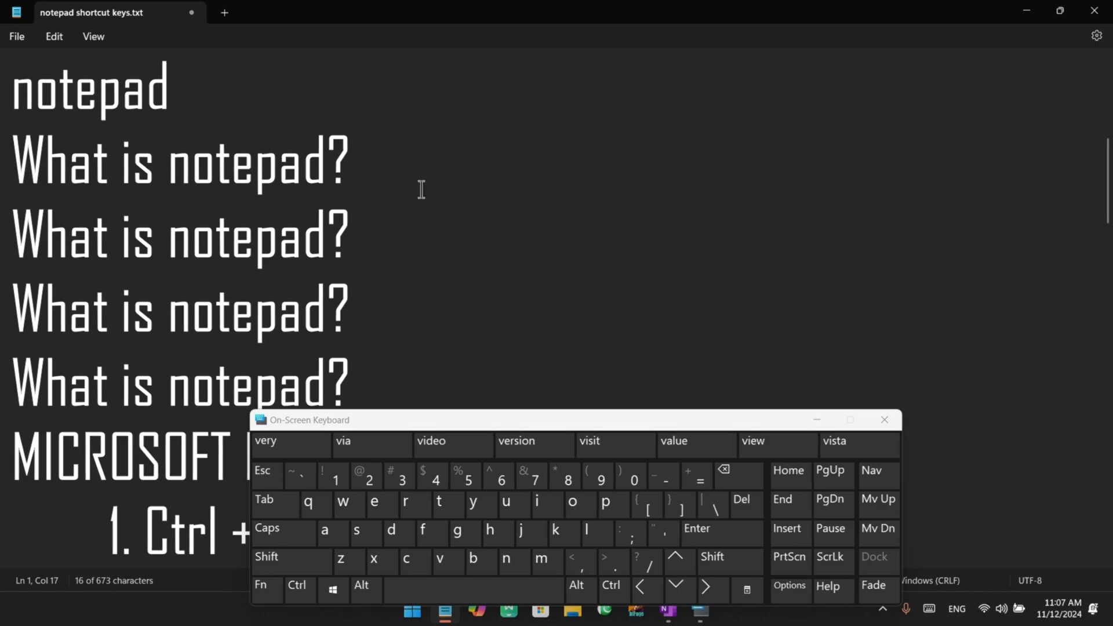
left_click(299, 135)
scroll(192, 166, "down", 1)
scroll(243, 211, "down", 1)
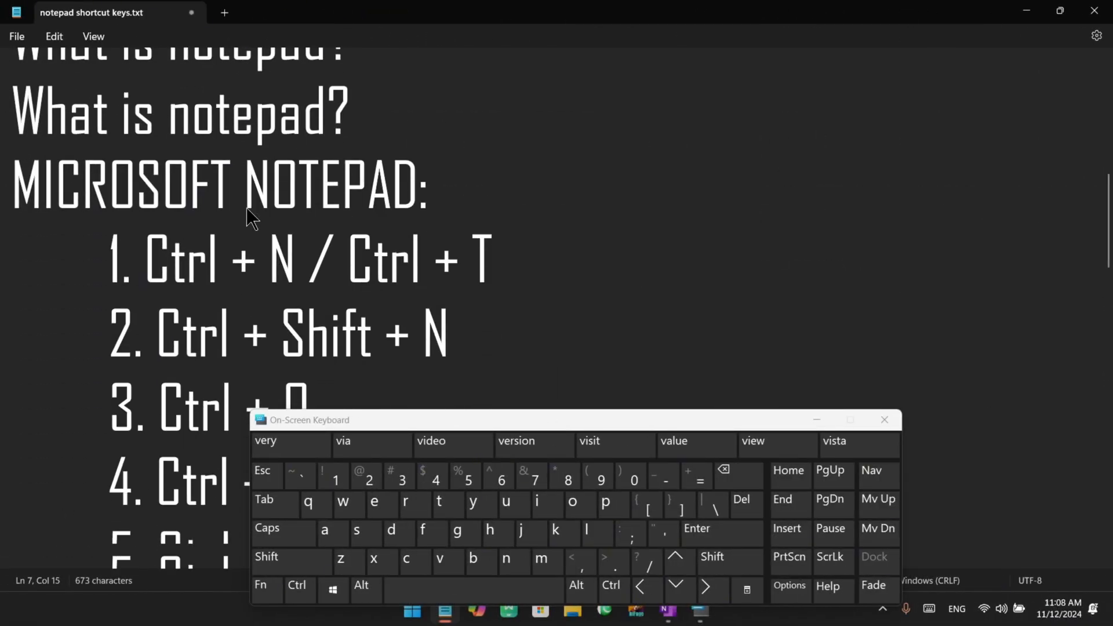
scroll(244, 214, "up", 3)
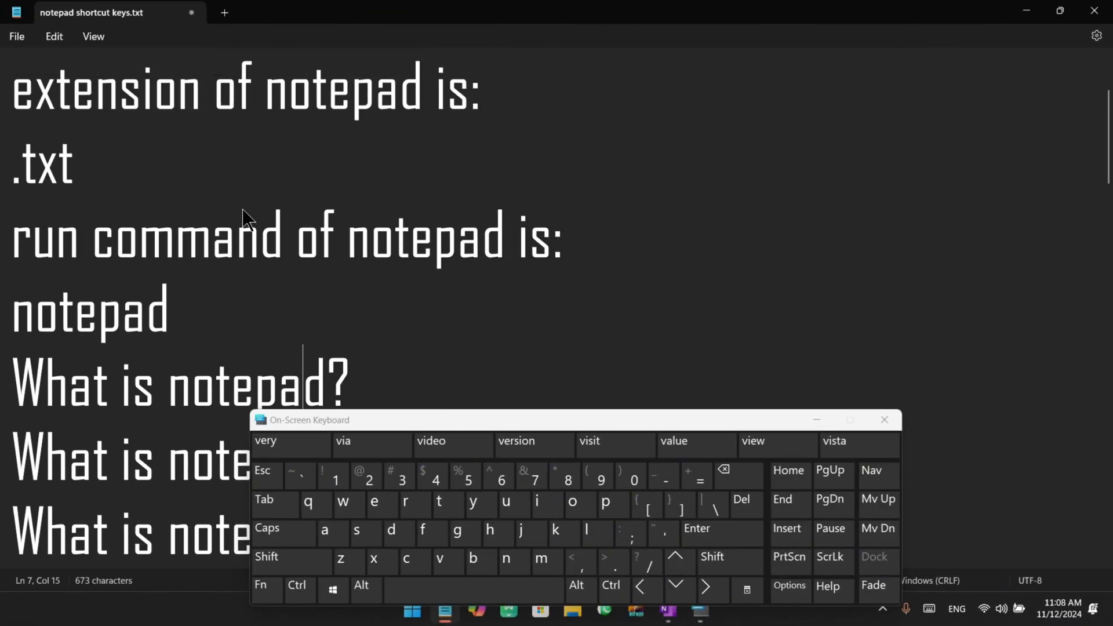
- Select the word "command" in the "run command of notepad is:" line and search the web for it with Bing
double_click(199, 242)
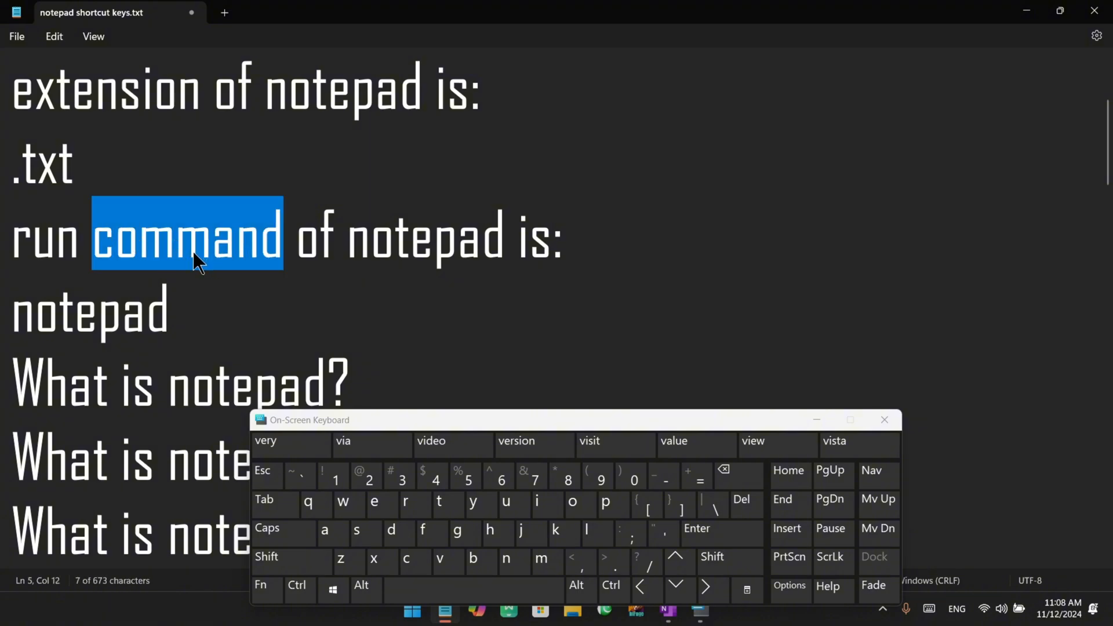
left_click(200, 258)
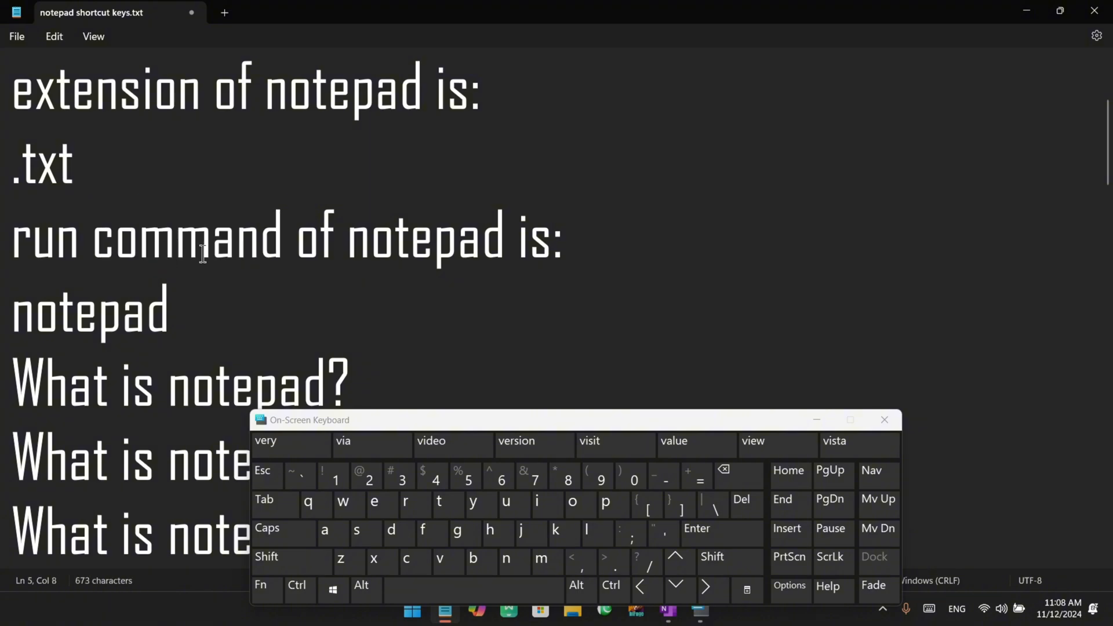
double_click(174, 239)
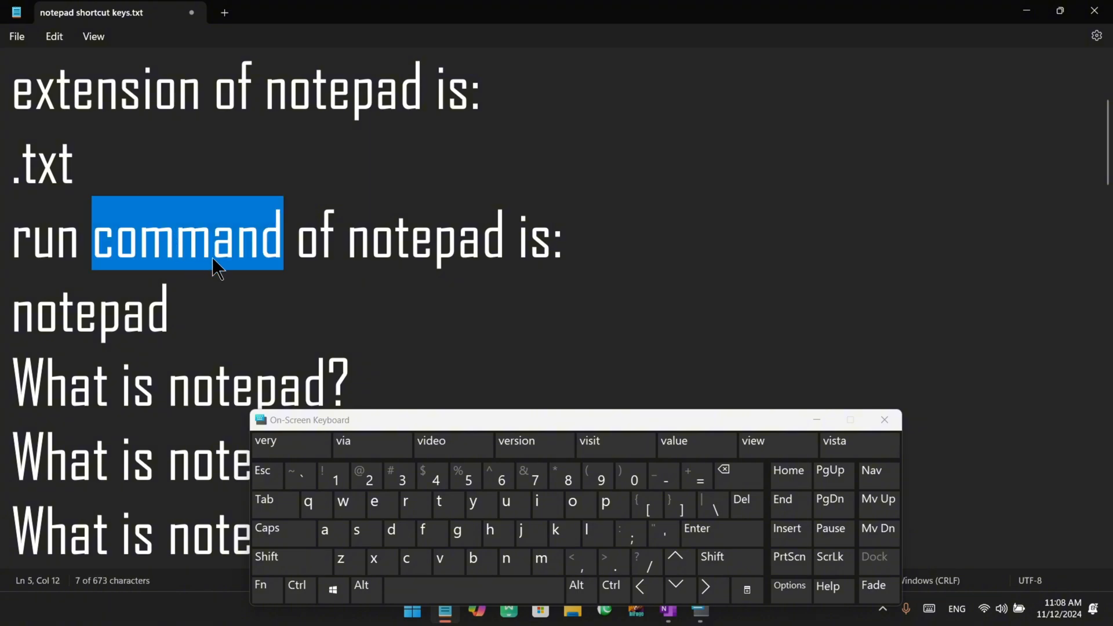
left_click(151, 246)
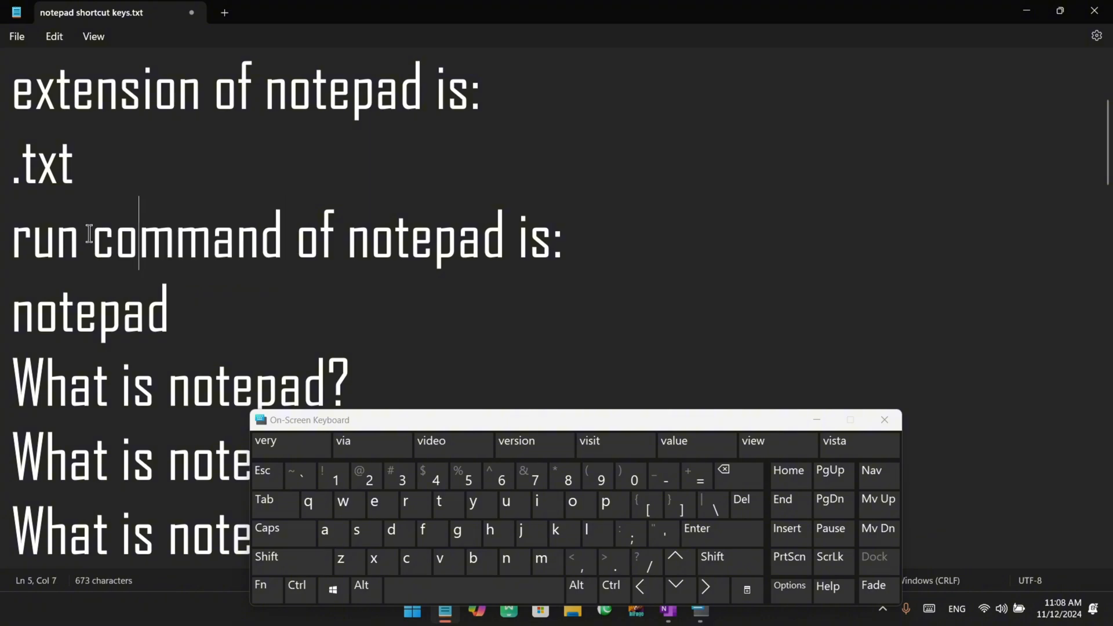
left_click_drag(89, 234, 282, 255)
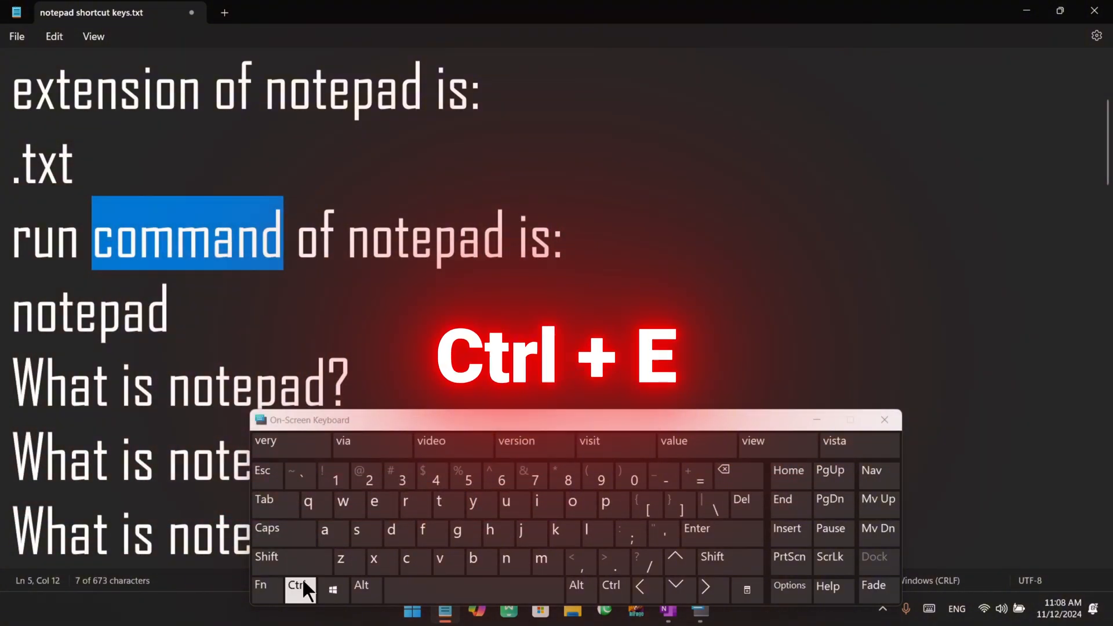
left_click(302, 586)
left_click(376, 506)
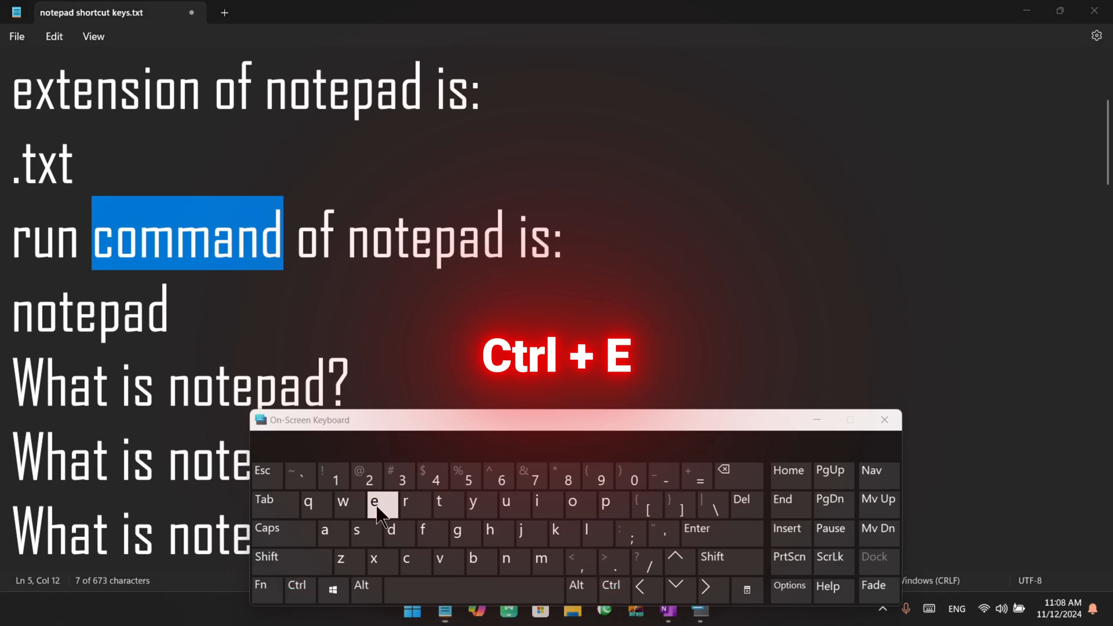
- Maximize the browser window and look over the Bing results for "command"
left_click_drag(420, 63, 316, 29)
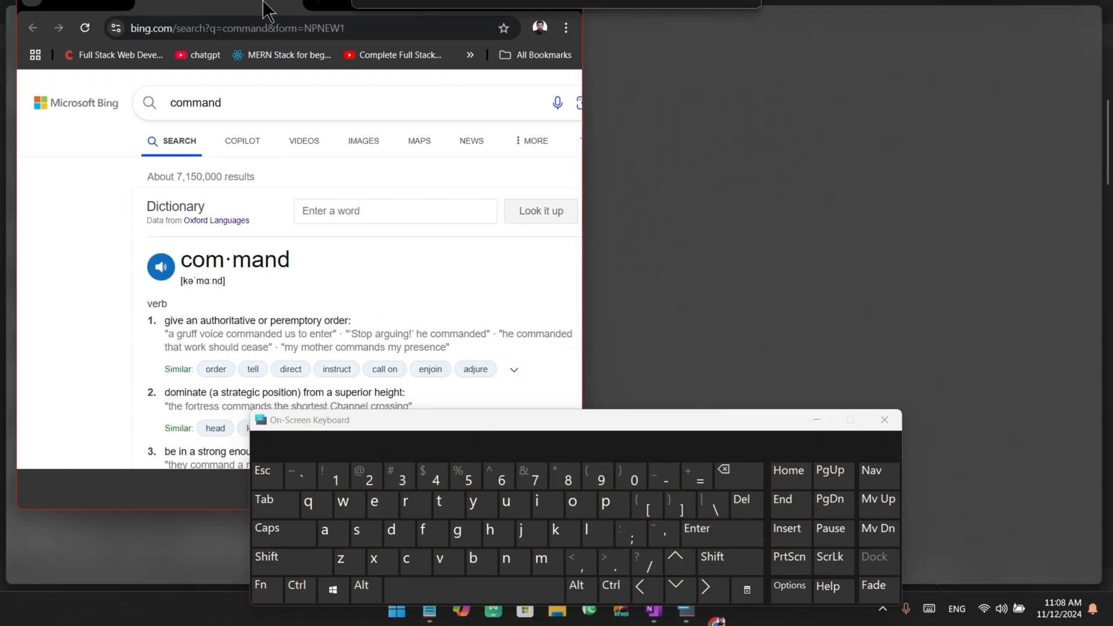
left_click(582, 18)
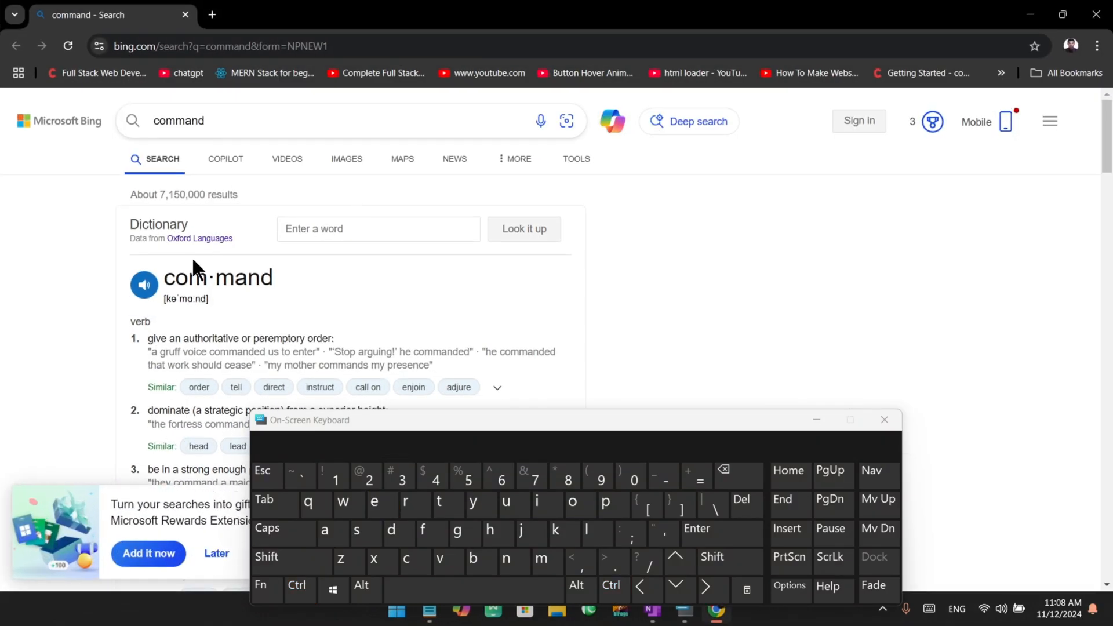
scroll(194, 251, "down", 1)
scroll(198, 238, "up", 1)
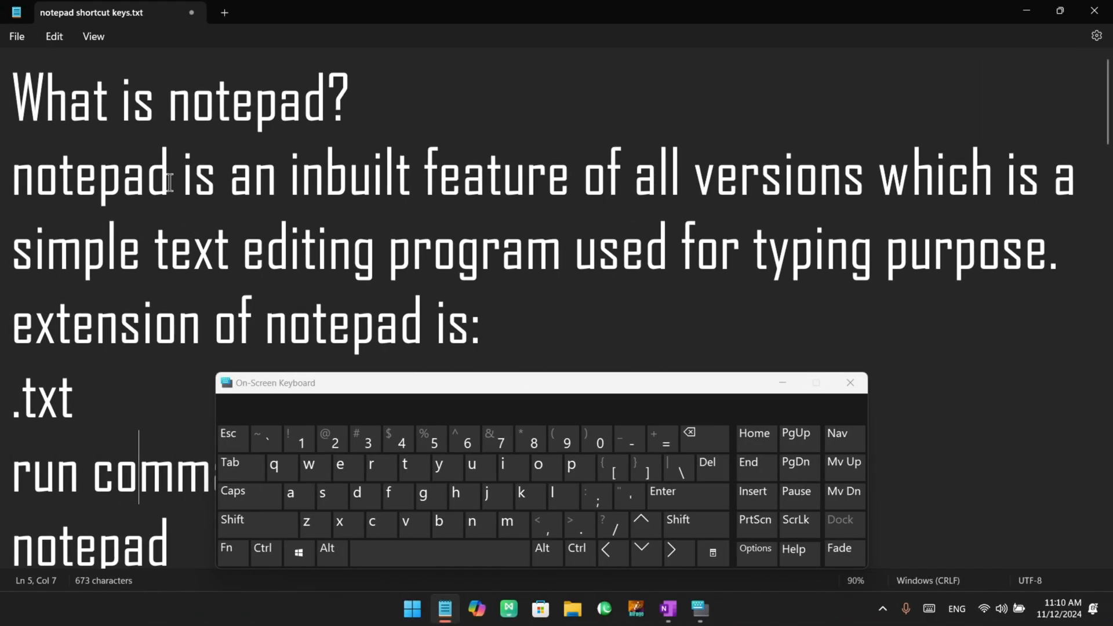
scroll(75, 92, "down", 8)
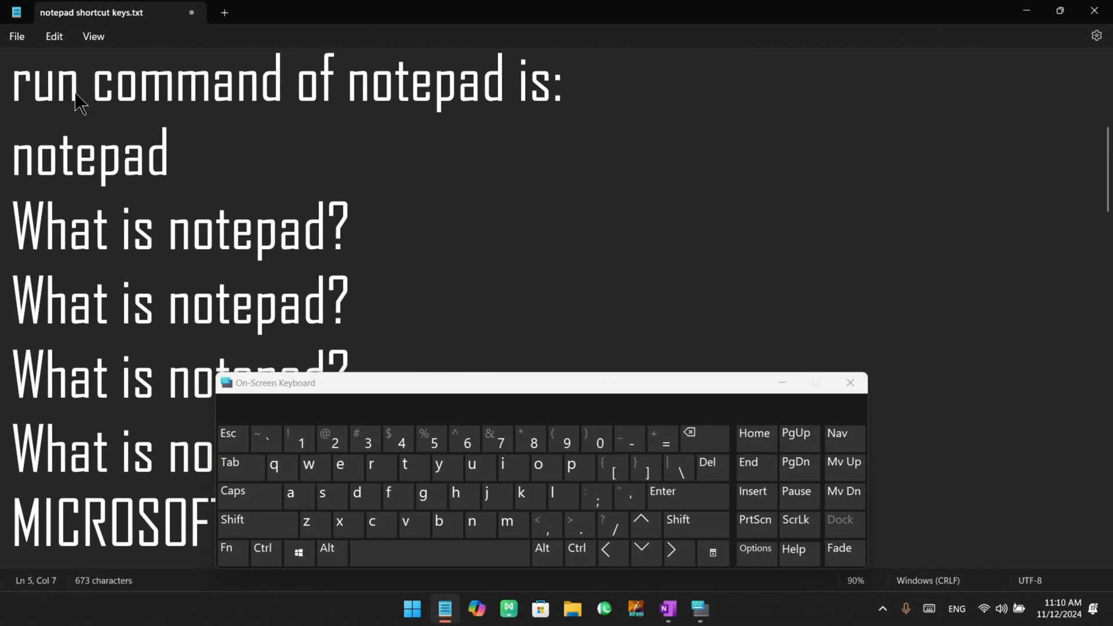
scroll(75, 93, "up", 8)
left_click_drag(53, 110, 503, 313)
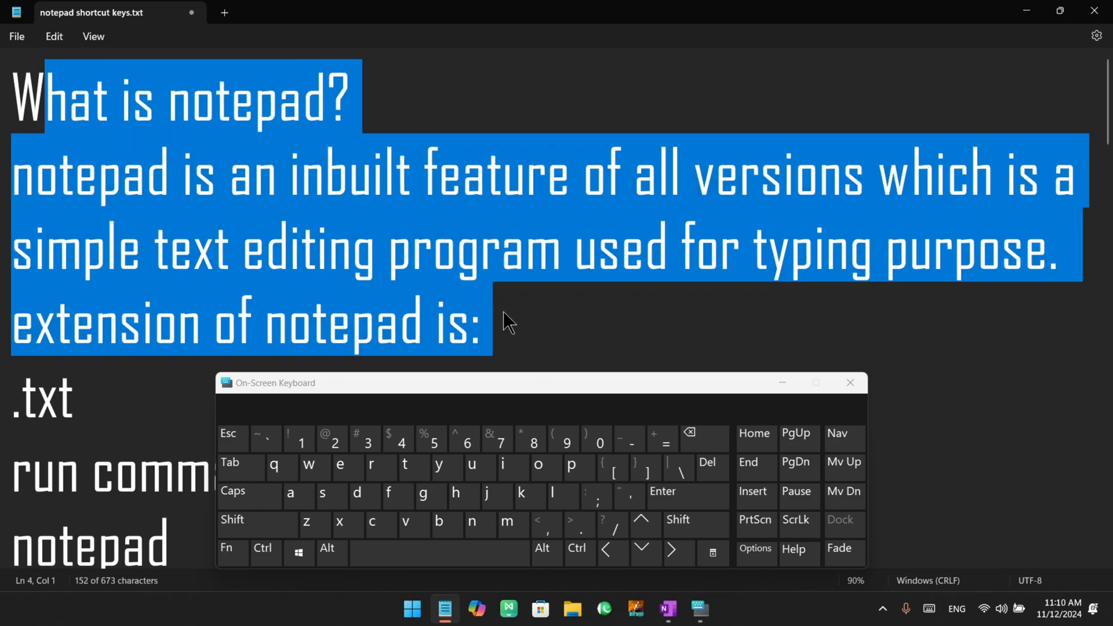
left_click(503, 311)
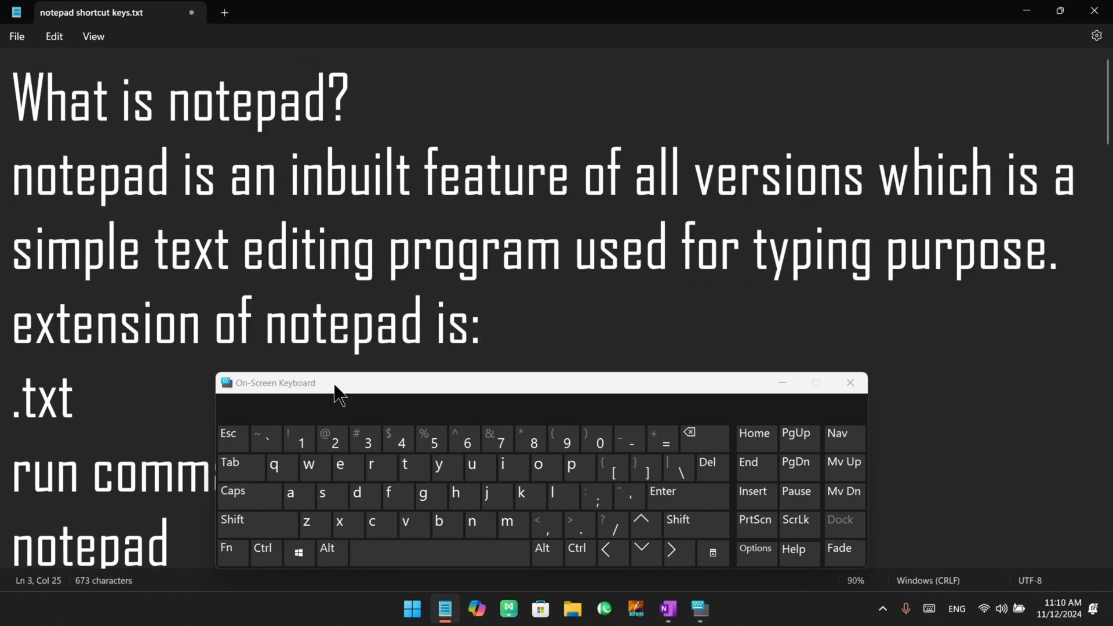
- Open Find with the on-screen keyboard and step through the matches of "Notepad", mainly forward
left_click(261, 545)
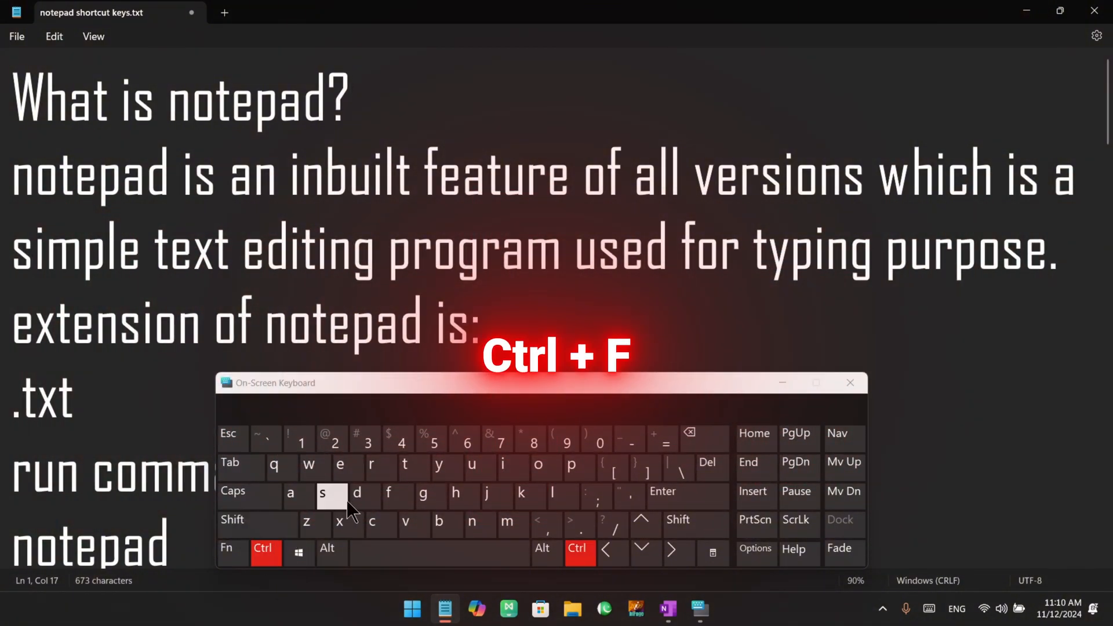
left_click(391, 492)
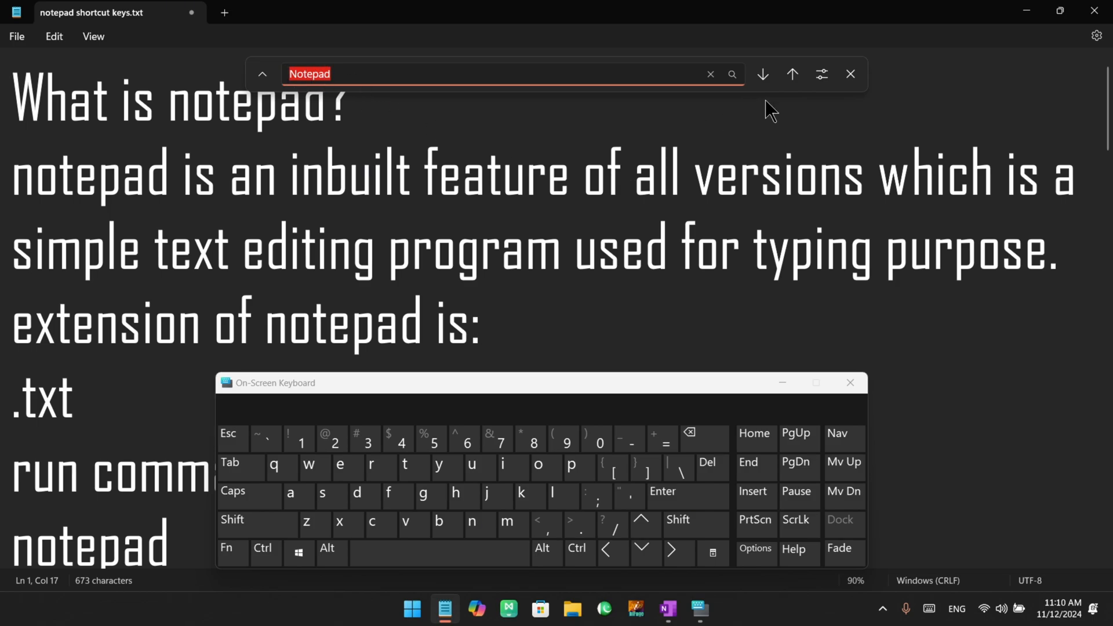
left_click(769, 76)
left_click(769, 78)
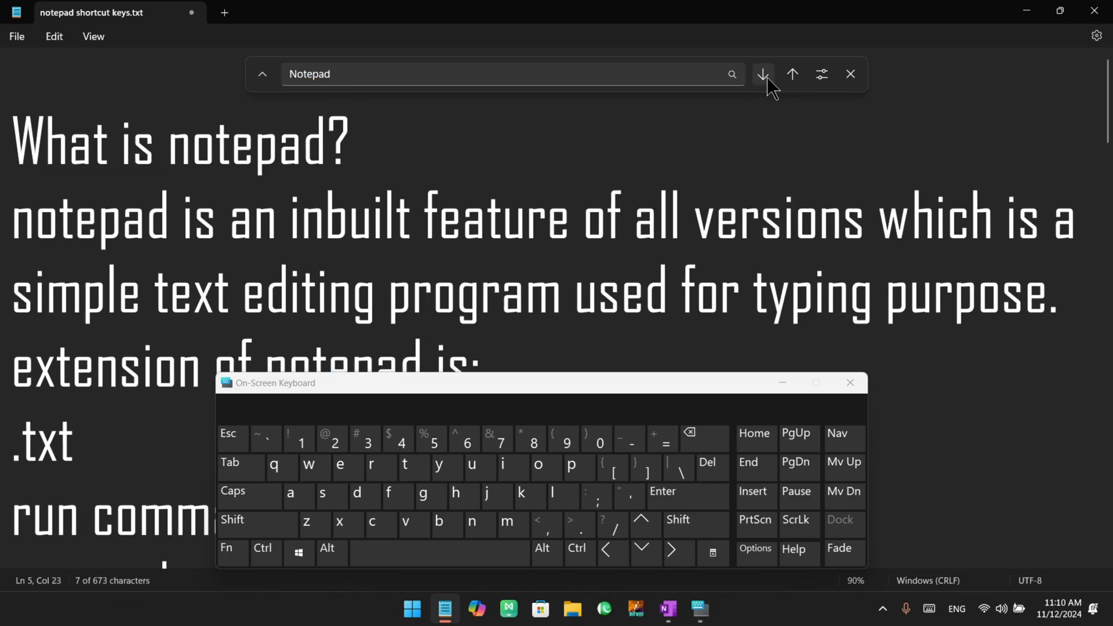
left_click(794, 82)
left_click(777, 85)
left_click(759, 87)
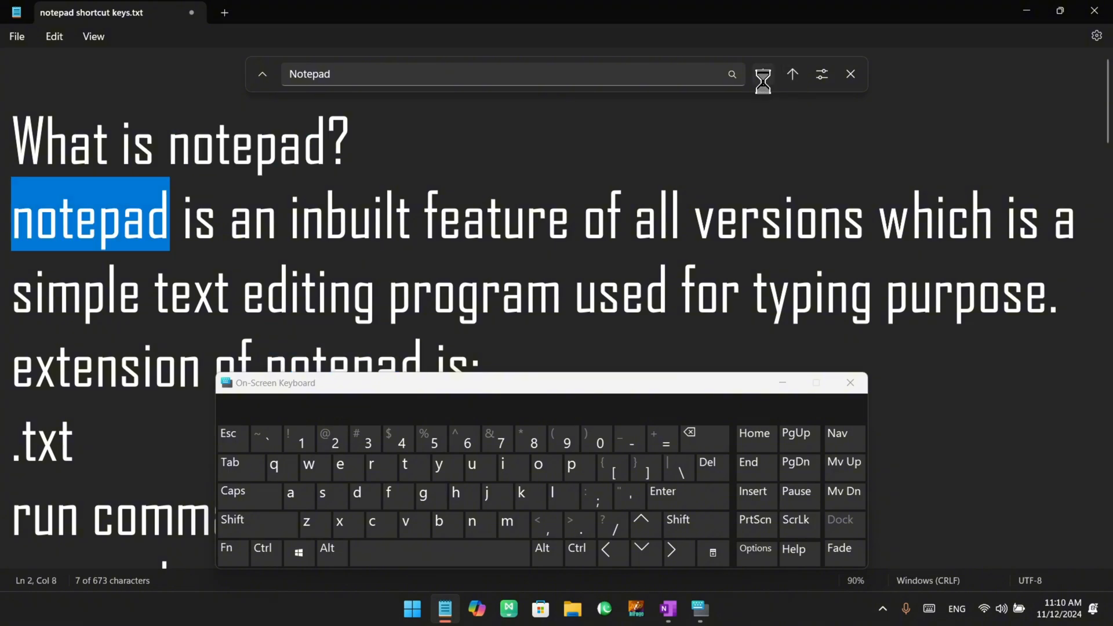
left_click(764, 84)
left_click(764, 85)
left_click(764, 85)
left_click(763, 85)
- Step back through the previous matches of "Notepad" with the find bar
left_click(794, 84)
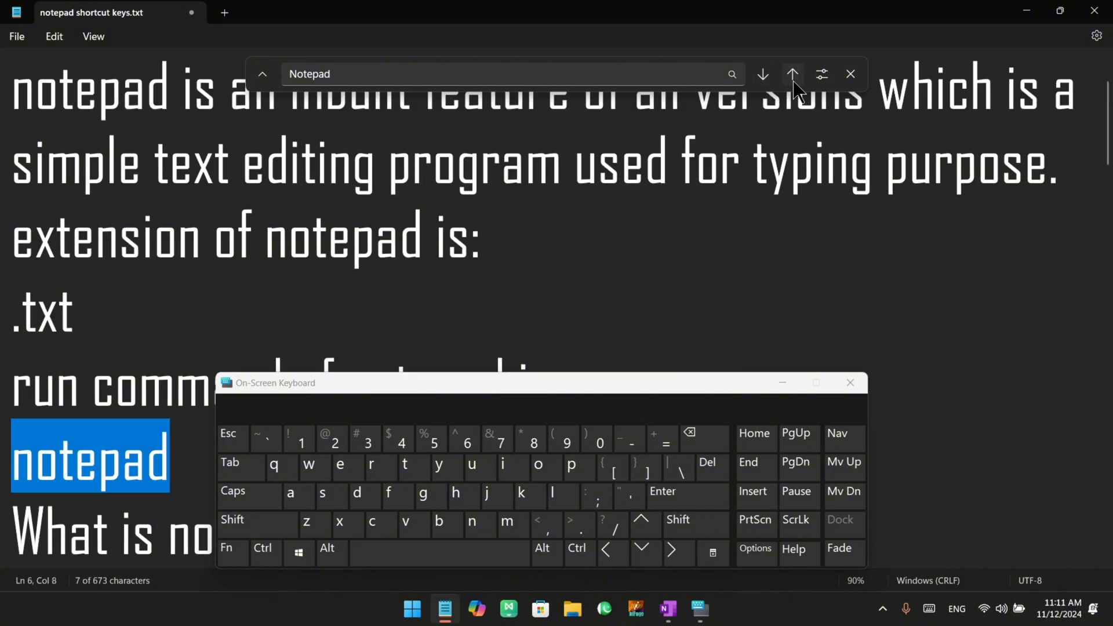
left_click(794, 86)
left_click(795, 87)
left_click(794, 83)
left_click(794, 83)
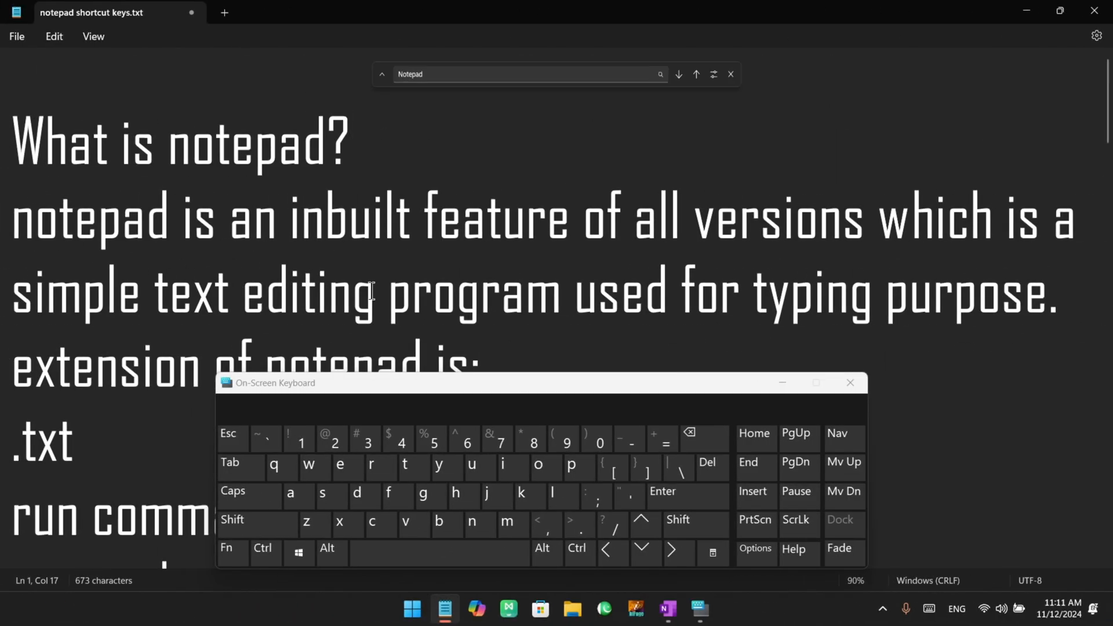
- Reopen Find for "Notepad" with the on-screen keyboard and cycle forward through the matches using the Find next shortcut
left_click(578, 549)
left_click(388, 493)
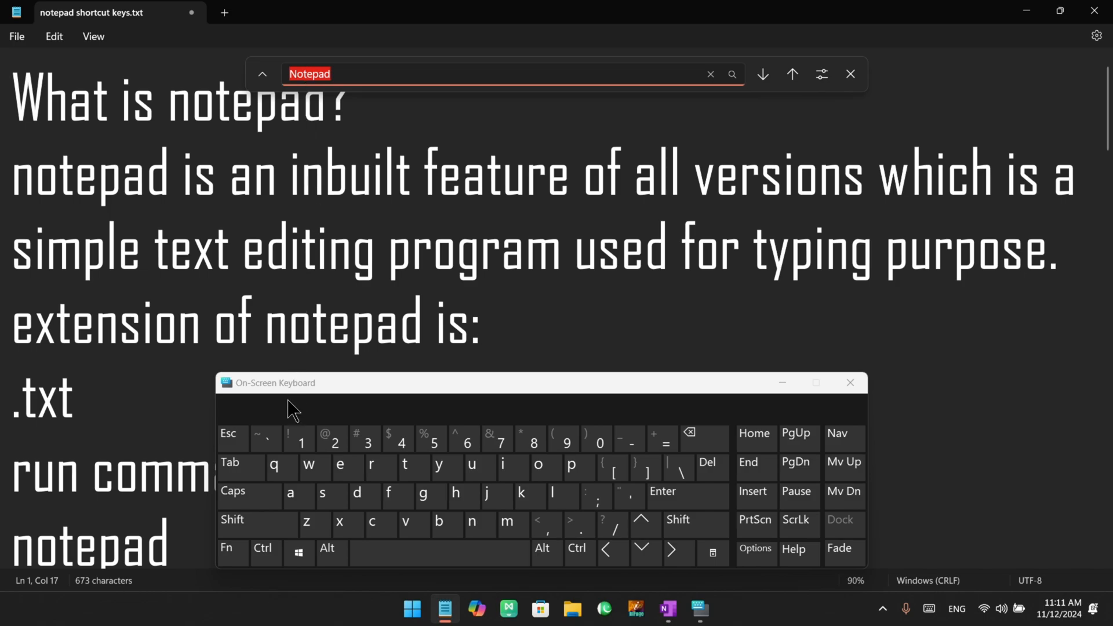
left_click(238, 552)
left_click(367, 432)
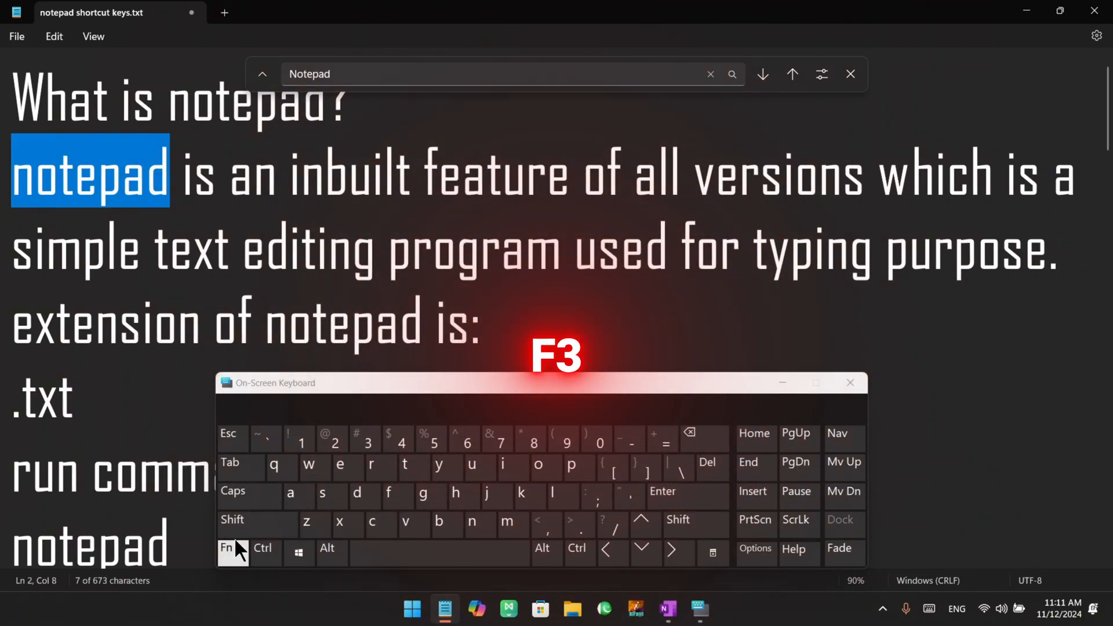
key("F3")
key("F3")
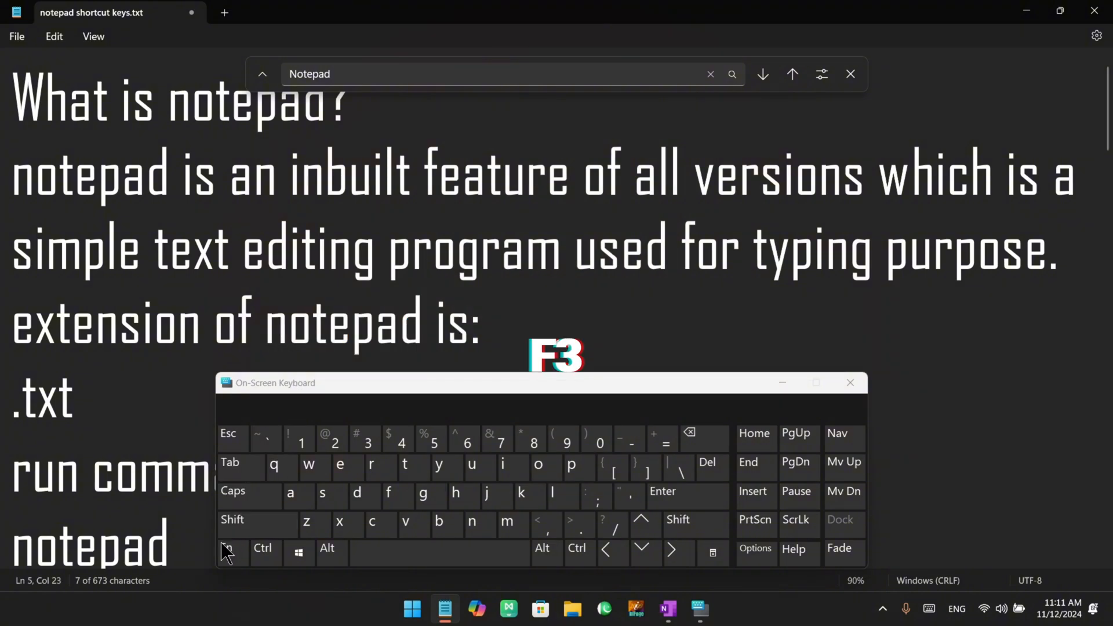
key("F3")
key("F3")
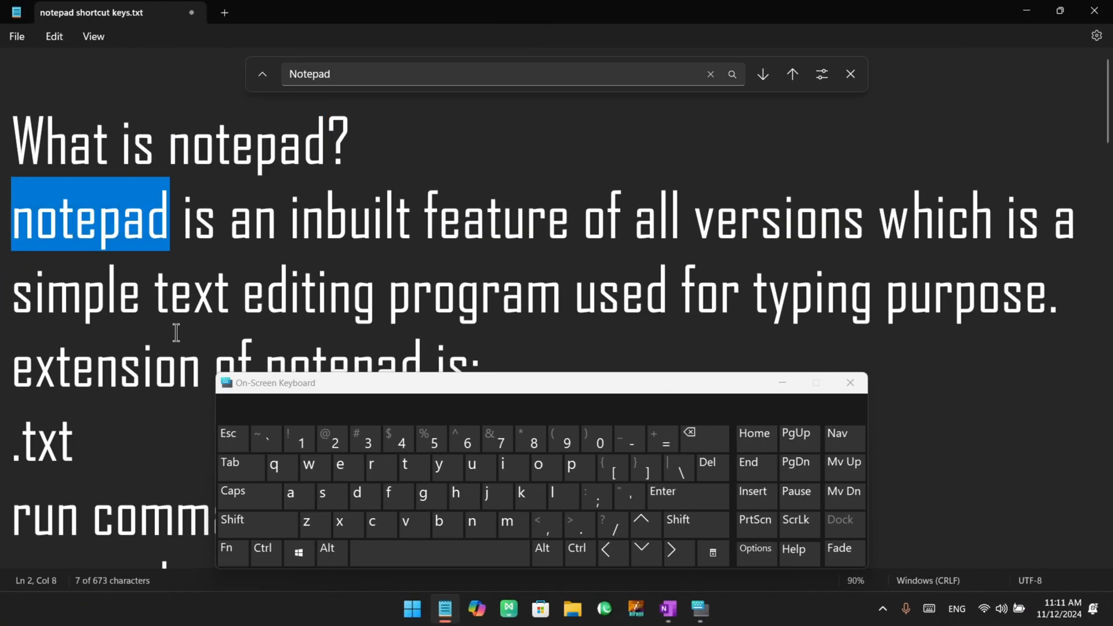
key("F3")
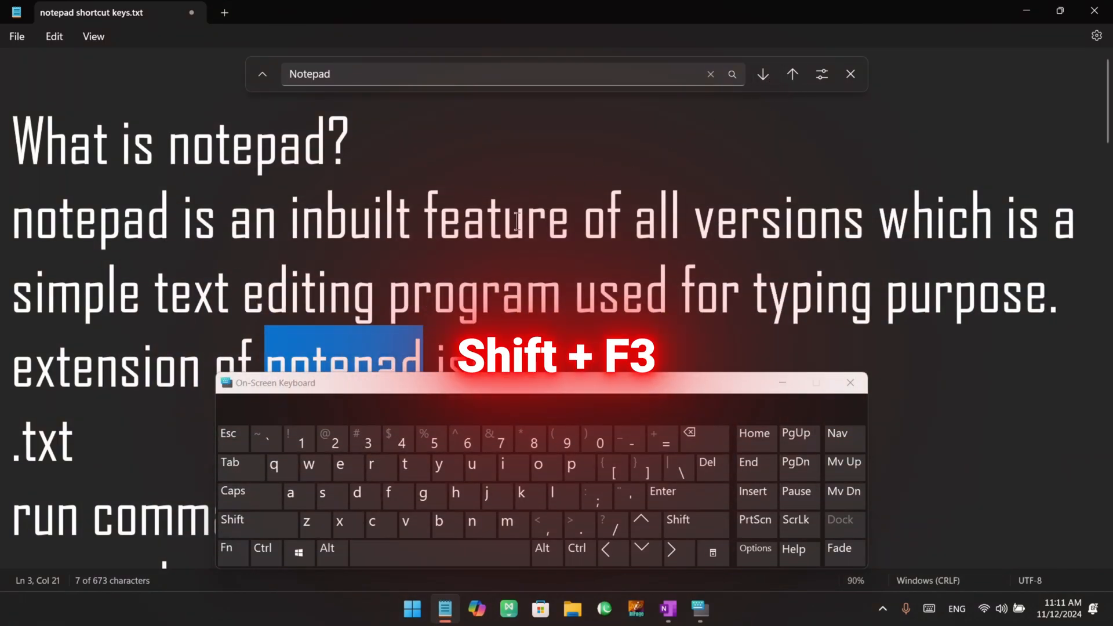
- Step back and forward through the "Notepad" matches using the Find previous and Find next shortcuts, and close the find bar
key("shift+F3")
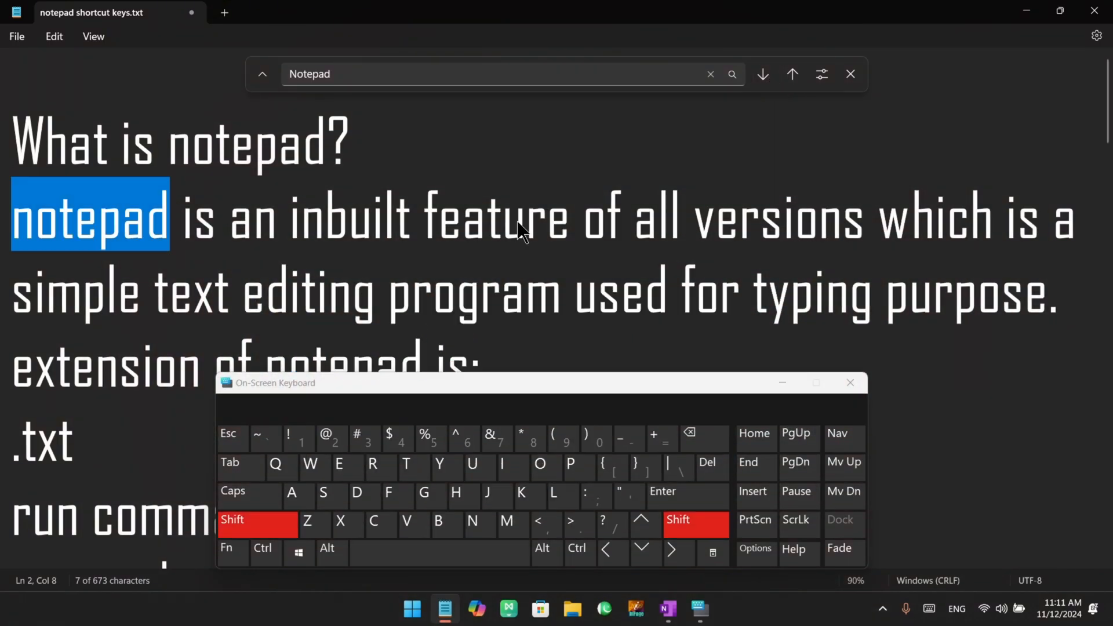
key("shift+F3")
key("F3")
key("F3")
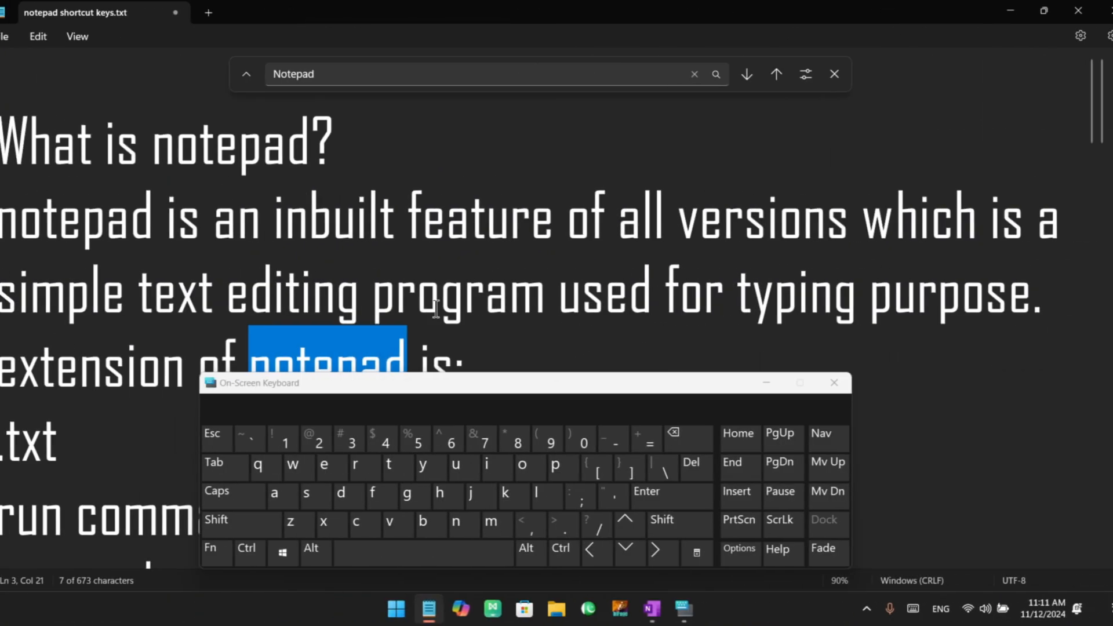
left_click(351, 284)
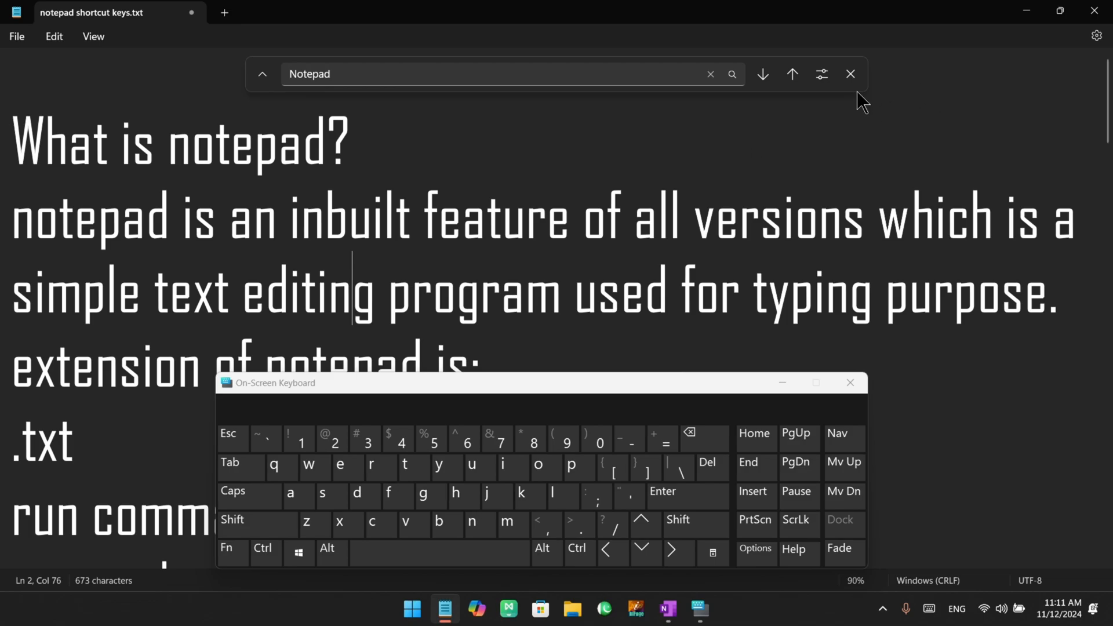
key("Escape")
- Go down the shortcut list to item 20, Ctrl + H, and highlight the word "Ctrl" in it
scroll(273, 218, "down", 1)
scroll(274, 216, "down", 6)
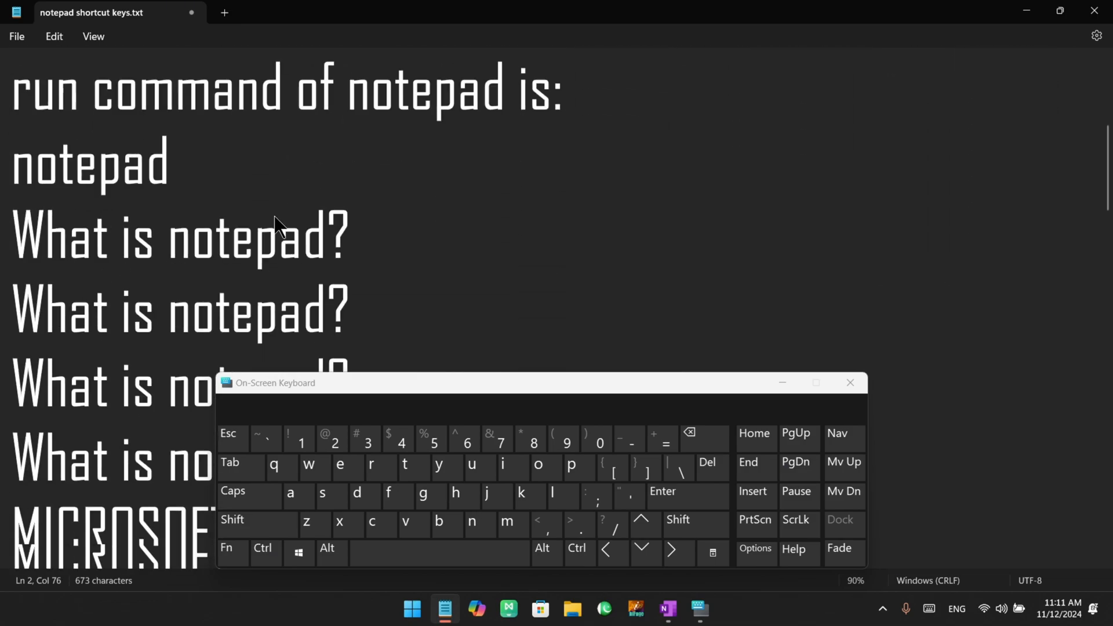
left_click_drag(238, 193, 159, 173)
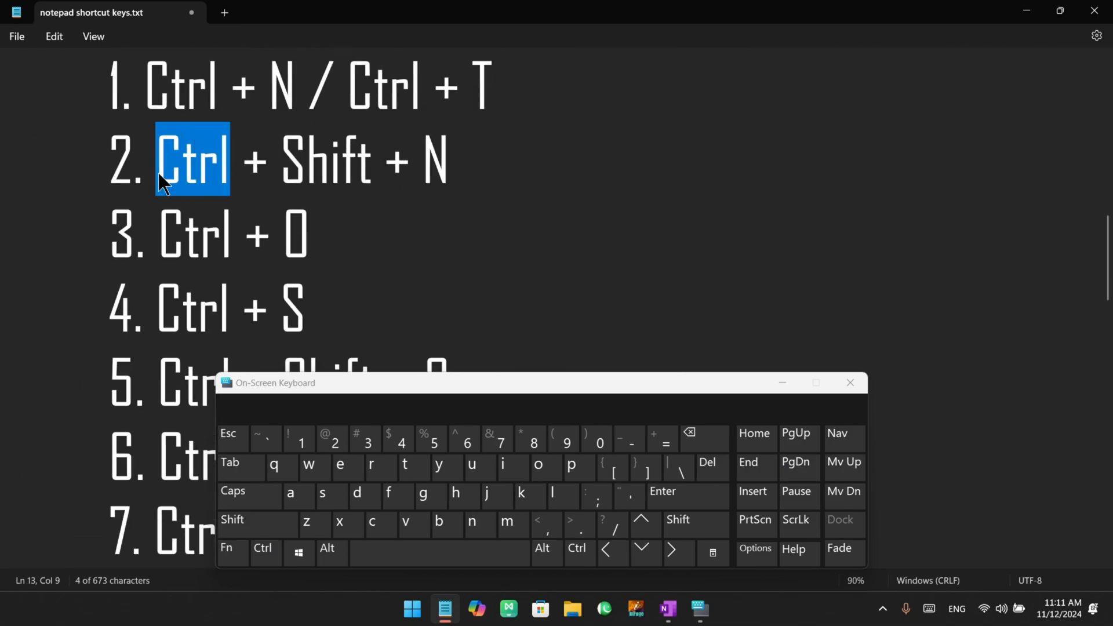
scroll(229, 261, "down", 4)
scroll(227, 256, "down", 3)
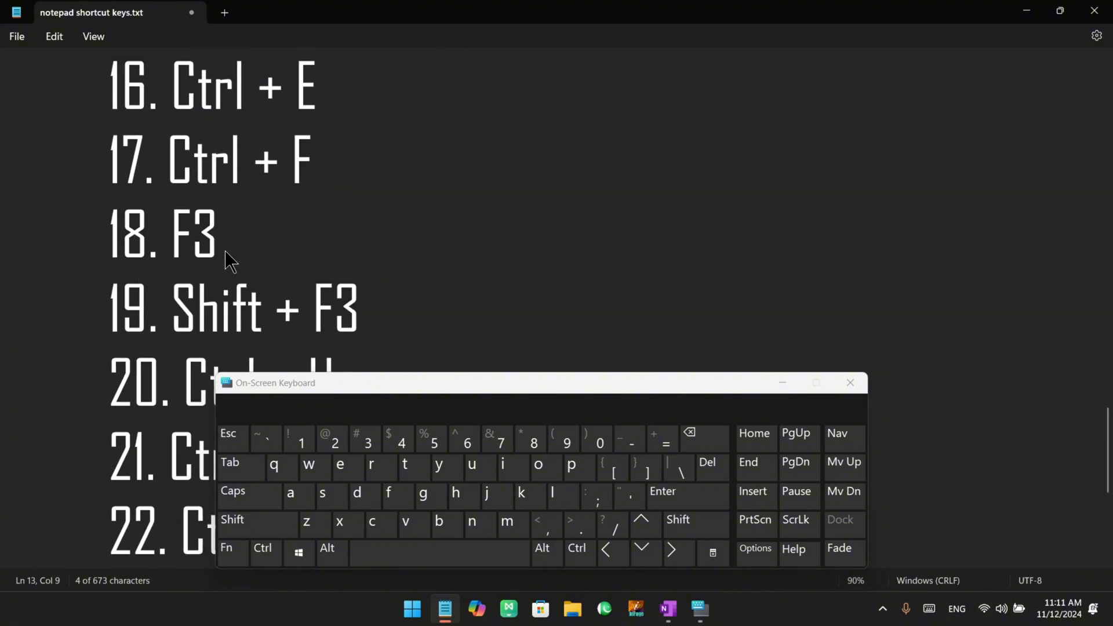
left_click_drag(267, 170, 192, 166)
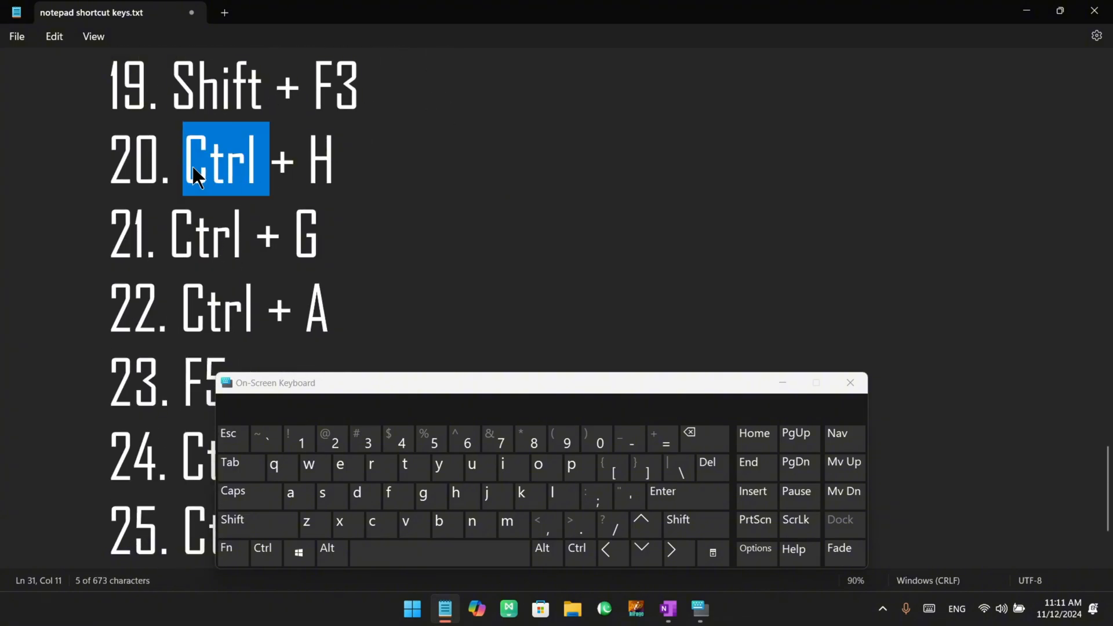
- Open Replace with the on-screen keyboard, replace all occurrences of "Ctrl" with "control", and close the replace bar
scroll(329, 338, "up", 2)
left_click(266, 553)
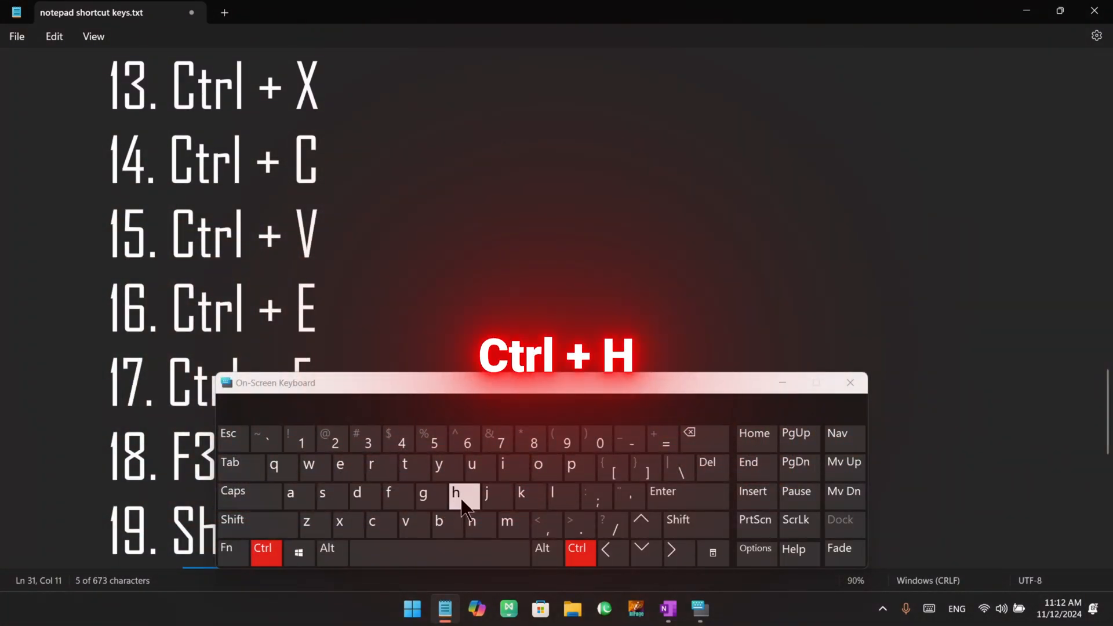
left_click(456, 493)
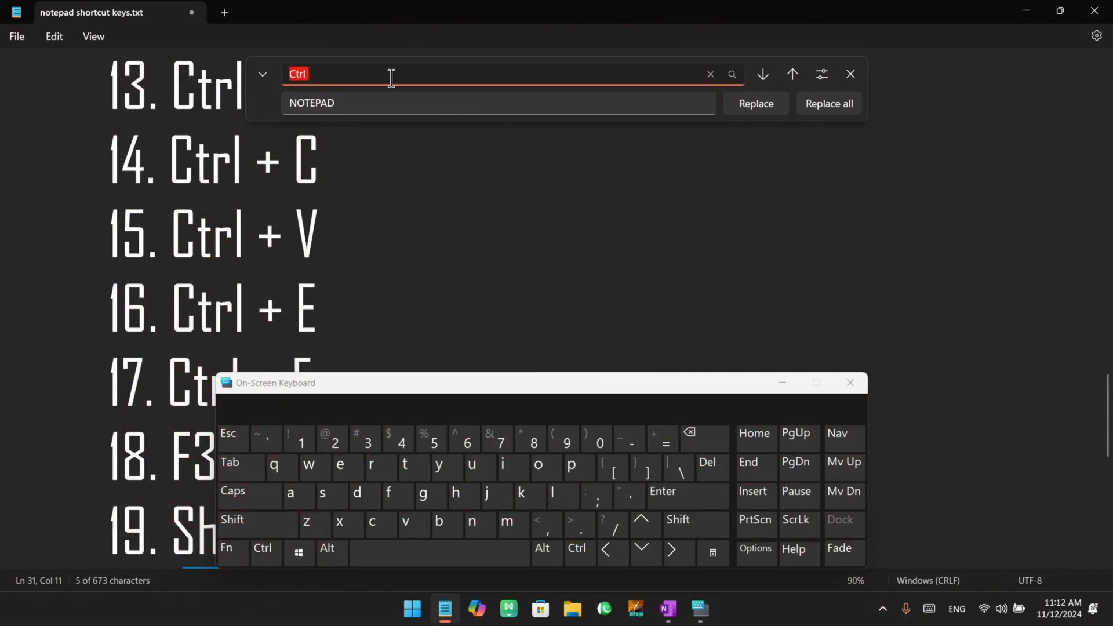
left_click(322, 74)
left_click_drag(339, 74, 244, 74)
left_click(334, 78)
left_click_drag(341, 73, 251, 84)
left_click_drag(376, 100, 246, 107)
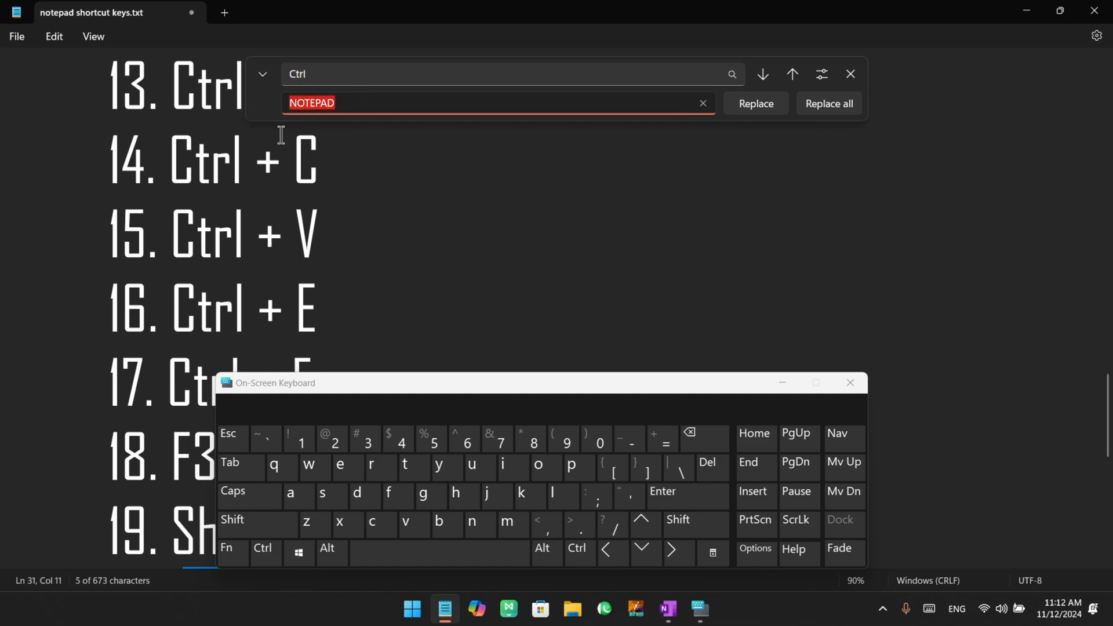
type("control")
left_click(825, 106)
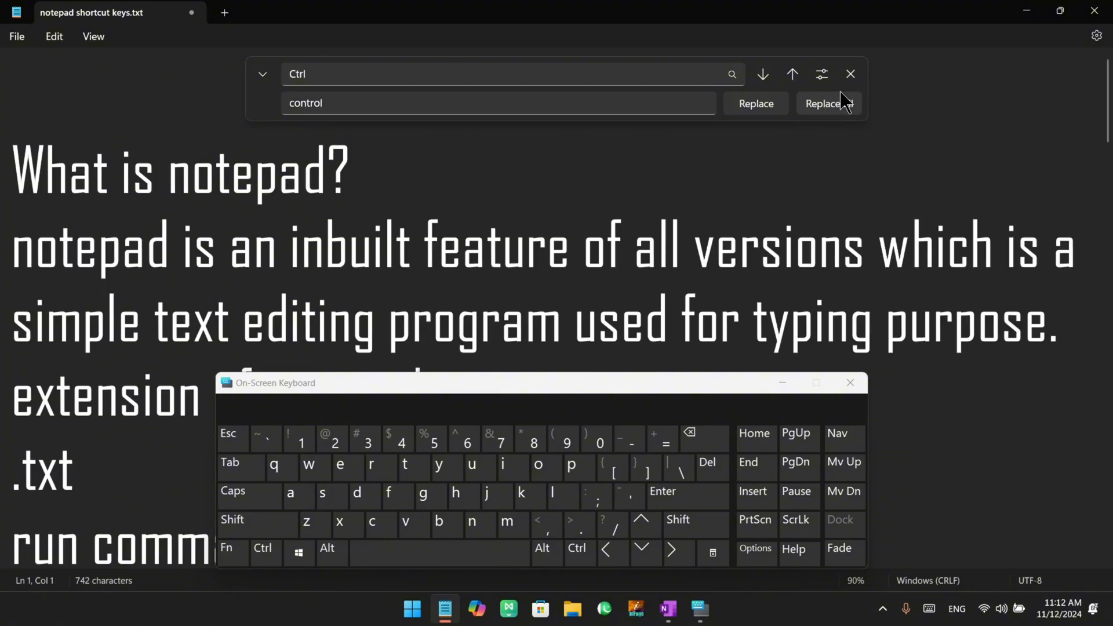
left_click(853, 76)
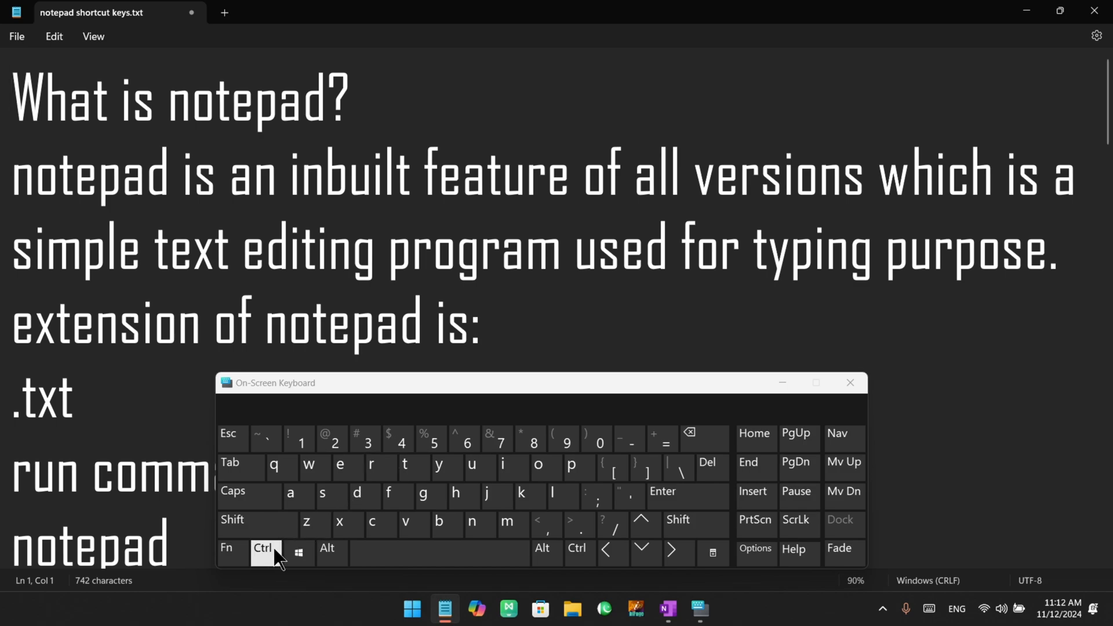
- Open Find with the on-screen keyboard, search the document for "ctrl", and dismiss the message
left_click(261, 553)
left_click(398, 497)
left_click(372, 523)
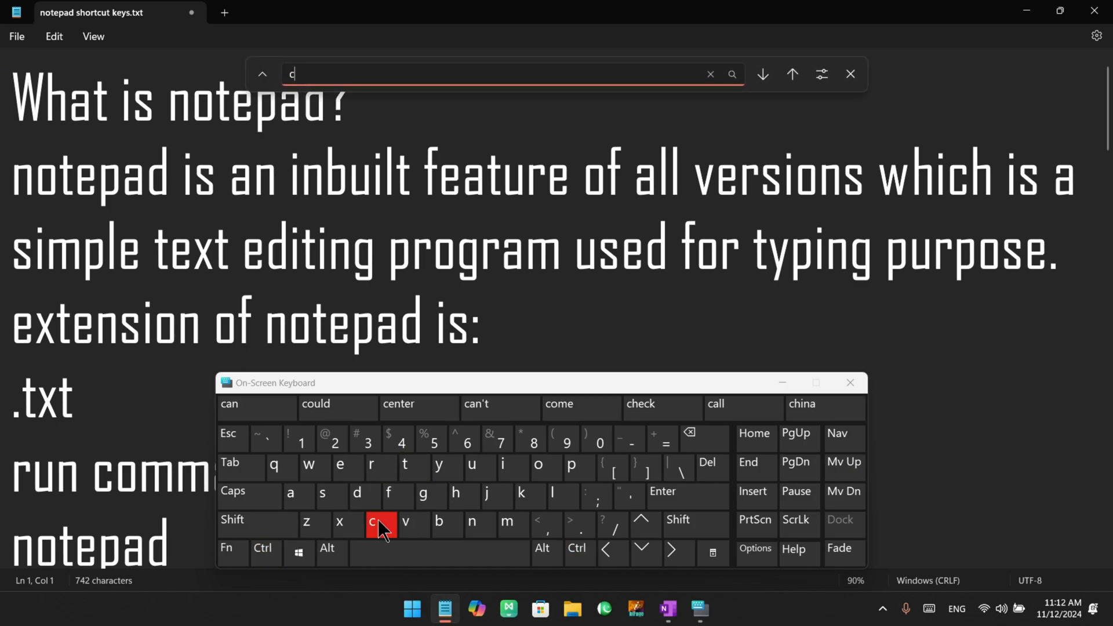
left_click(411, 467)
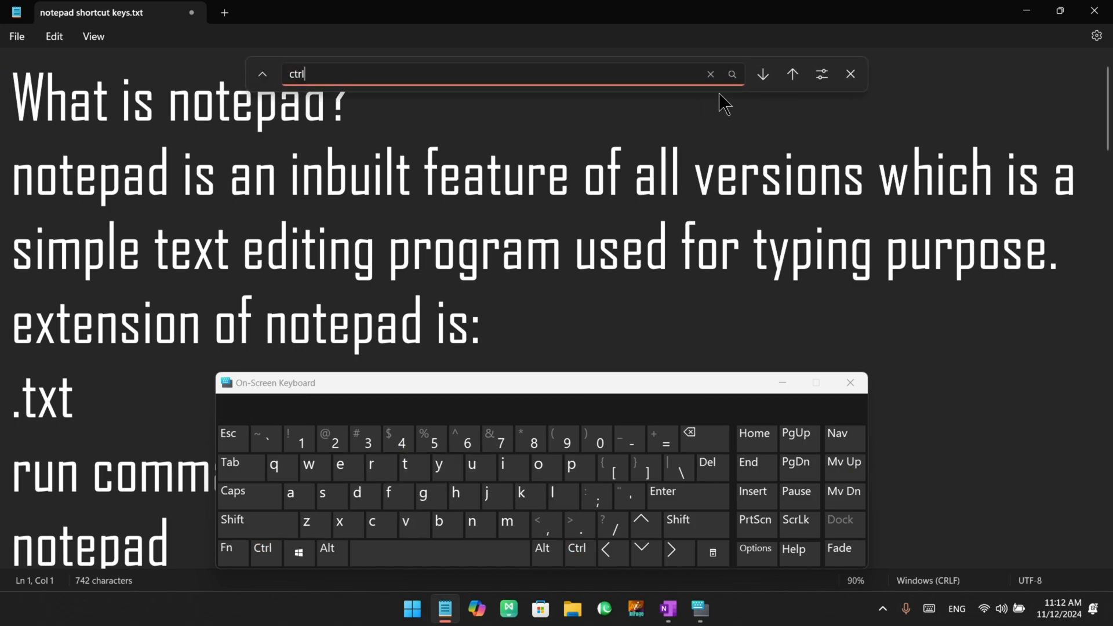
left_click(763, 73)
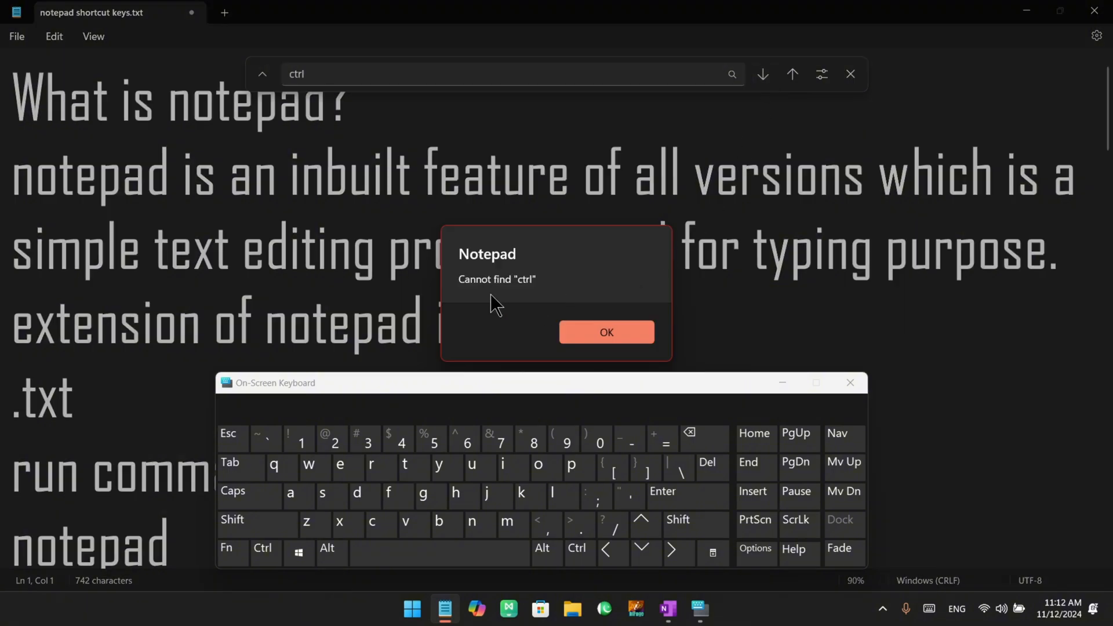
left_click(589, 326)
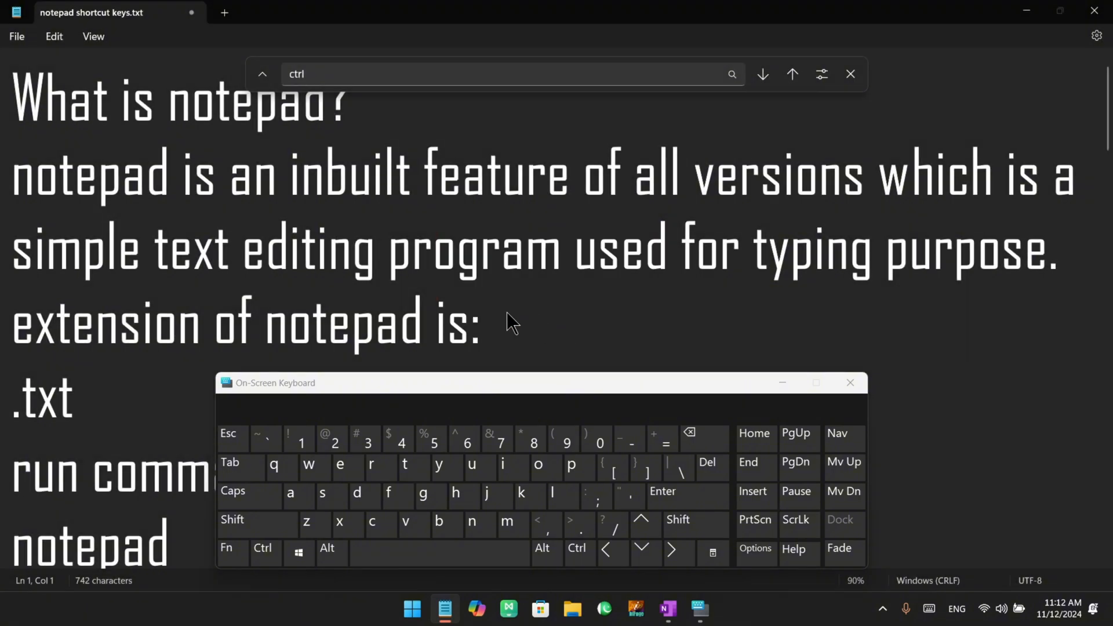
- Replace the search term in the find bar with "control" using the on-screen keyboard
left_click(270, 74)
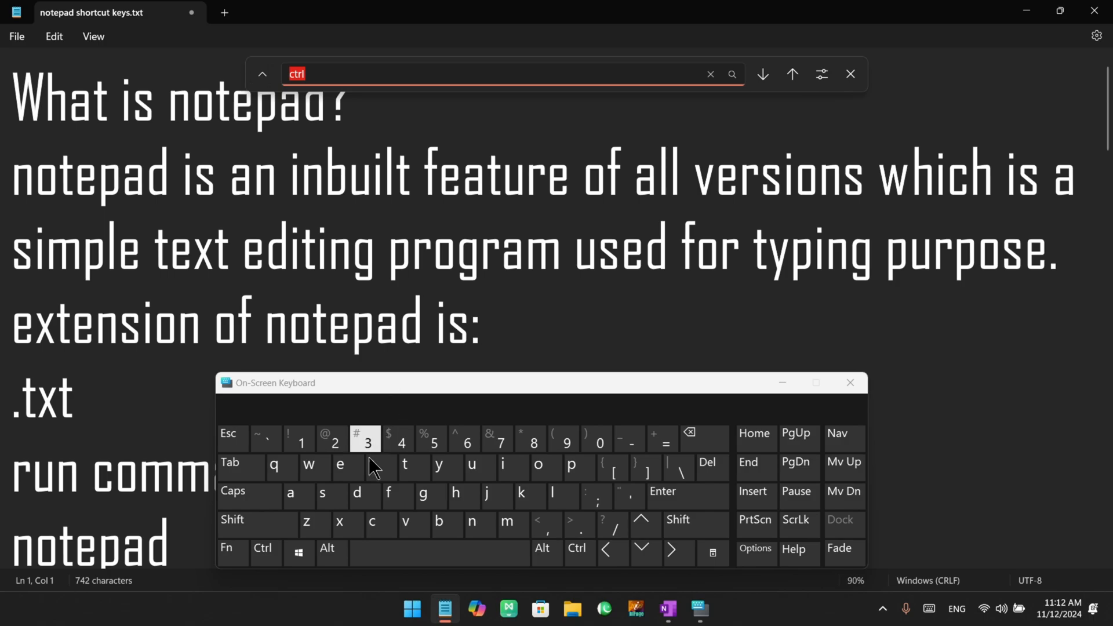
left_click(394, 533)
left_click(538, 464)
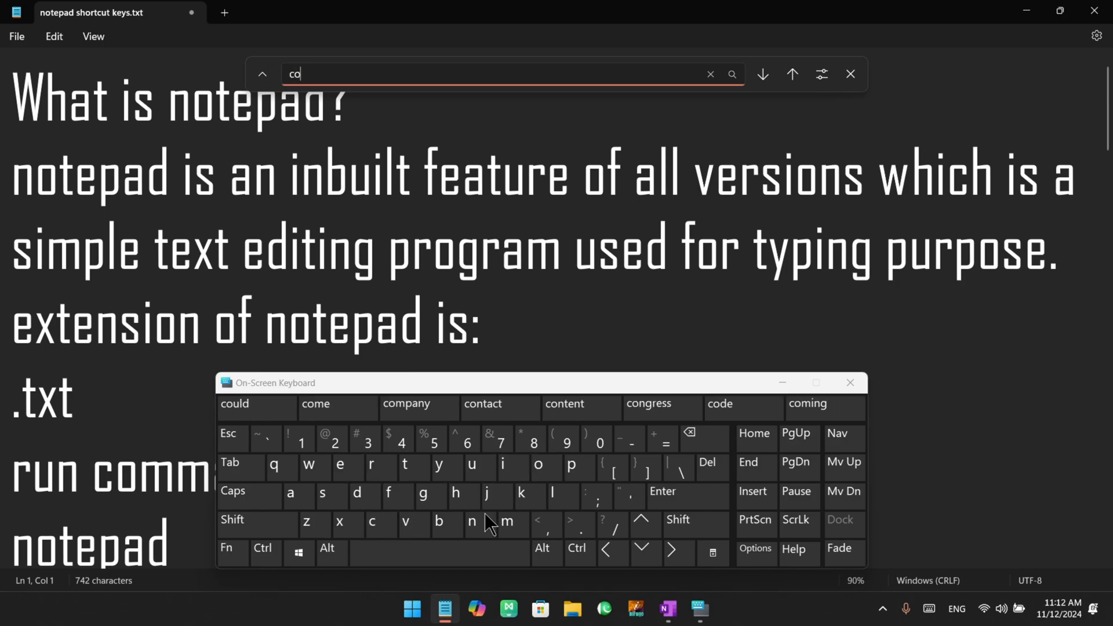
left_click(478, 521)
left_click(482, 406)
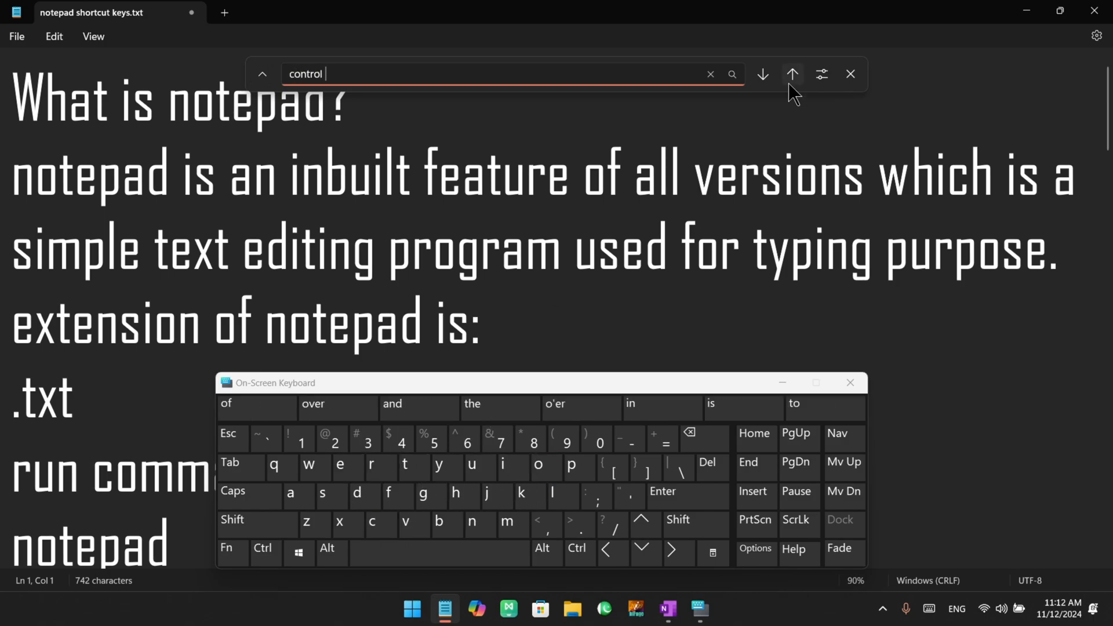
- Step forward through the "control" matches in the numbered shortcut list
left_click(768, 78)
left_click(767, 78)
left_click(768, 78)
left_click(768, 77)
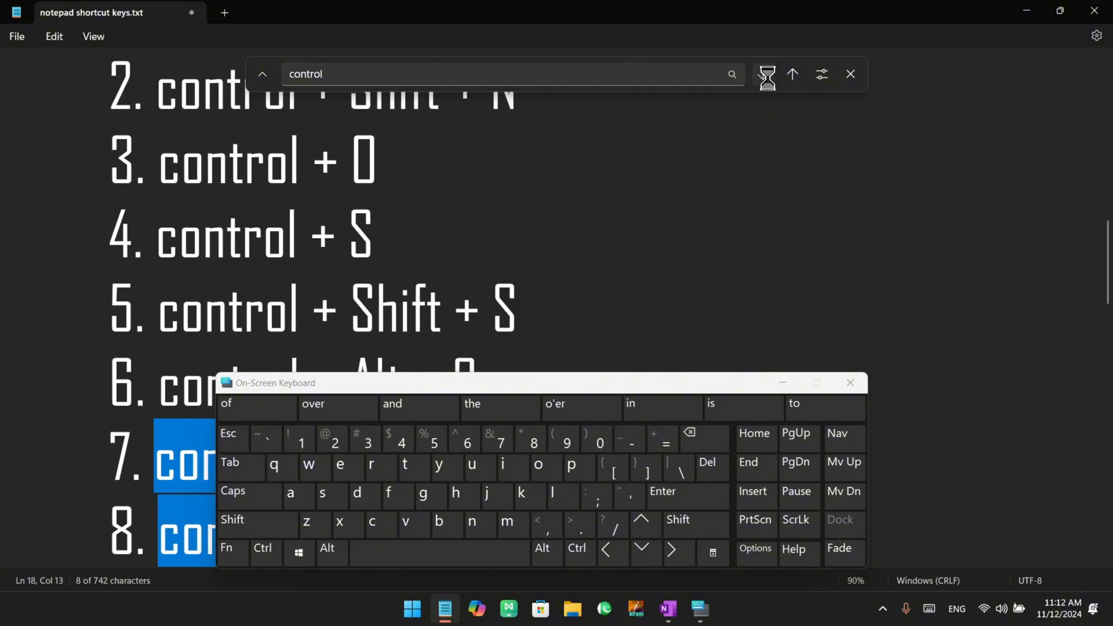
left_click(768, 78)
left_click(767, 78)
left_click(768, 78)
left_click(768, 78)
left_click(768, 78)
left_click(768, 78)
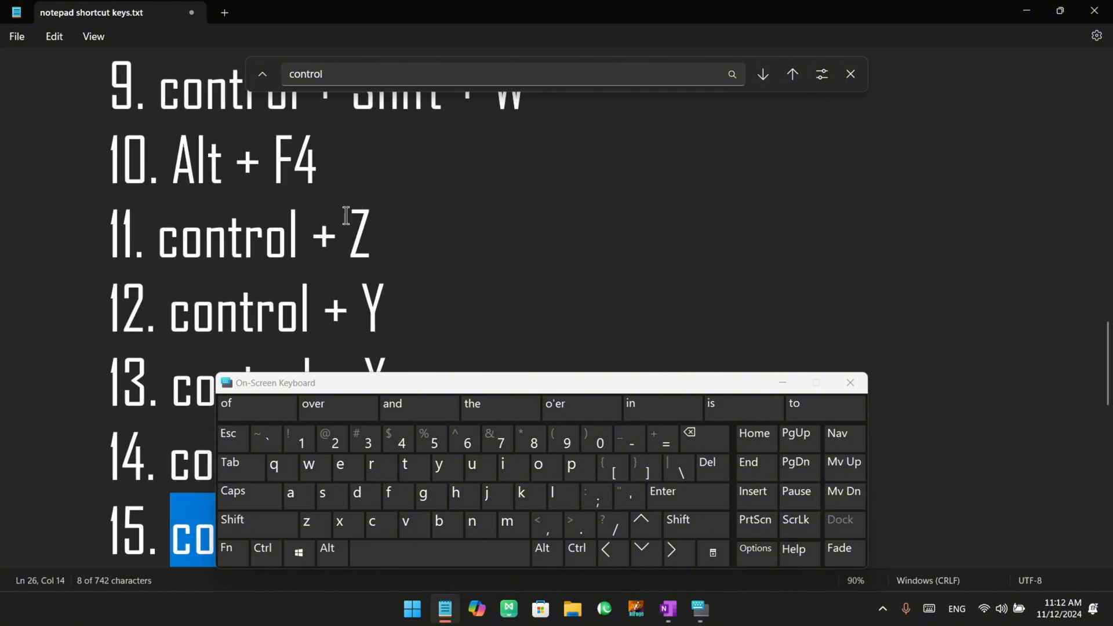
- Reopen Replace, highlight its replacement and search terms, and close the bar
key("ctrl+h")
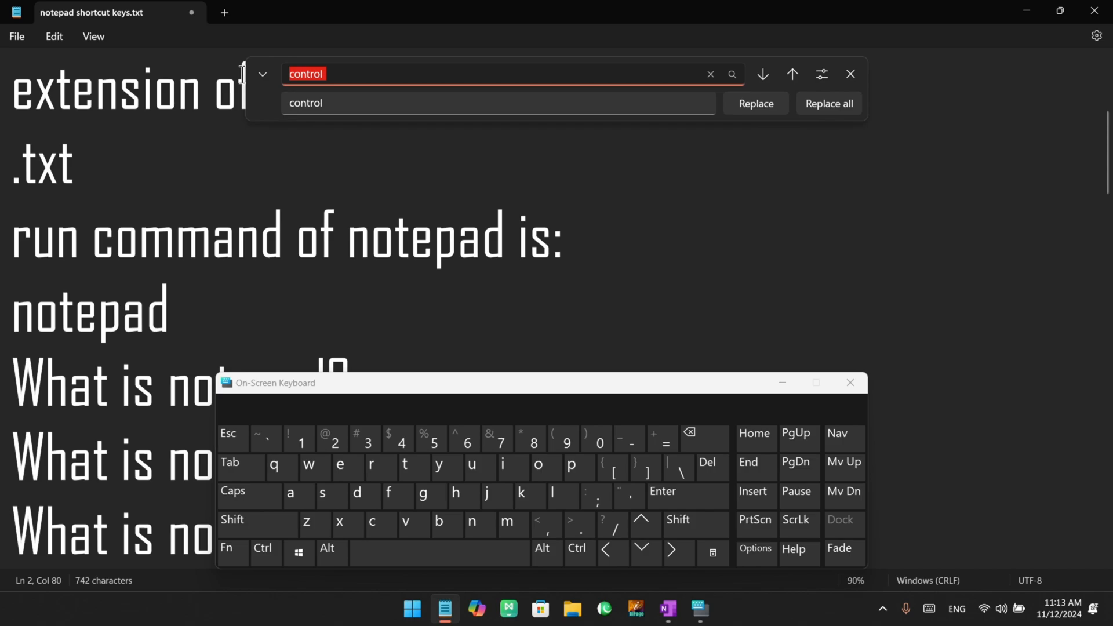
left_click_drag(353, 101, 267, 107)
left_click_drag(338, 76, 268, 78)
double_click(343, 103)
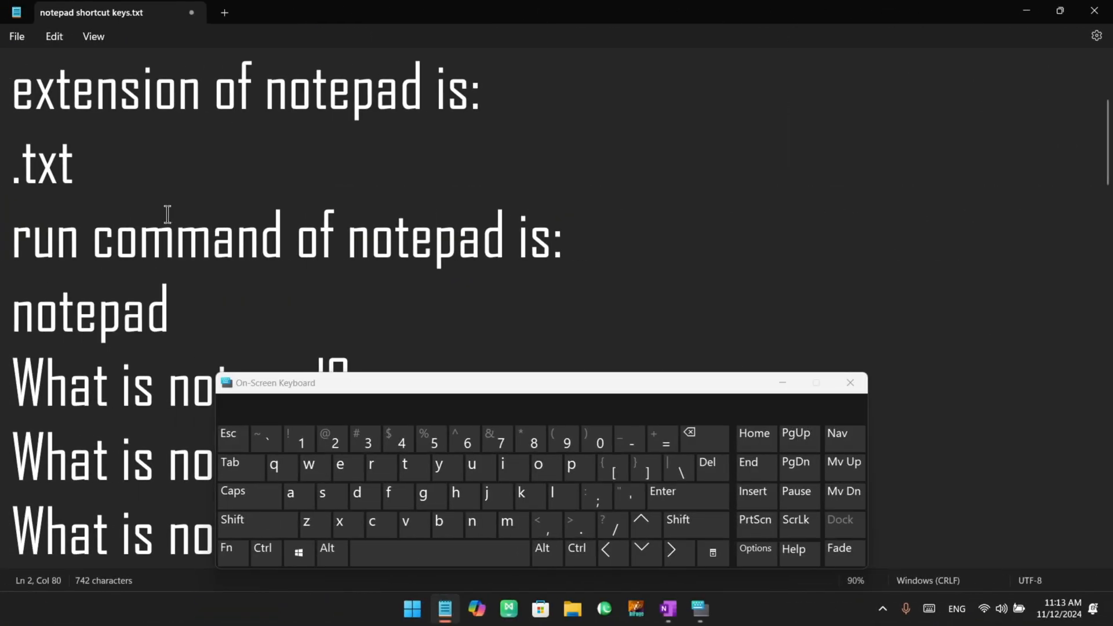
- Open Go to line with the on-screen keyboard and jump to line 9
left_click(266, 559)
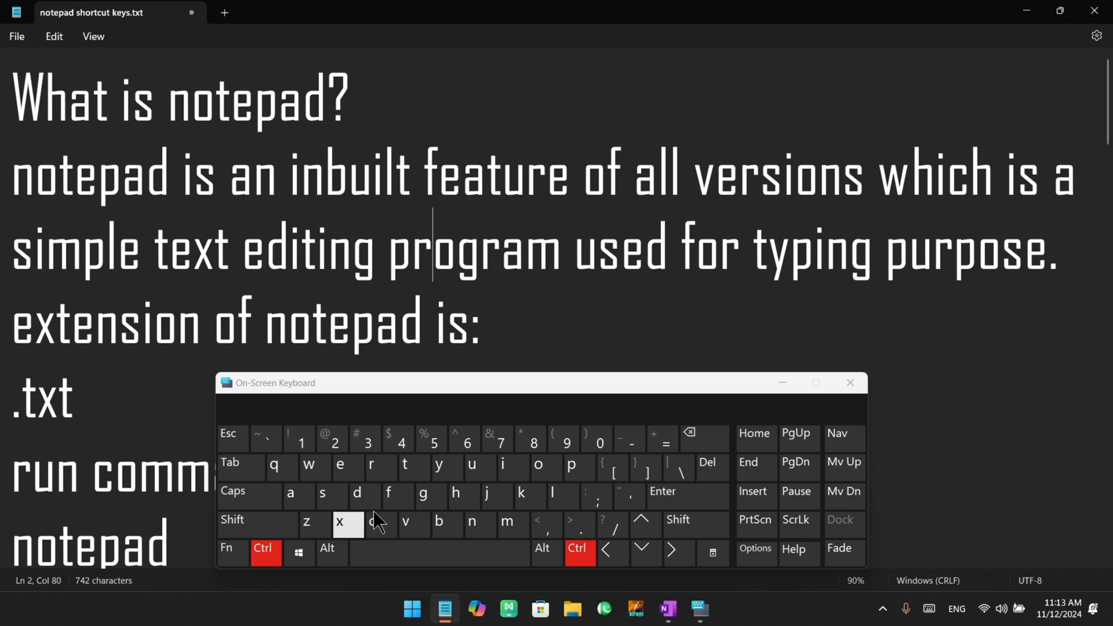
left_click(425, 494)
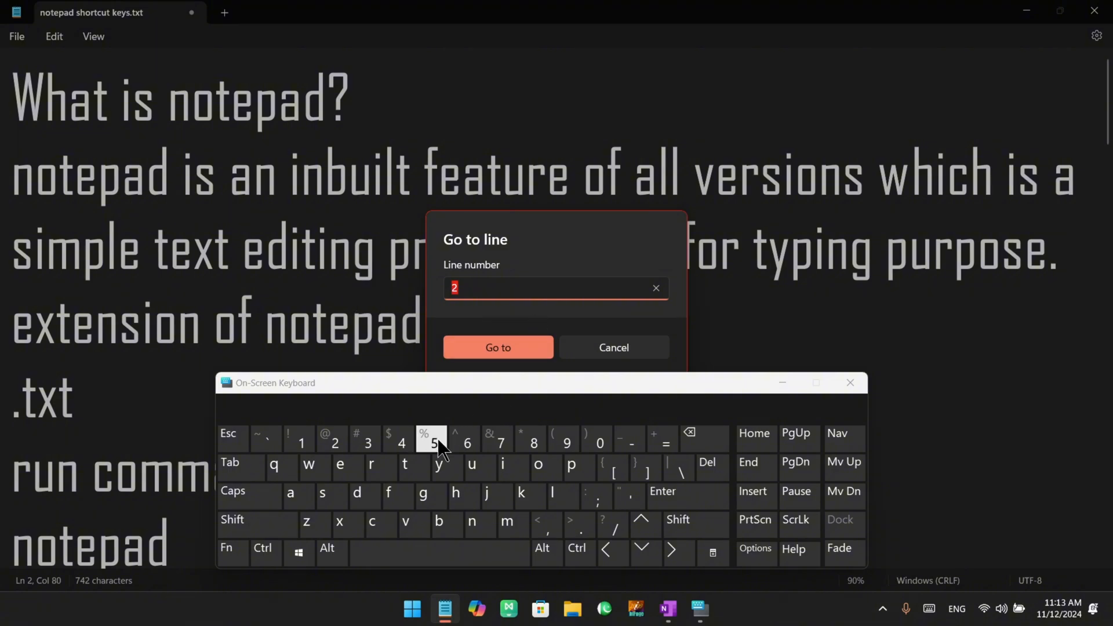
type("9")
left_click(511, 355)
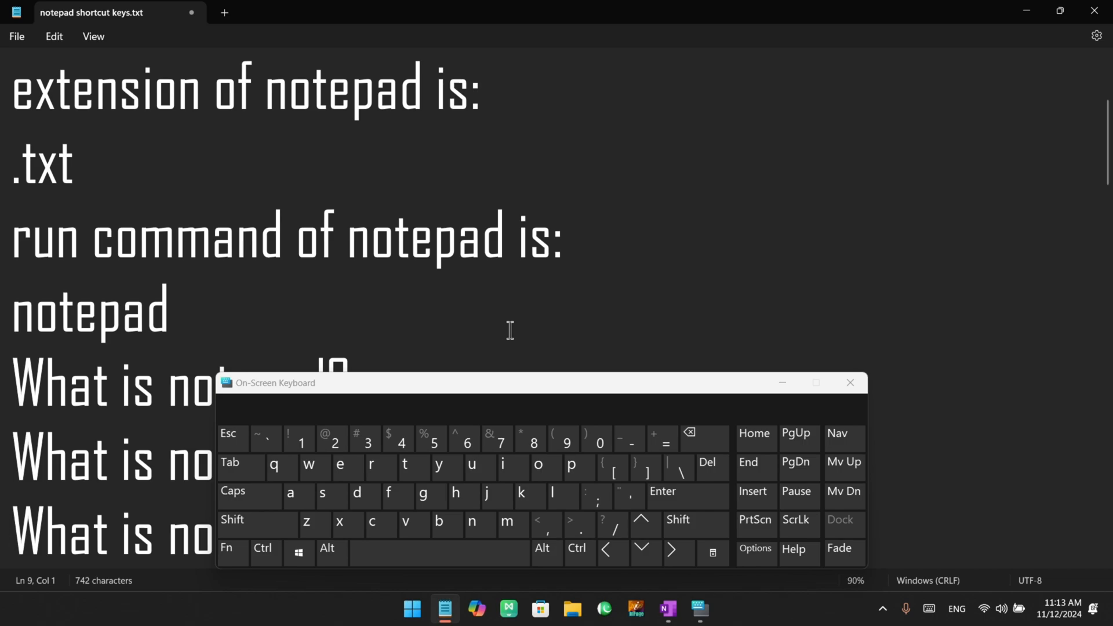
- Use Go to line again to jump to line 1, and put the cursor back in the opening paragraph
scroll(510, 331, "down", 1)
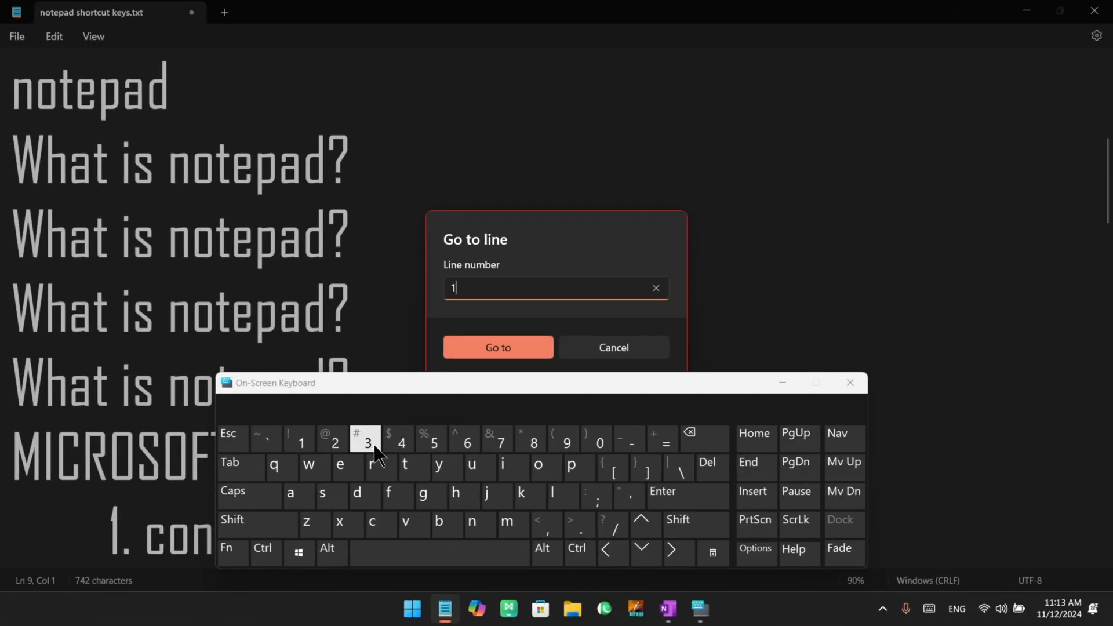
left_click(497, 342)
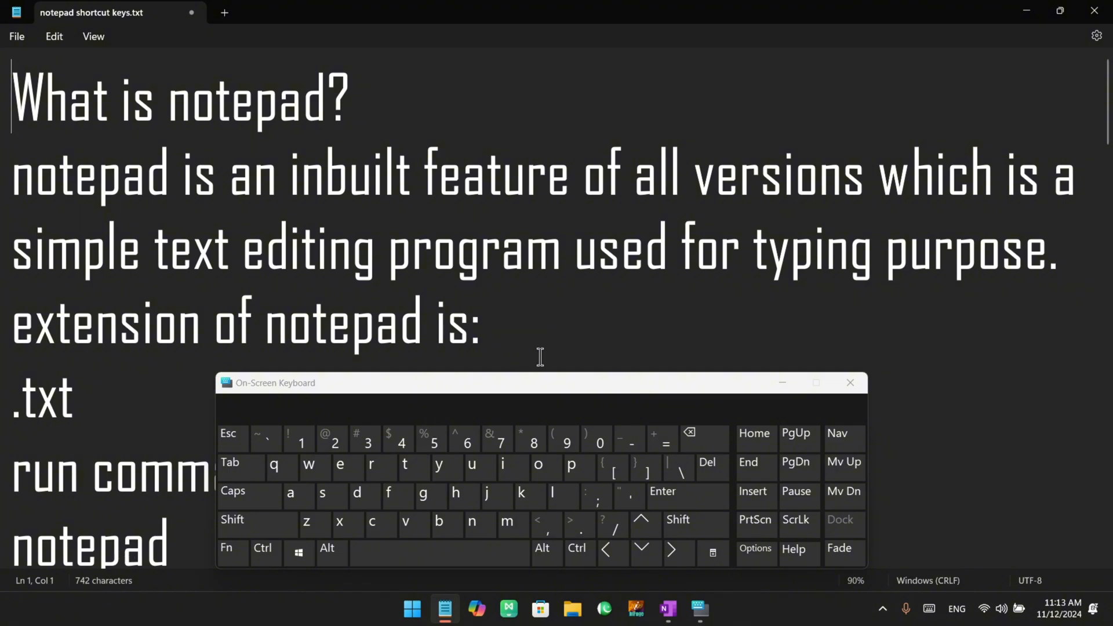
left_click(500, 316, "shift")
left_click(373, 241)
- Select the whole document with the on-screen keyboard's select-all shortcut, review the selection up to the first line, and deselect it
scroll(231, 209, "down", 2)
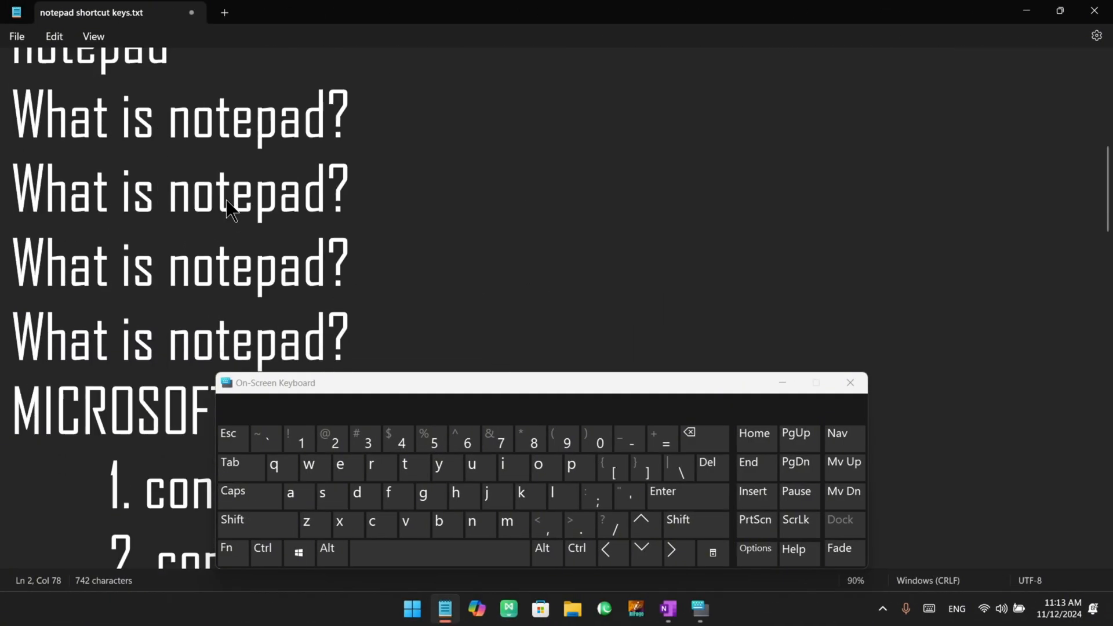
scroll(230, 209, "down", 10)
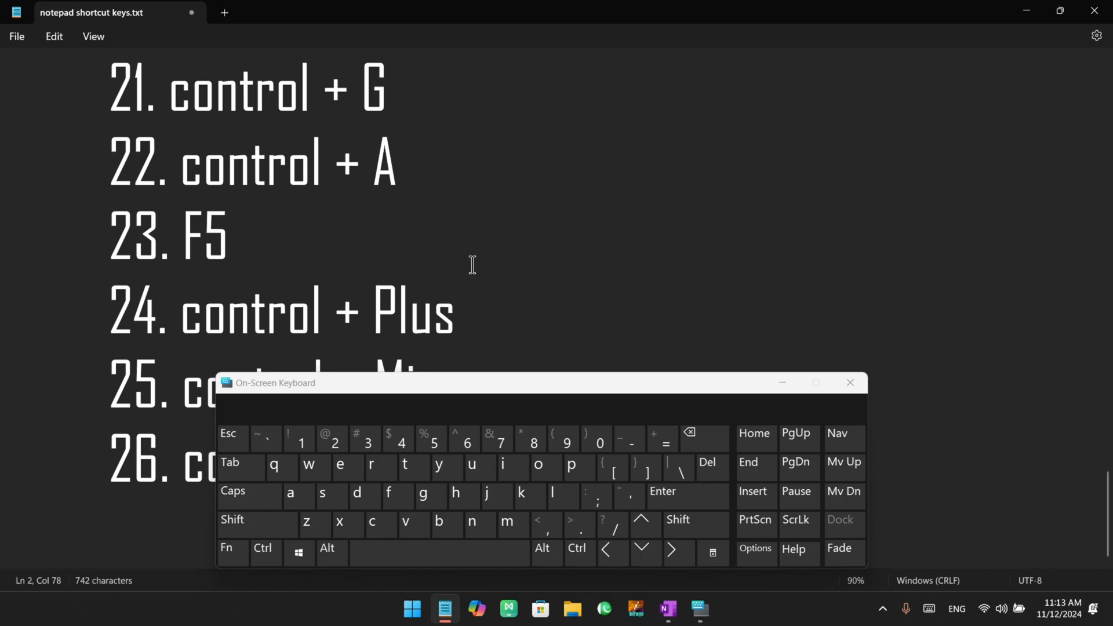
scroll(506, 247, "up", 15)
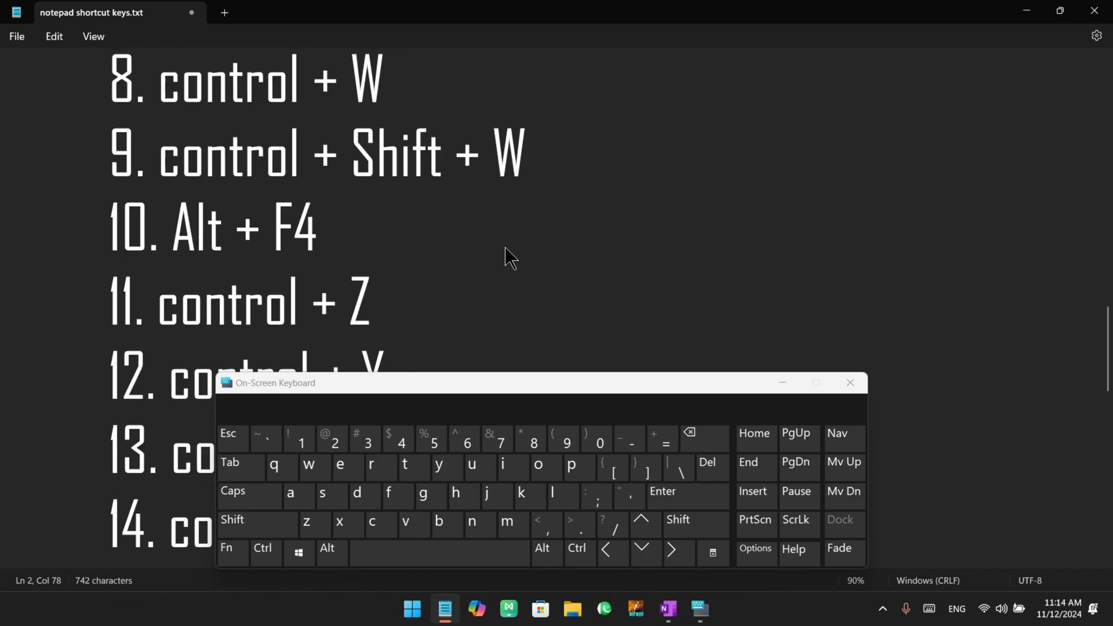
left_click(266, 550)
left_click(290, 493)
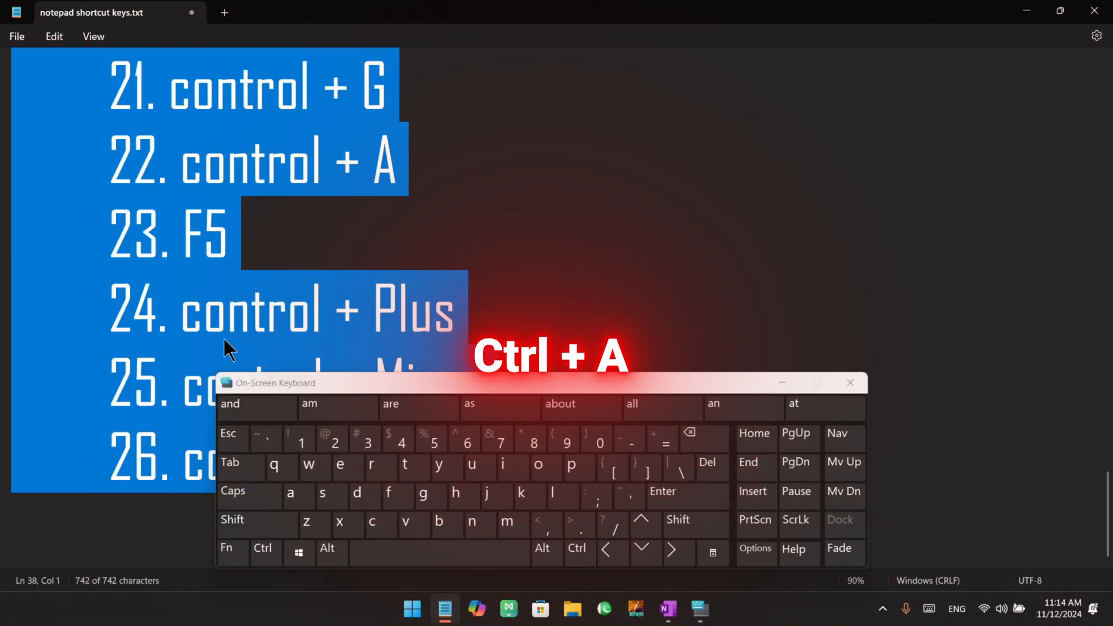
scroll(228, 328, "up", 15)
scroll(229, 328, "up", 5)
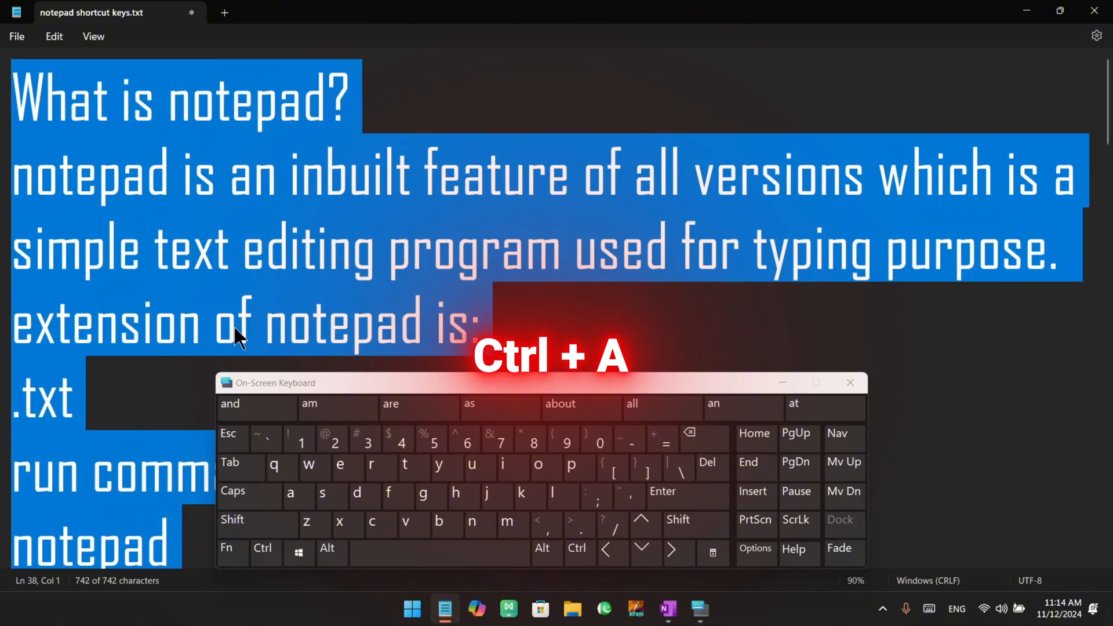
left_click(451, 237)
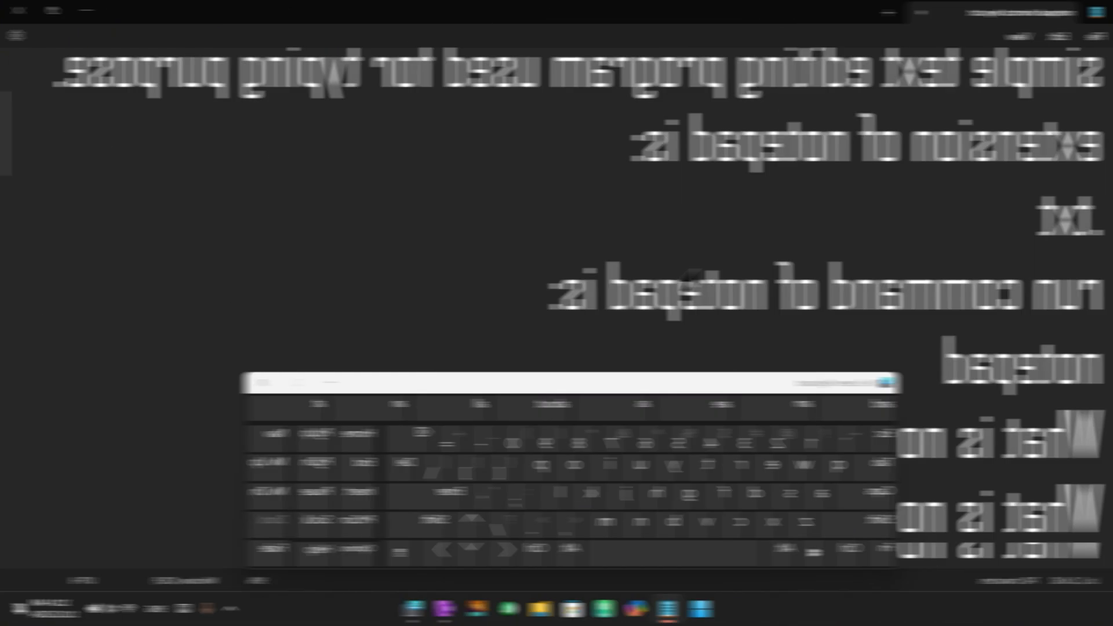
- Insert the current time and date on a new line below the "notepad" run command using the on-screen keyboard, and highlight it
scroll(158, 195, "down", 2)
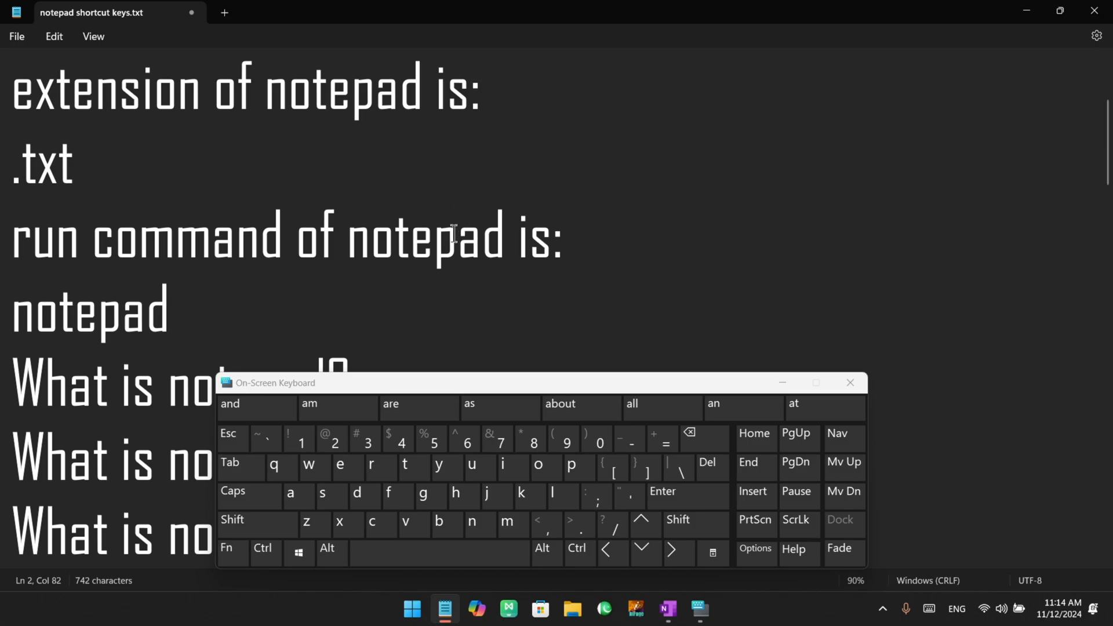
left_click(216, 317)
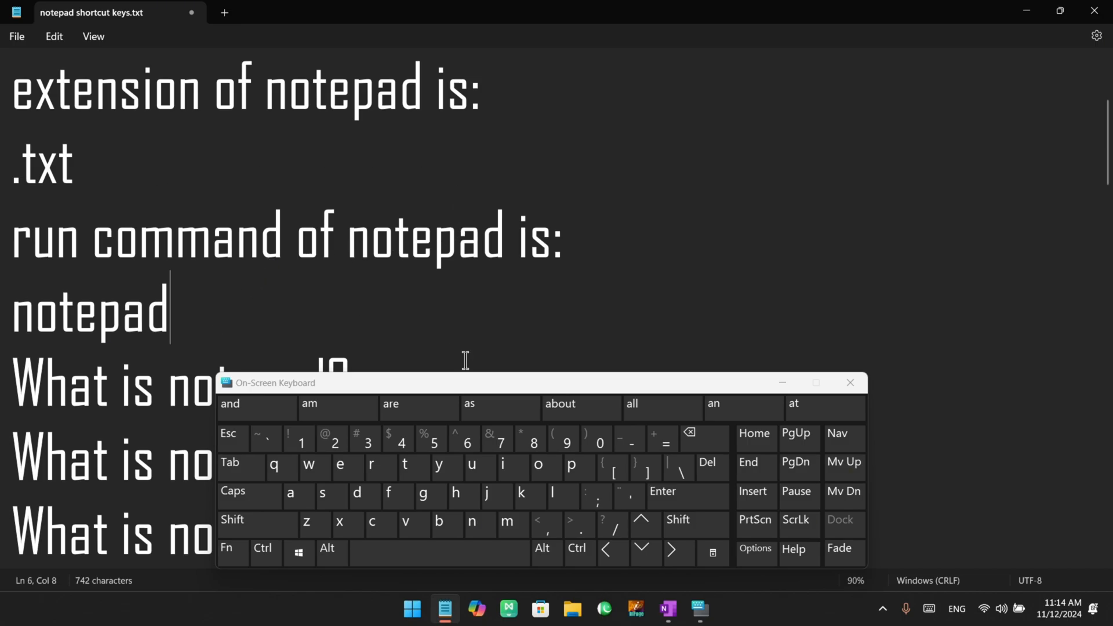
left_click(704, 493)
scroll(347, 284, "down", 1)
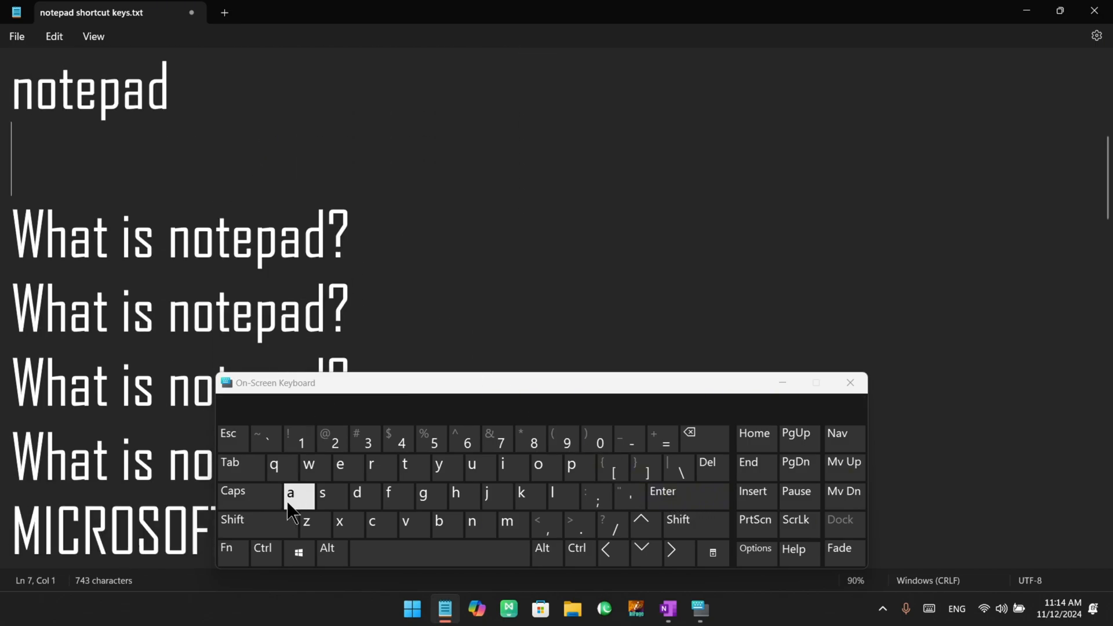
left_click(232, 551)
left_click(426, 445)
left_click_drag(378, 171, 20, 186)
- Insert the current time and date on a new line below the "MICROSOFT NOTEPAD:" heading, highlight it, and clear the highlight
scroll(448, 251, "down", 2)
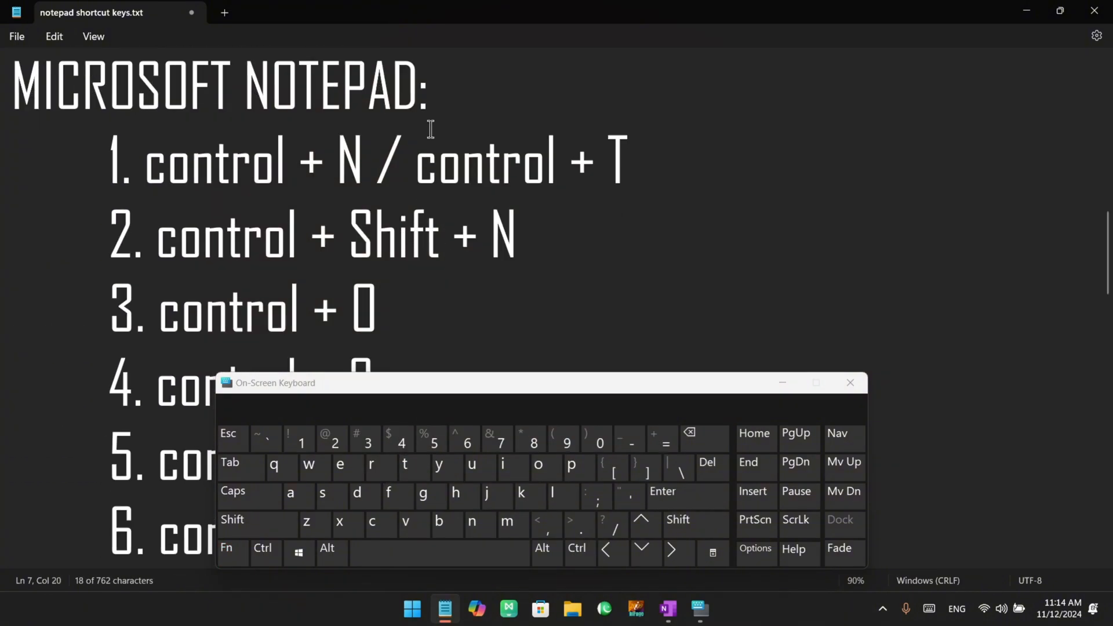
left_click(444, 99)
left_click(673, 494)
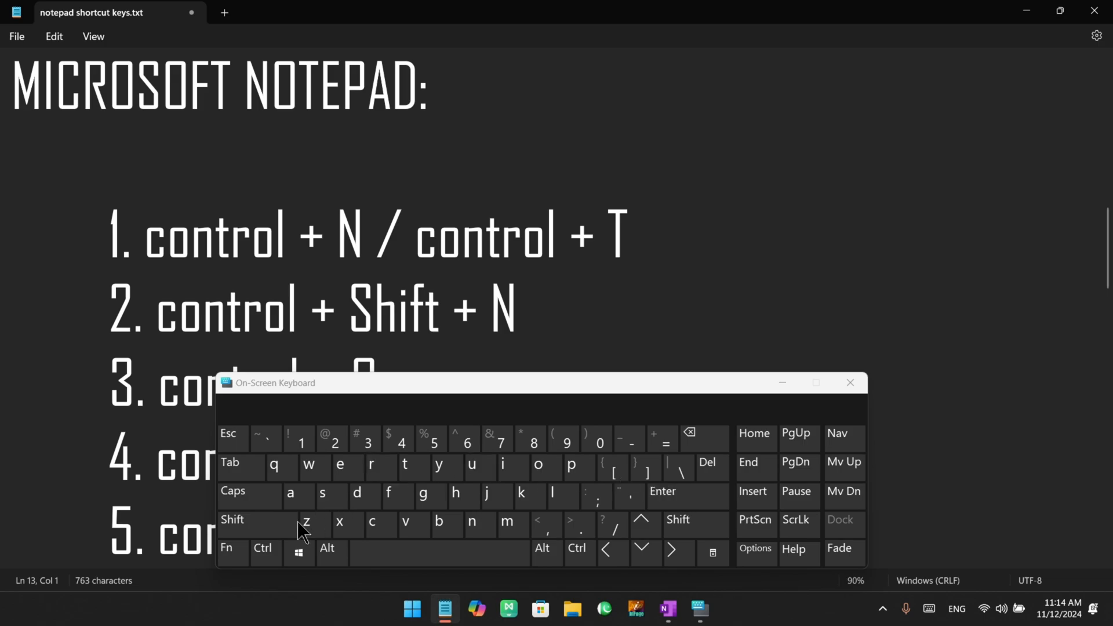
left_click(232, 552)
left_click(426, 441)
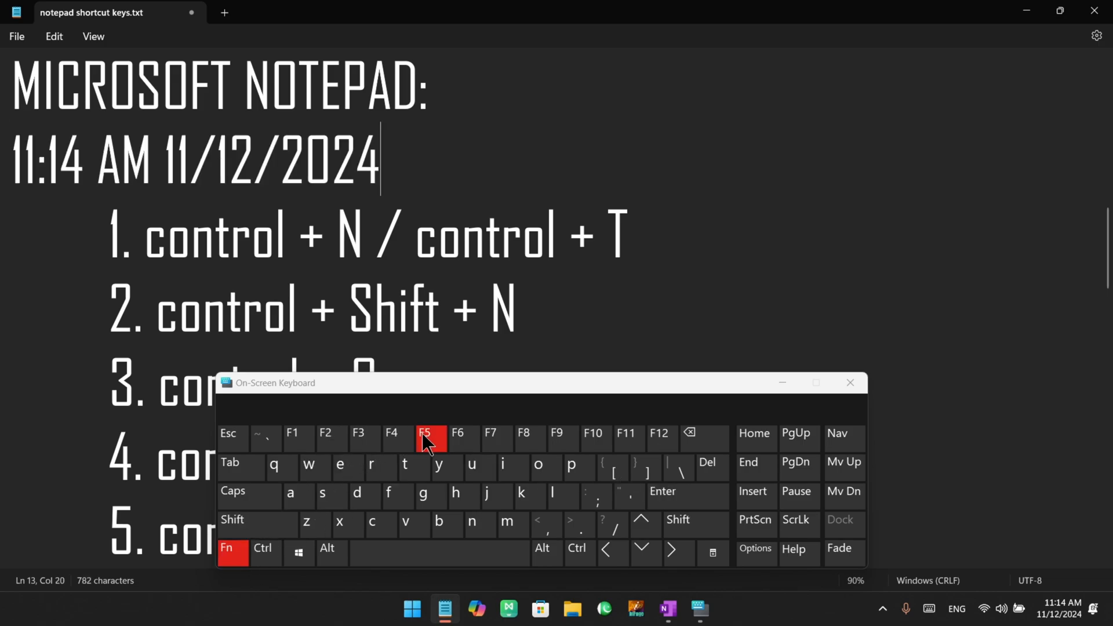
left_click_drag(381, 171, 37, 124)
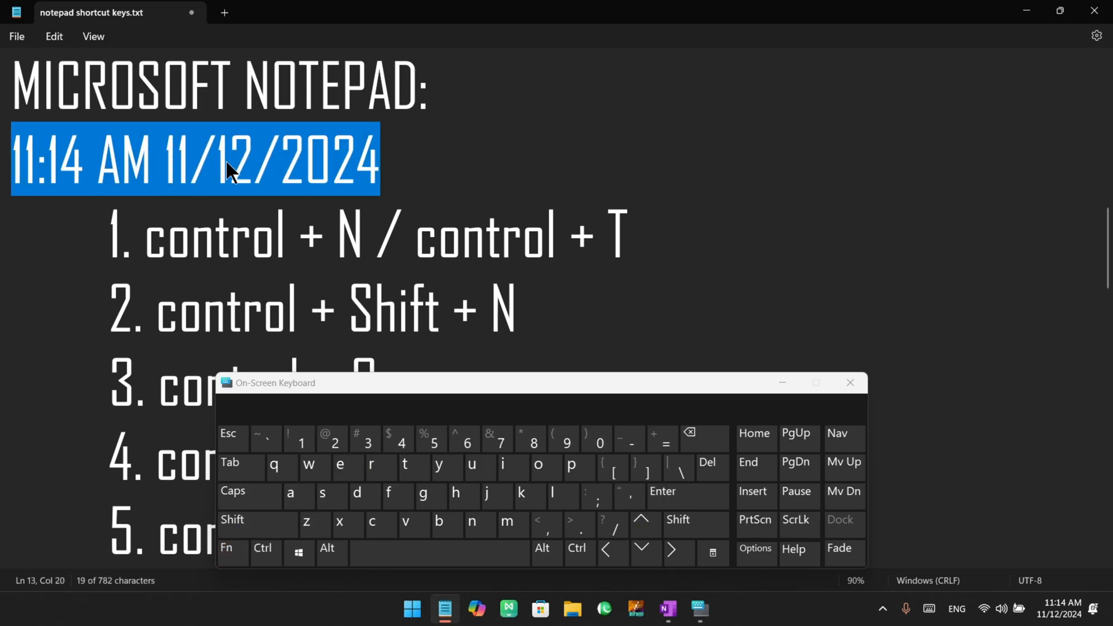
left_click(403, 200)
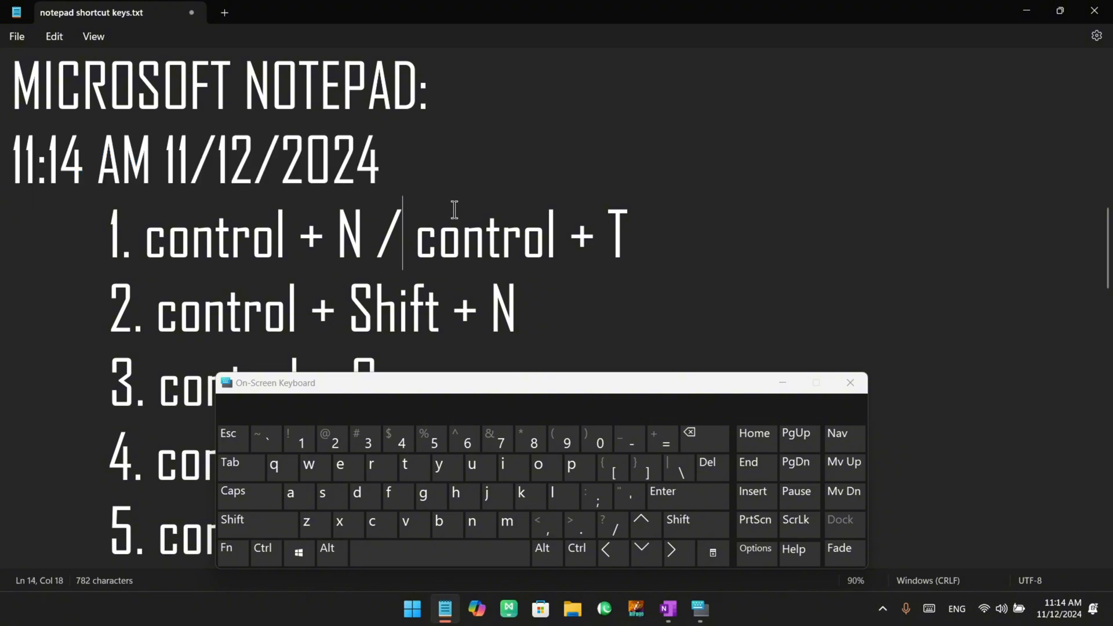
- Place the cursor at the end of the date line, and zoom the text in and back out to 80%
left_click(417, 164)
left_click(263, 548)
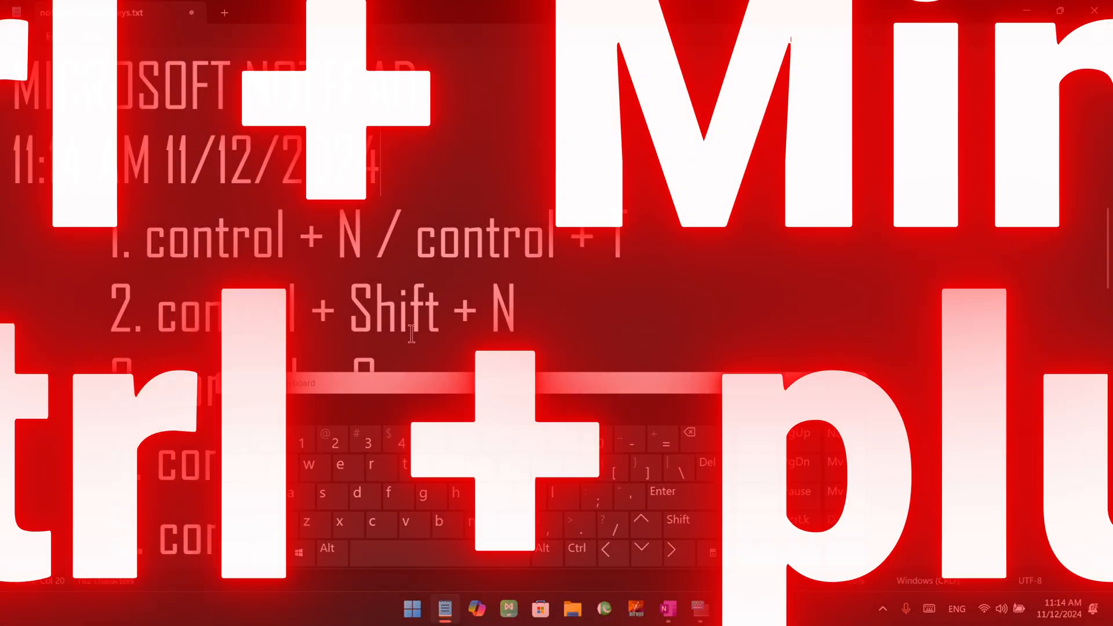
key("ctrl+plus")
key("ctrl+plus")
key("ctrl+plus")
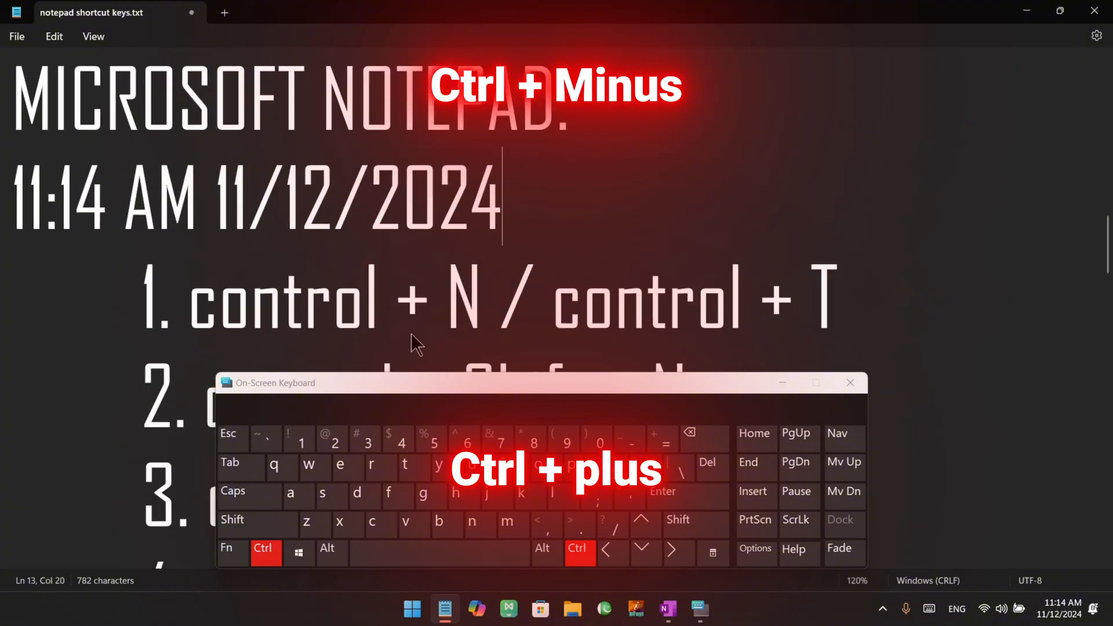
key("ctrl+plus")
key("ctrl+minus")
key("ctrl+minus")
key("ctrl+minus")
key("ctrl+minus")
key("ctrl+minus")
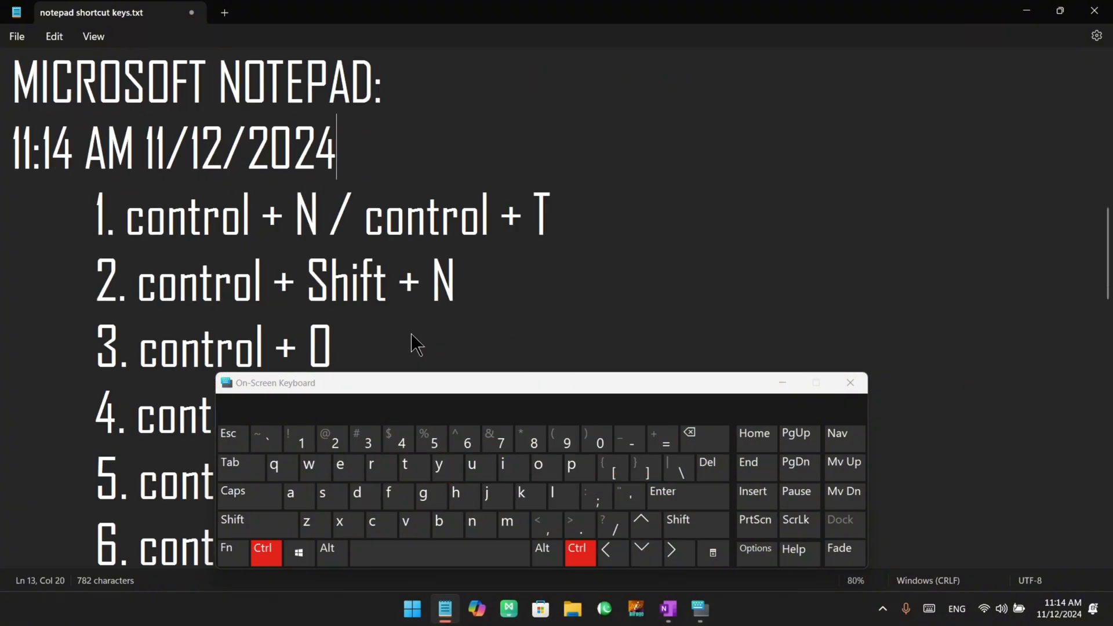
- Enlarge the document text by seven zoom levels and shrink it again by the same number of levels
key("ctrl+plus")
key("ctrl+plus")
key("ctrl+plus")
key("ctrl+plus")
key("ctrl+plus")
key("ctrl+plus")
key("ctrl+plus")
key("ctrl+minus")
key("ctrl+minus")
key("ctrl+minus")
key("ctrl+minus")
key("ctrl+minus")
key("ctrl+minus")
key("ctrl+minus")
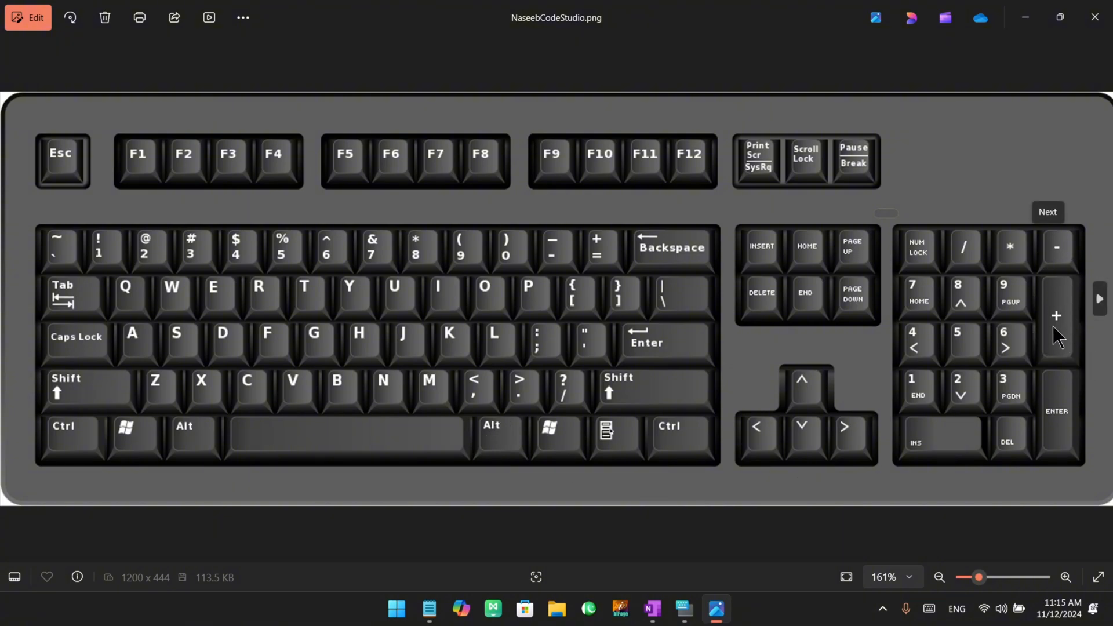
- Minimize the keyboard picture, and try the control + D shortcut on the highlighted list entry 26 with the on-screen keyboard
left_click(1026, 17)
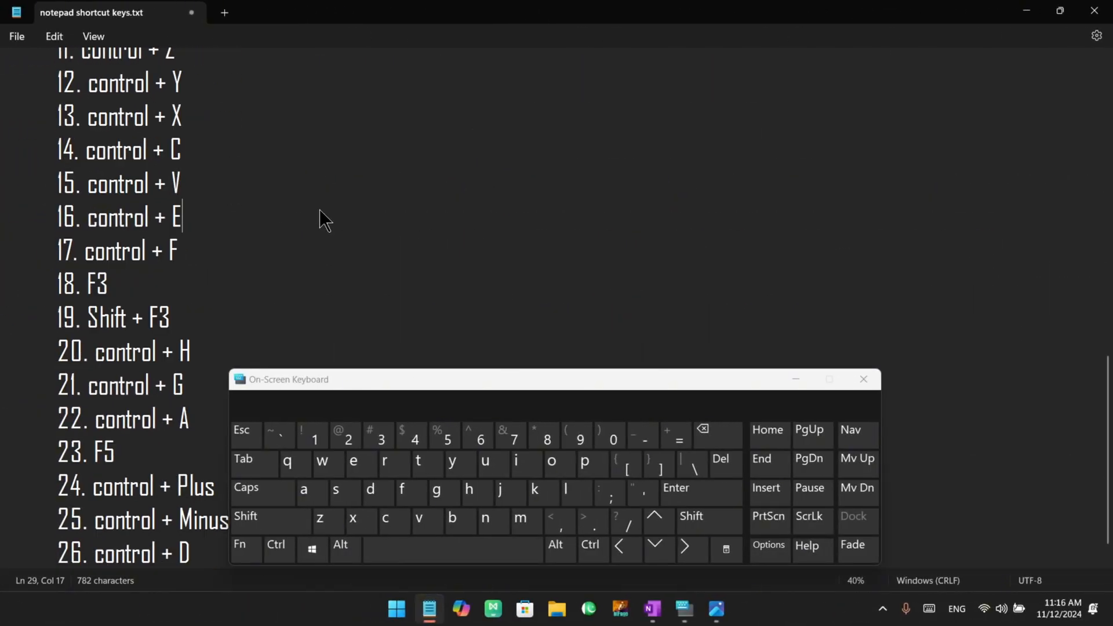
scroll(319, 210, "up", 2)
scroll(319, 210, "up", 10)
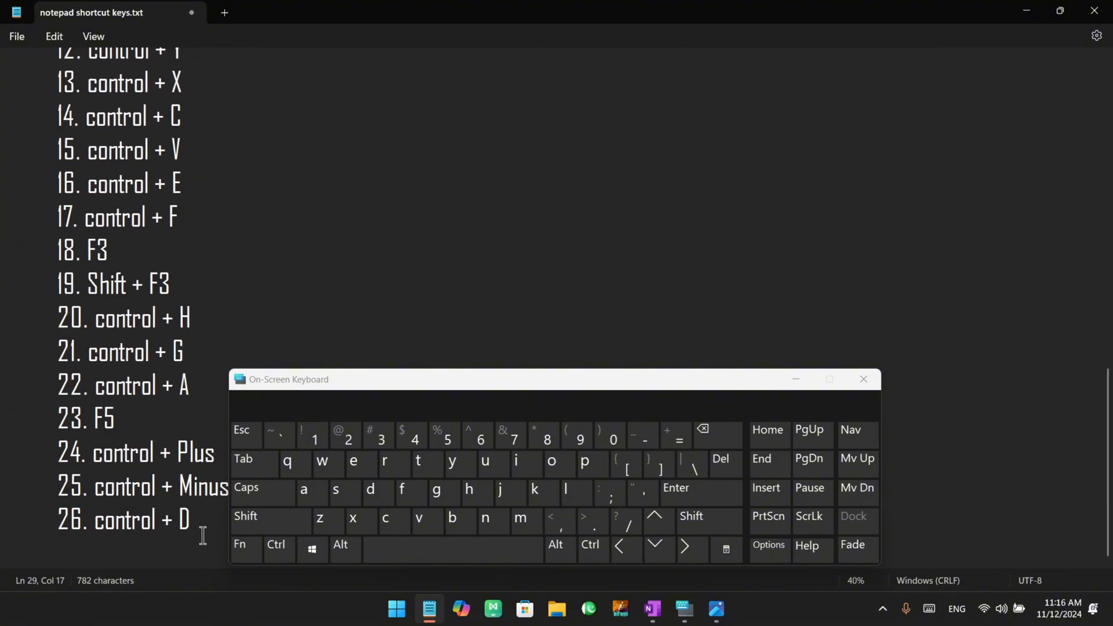
left_click_drag(197, 533, 43, 531)
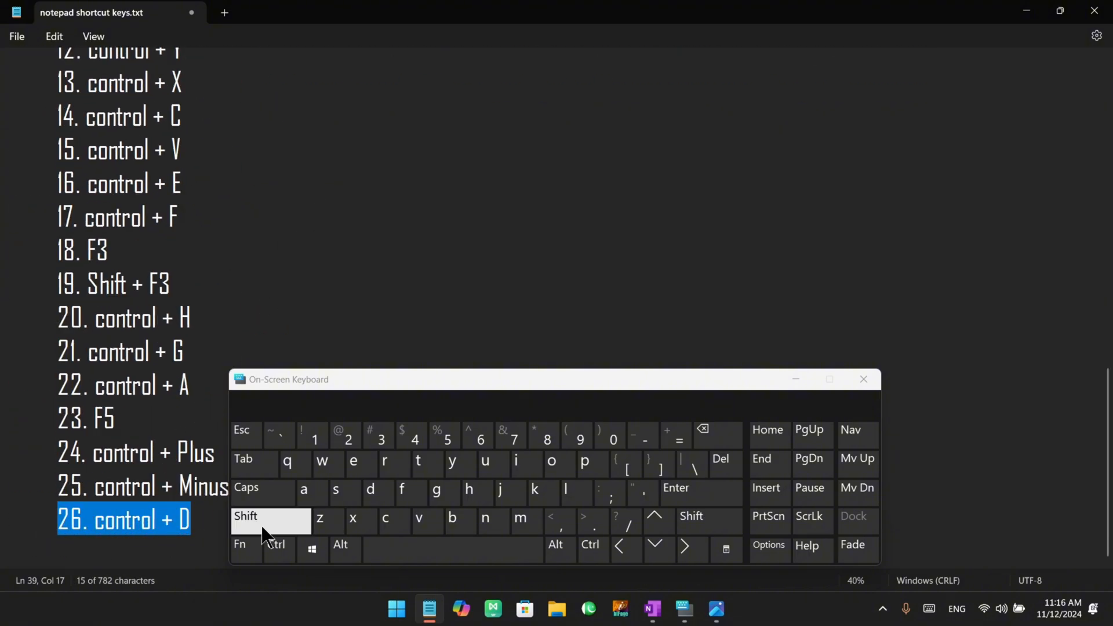
left_click(272, 548)
left_click(368, 506)
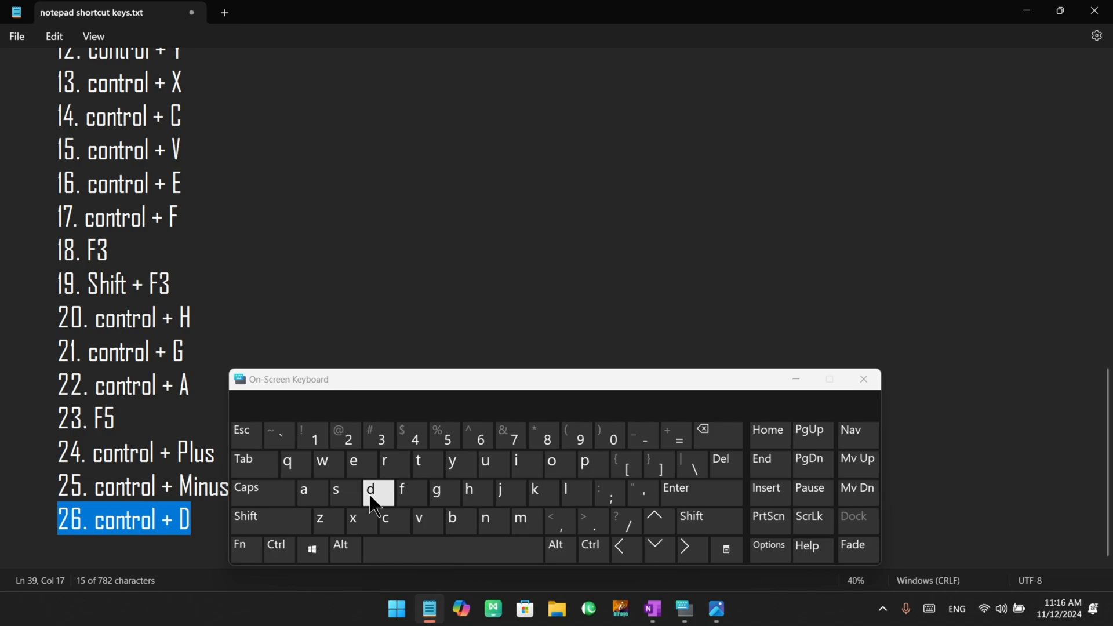
left_click(186, 527)
- Restore the document's default zoom
left_click(87, 38)
mouse_move(181, 61)
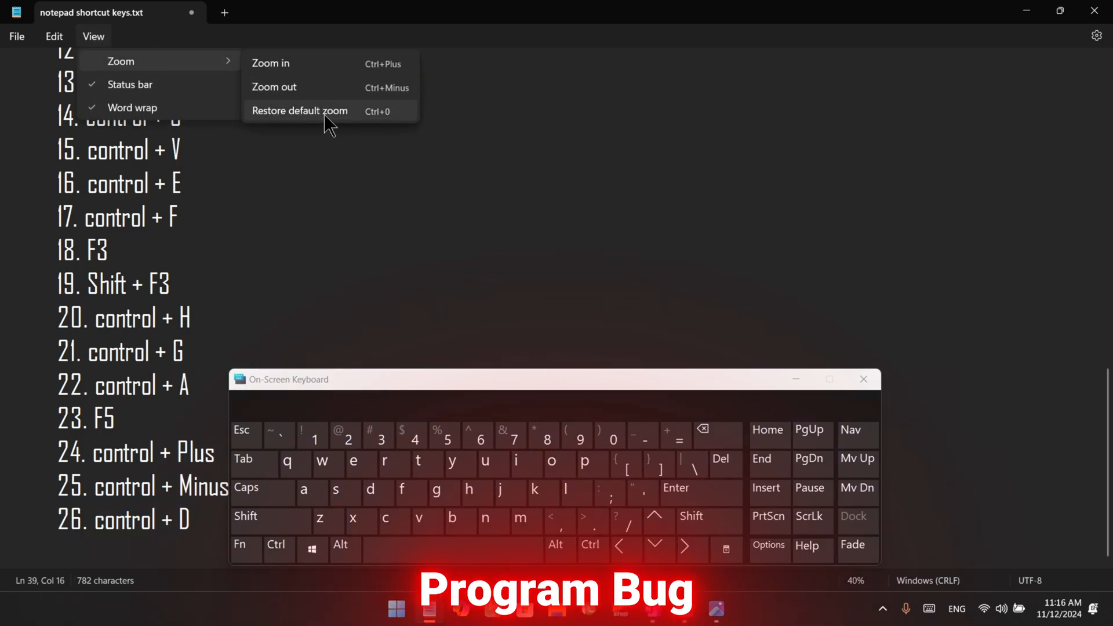
left_click(340, 114)
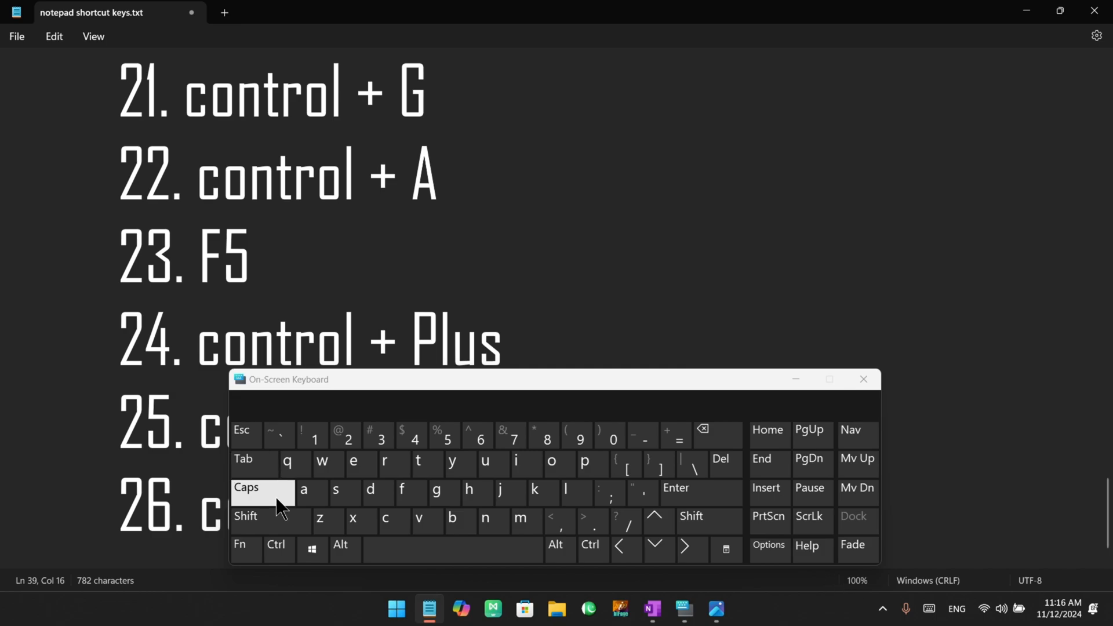
- Use the mouse-wheel zoom to shrink the text to 70%, enlarge it, and leave it at 130%
left_click(280, 549)
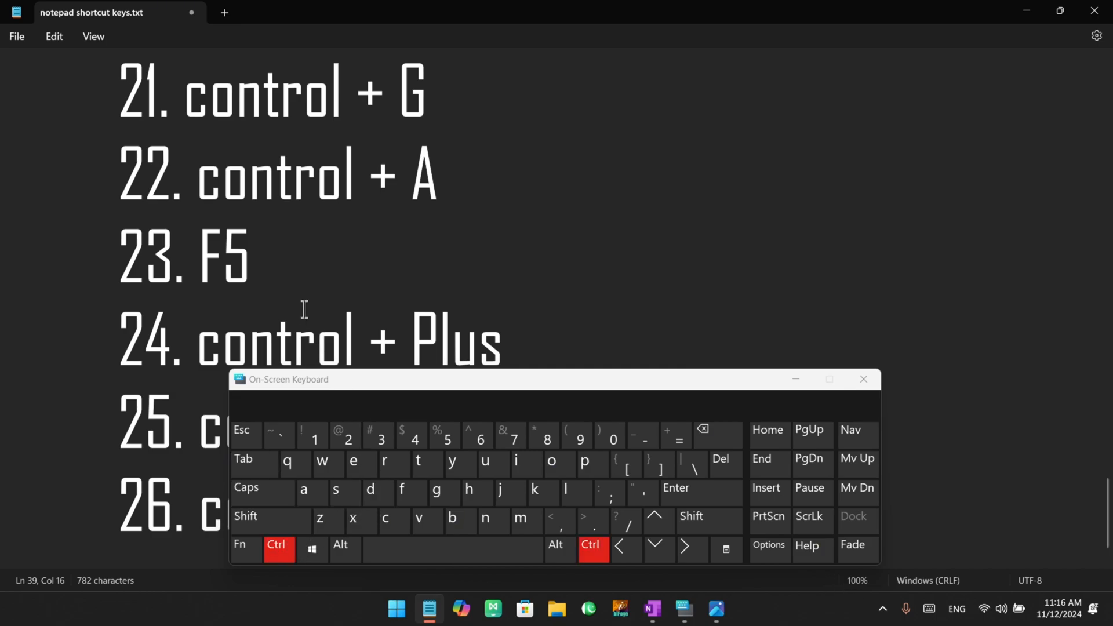
left_click(277, 544)
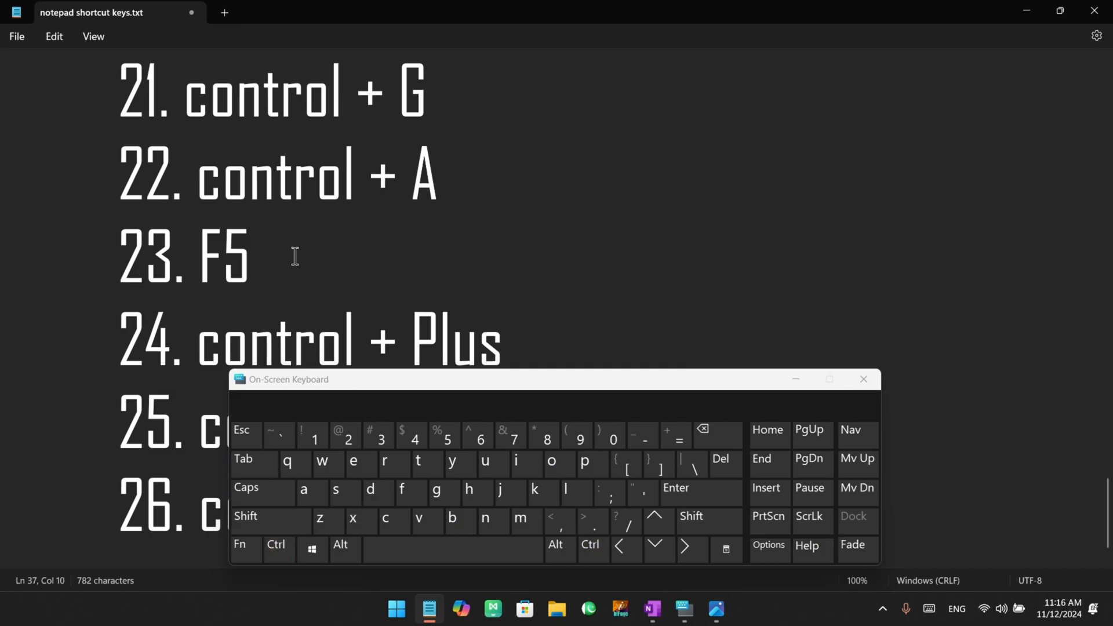
key("ctrl")
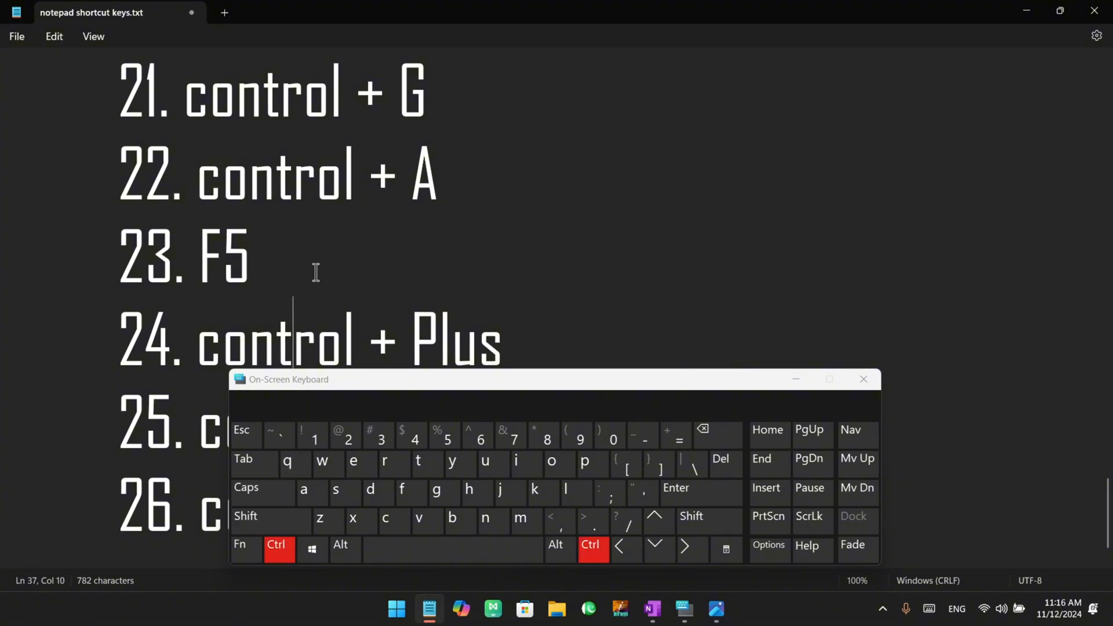
scroll(319, 268, "down", 7)
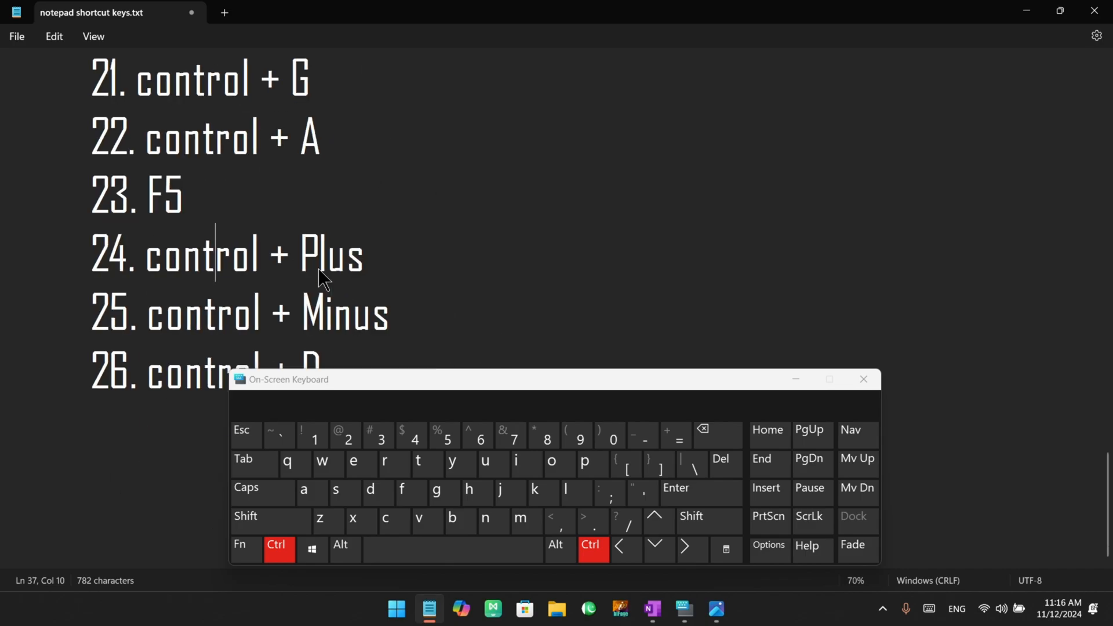
scroll(319, 267, "up", 11)
scroll(319, 266, "down", 5)
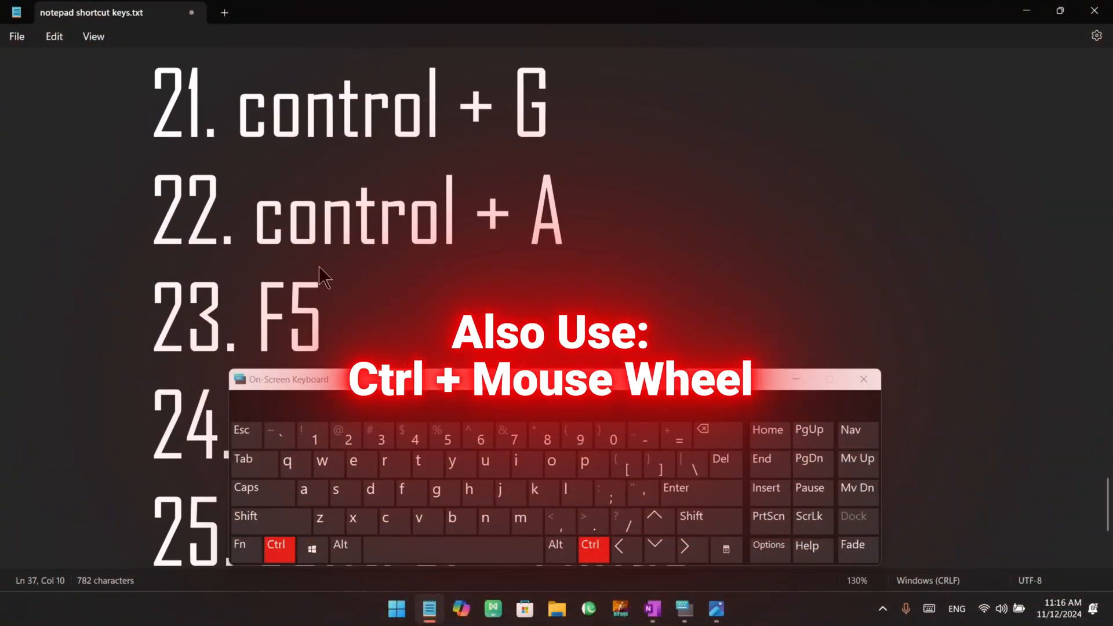
scroll(319, 266, "up", 5)
scroll(319, 266, "down", 1)
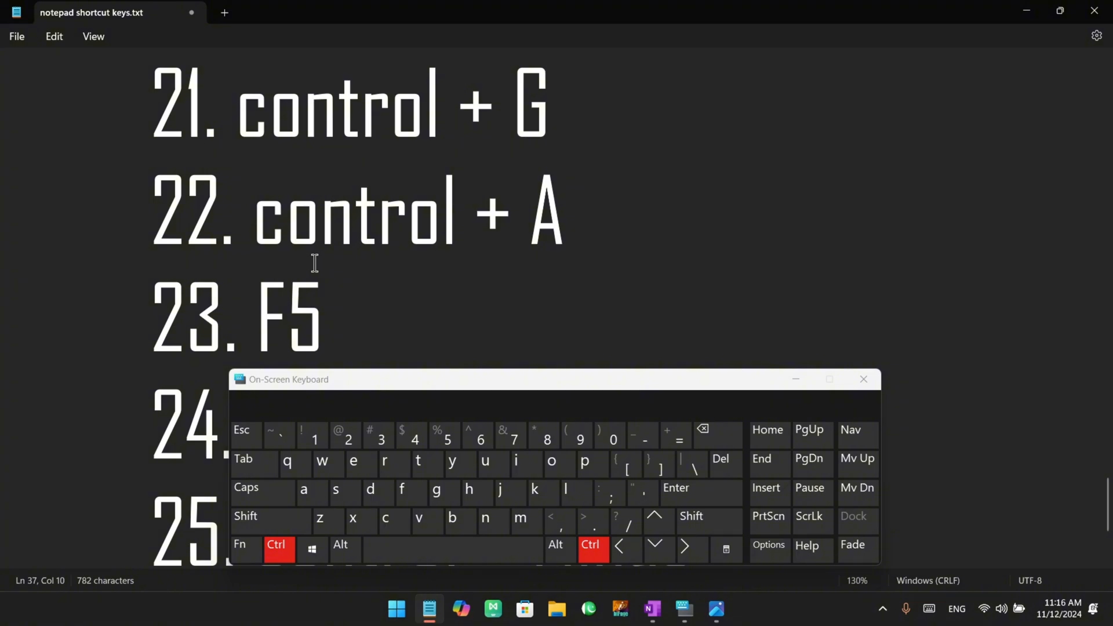
- Return the text to its default zoom level and place the cursor at the end of the "22. control + A" entry
left_click(93, 36)
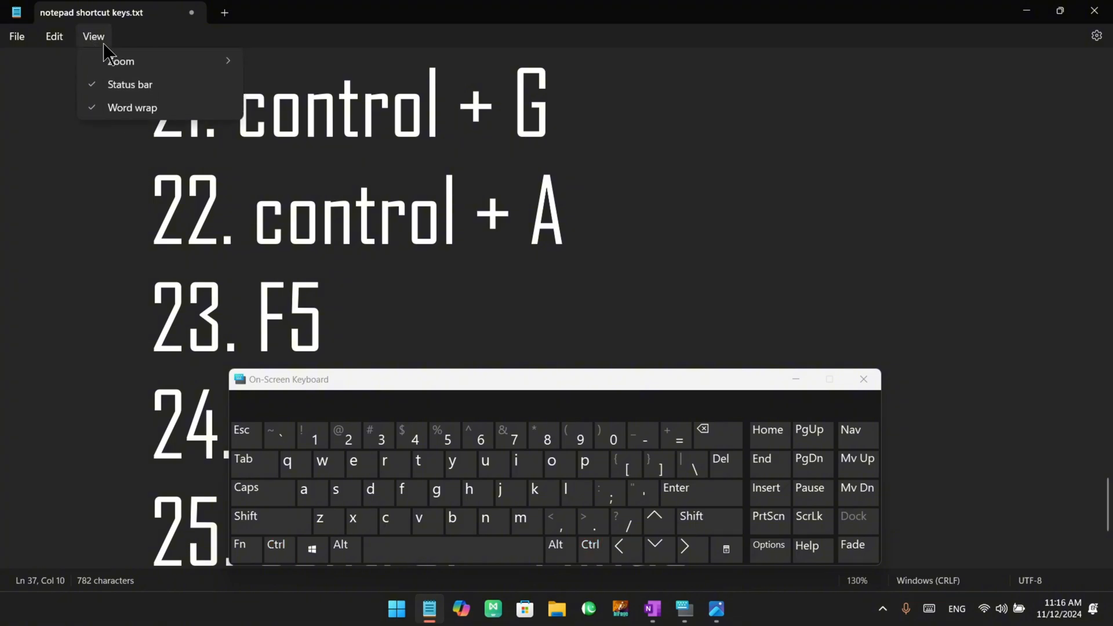
mouse_move(143, 61)
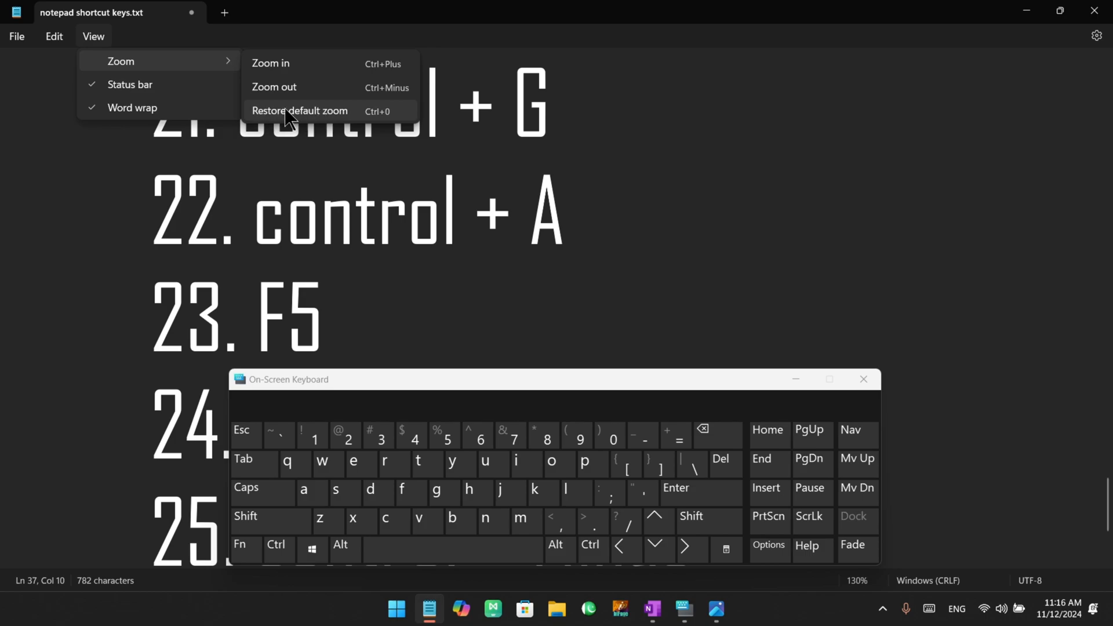
left_click(340, 120)
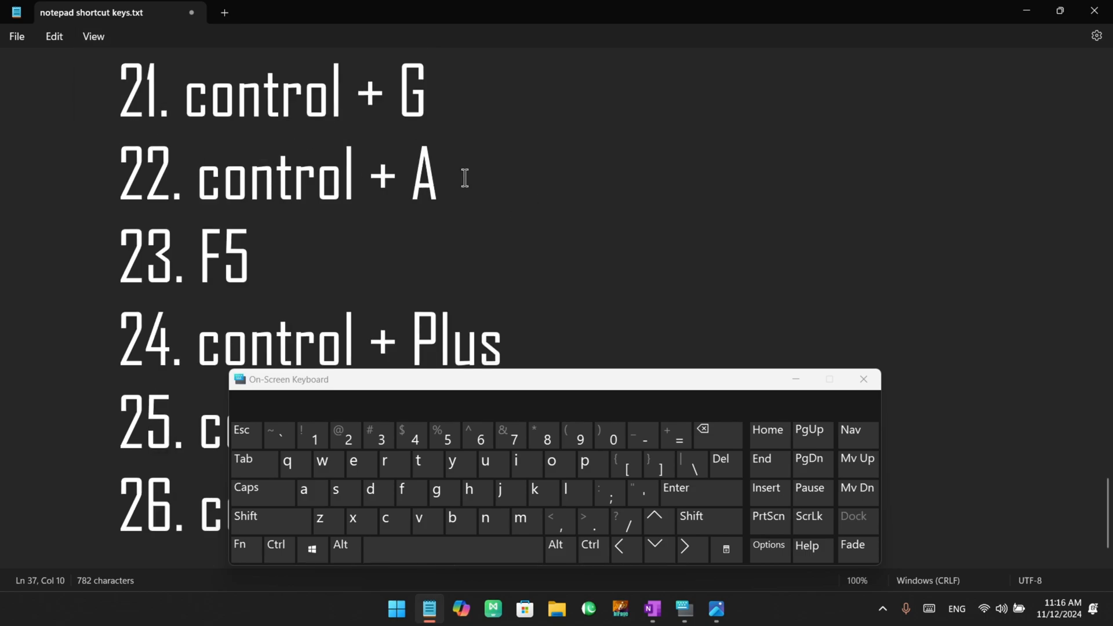
left_click_drag(61, 95, 783, 162)
left_click(777, 163)
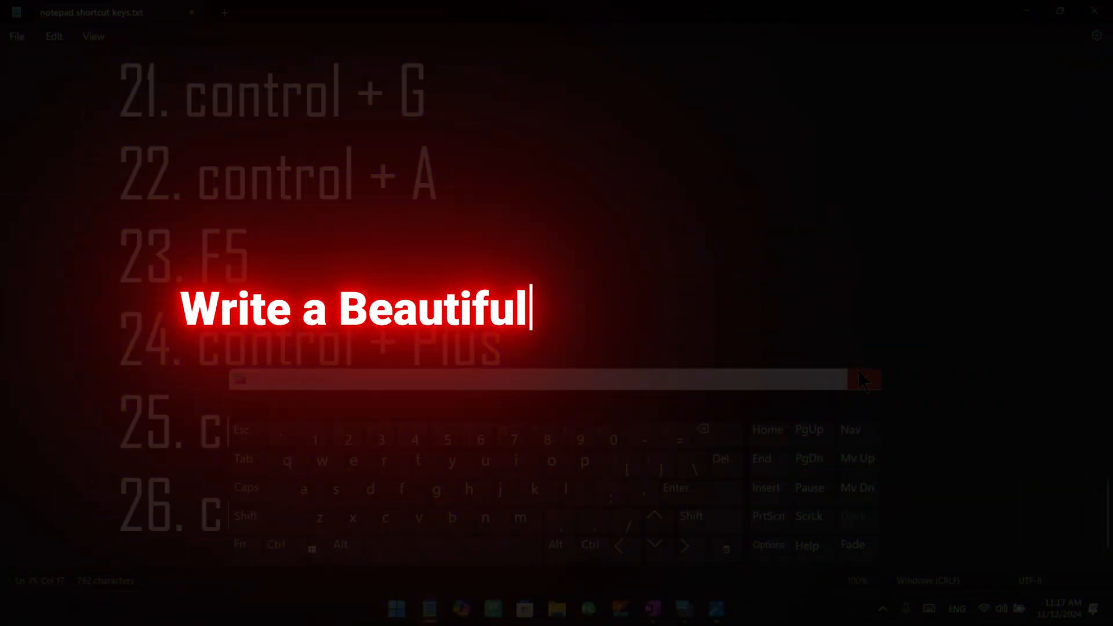
- Close the on-screen keyboard and the Notepad window
left_click(864, 379)
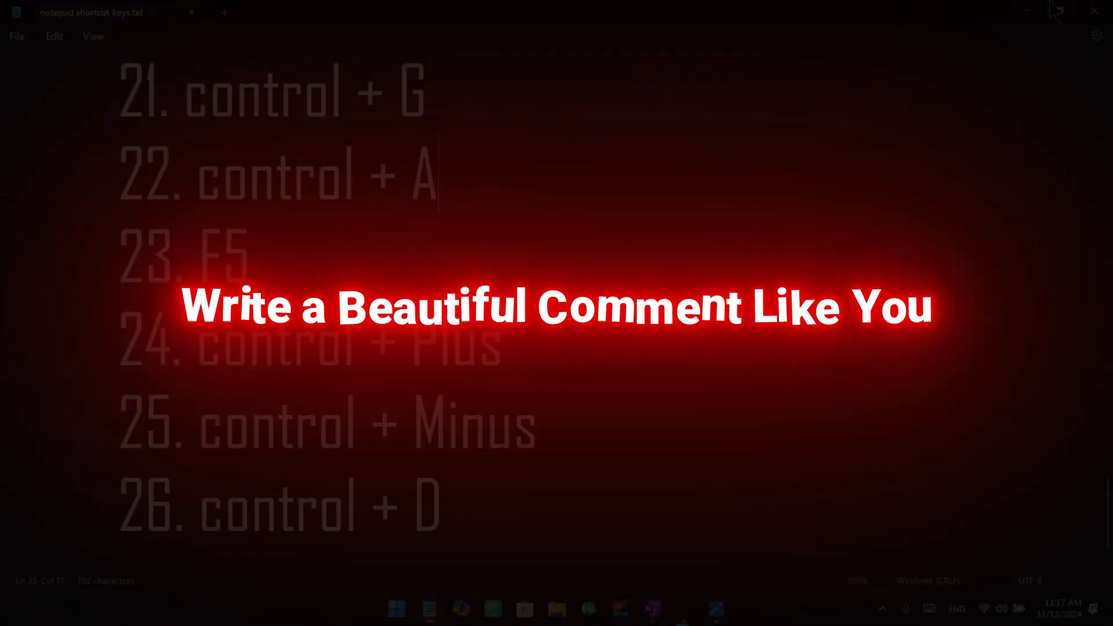
left_click(1095, 10)
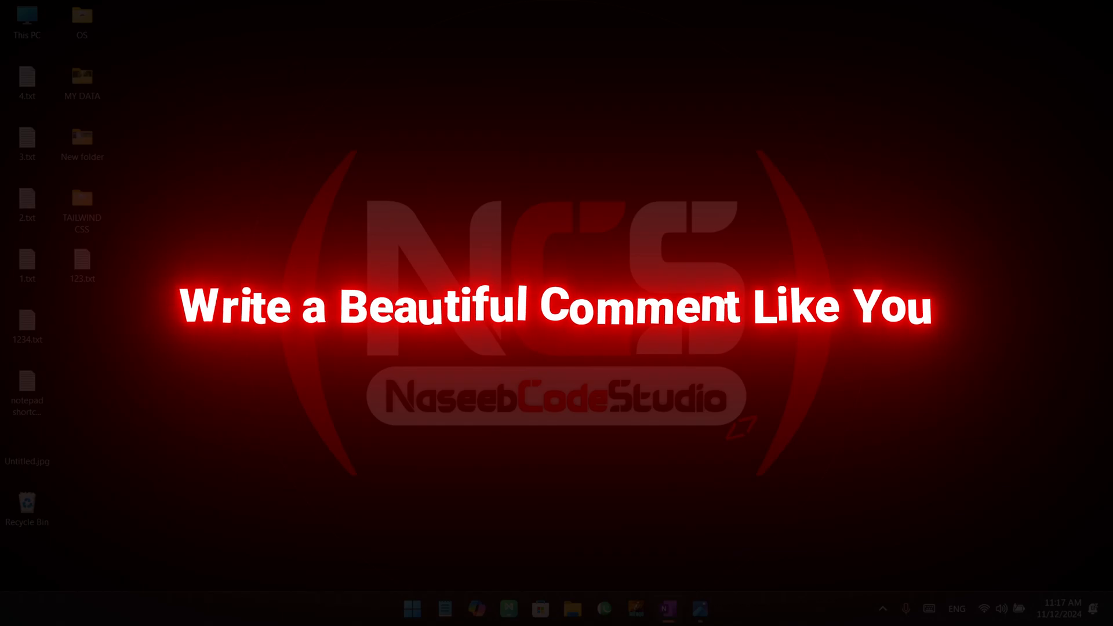